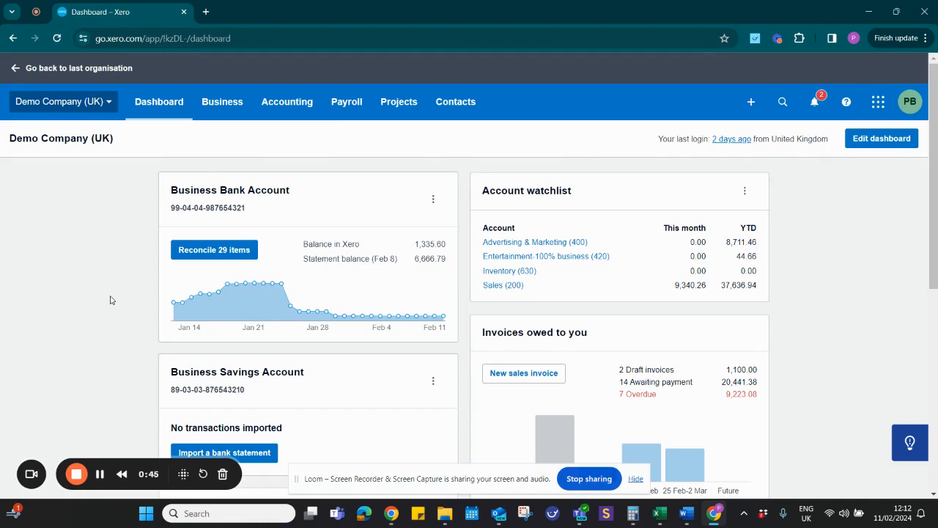
Open the sales Invoices list from the Business menu.
click(228, 112)
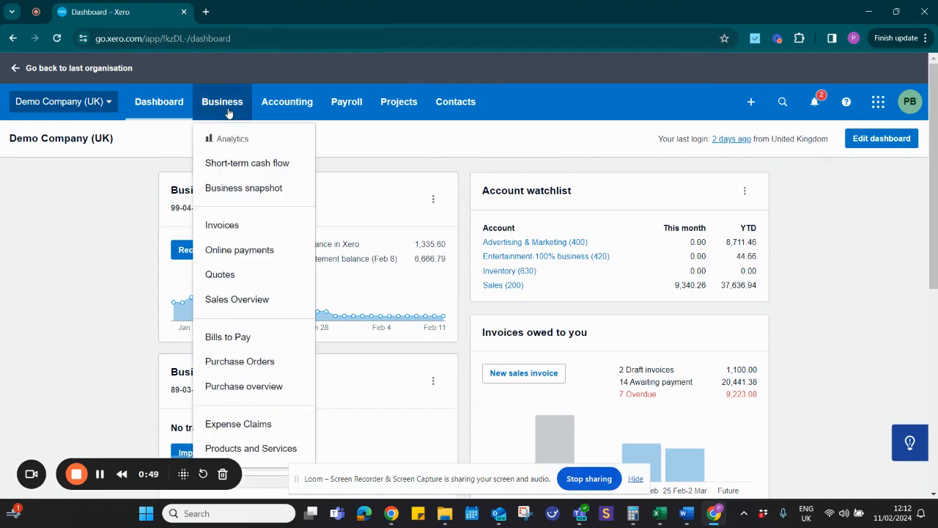
click(235, 232)
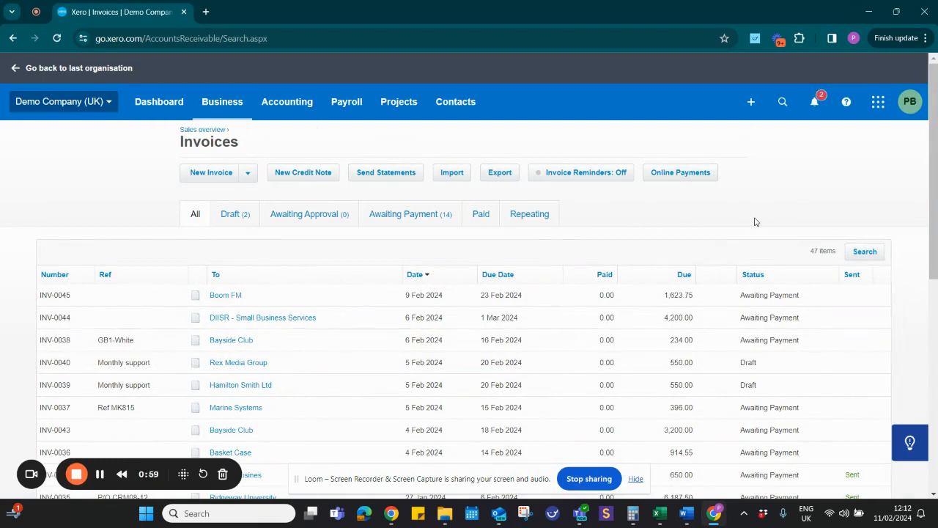
Filter the invoices to the Draft tab, showing INV-0040 and INV-0039.
scroll(755, 222, down, 1)
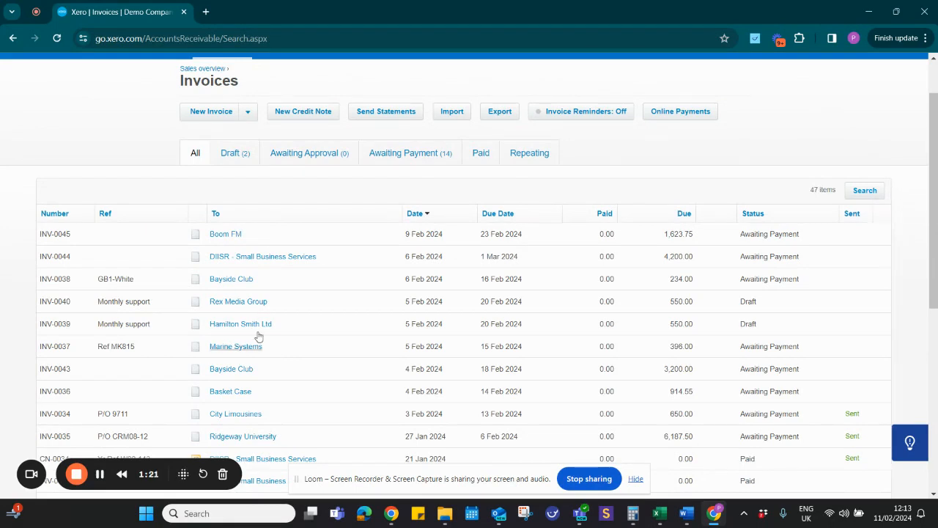
click(229, 153)
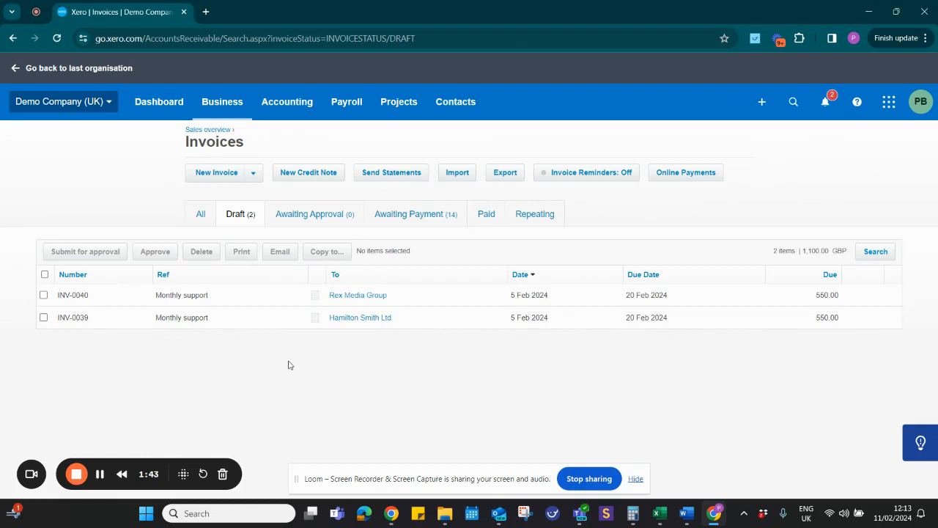
Check Awaiting Approval is empty, then list the 14 Awaiting Payment invoices.
click(313, 222)
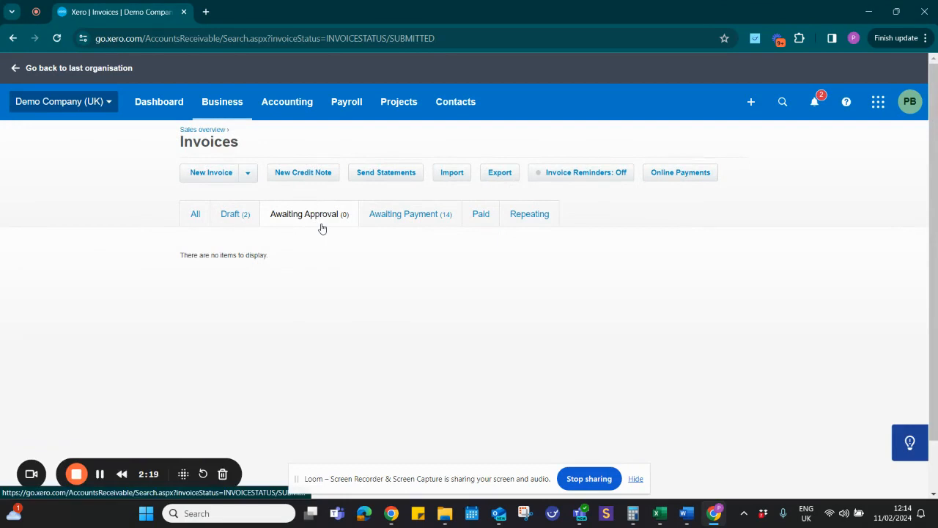
click(418, 219)
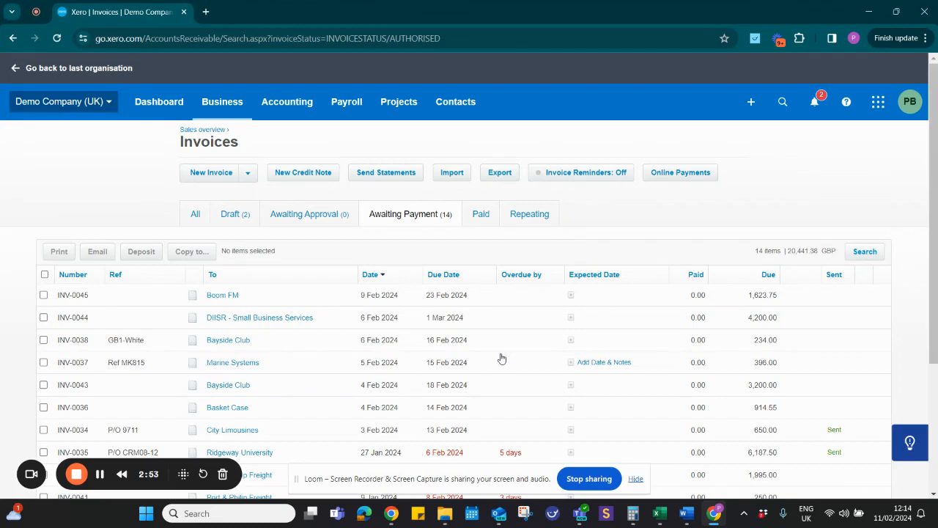
Review the Paid invoices, then view the empty Repeating invoices list.
click(481, 216)
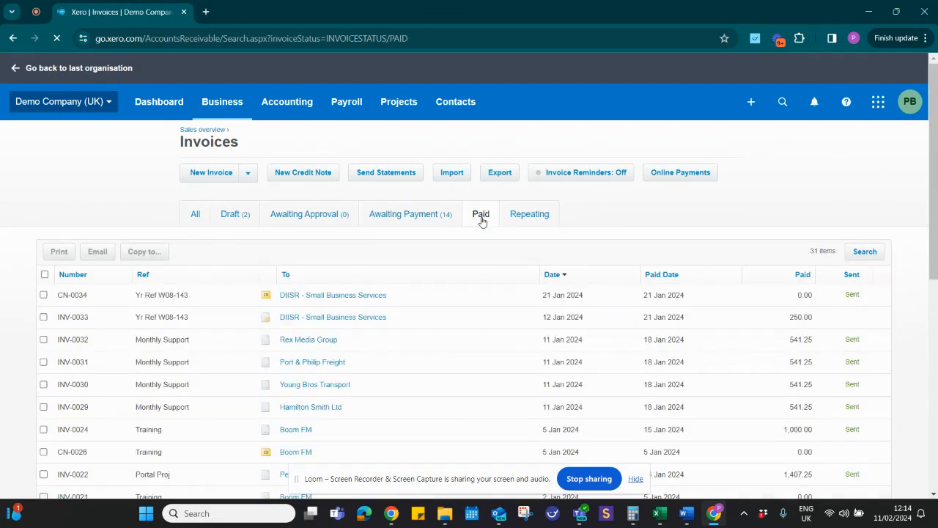
click(529, 214)
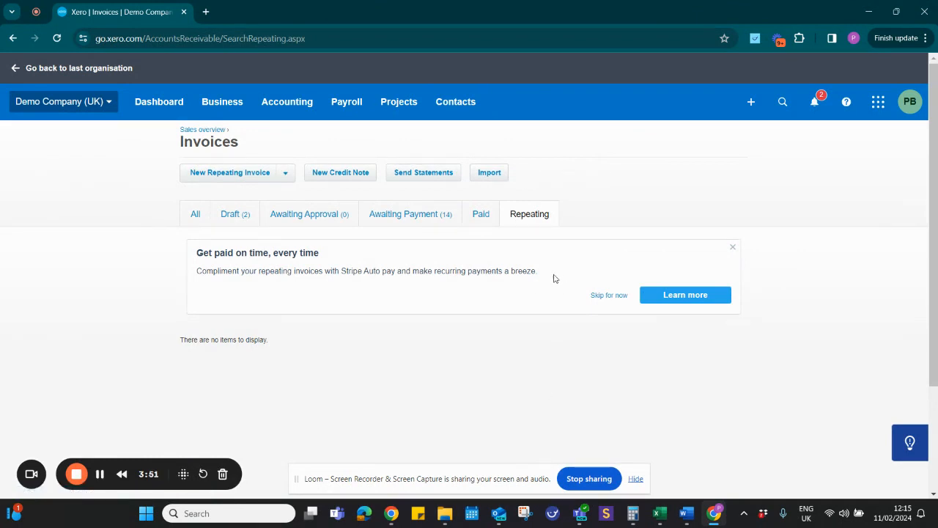
Glance at the Draft invoices and return to the 14 Awaiting Payment invoices.
click(416, 220)
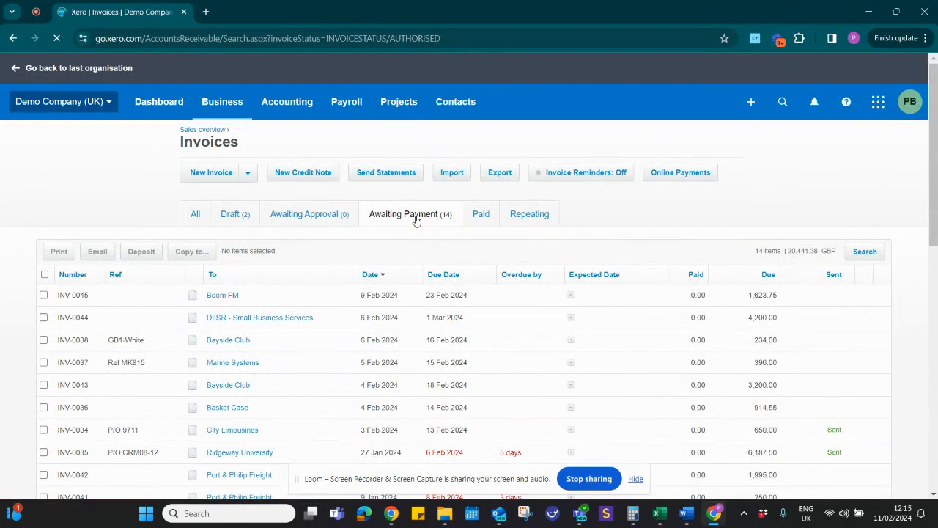
click(236, 214)
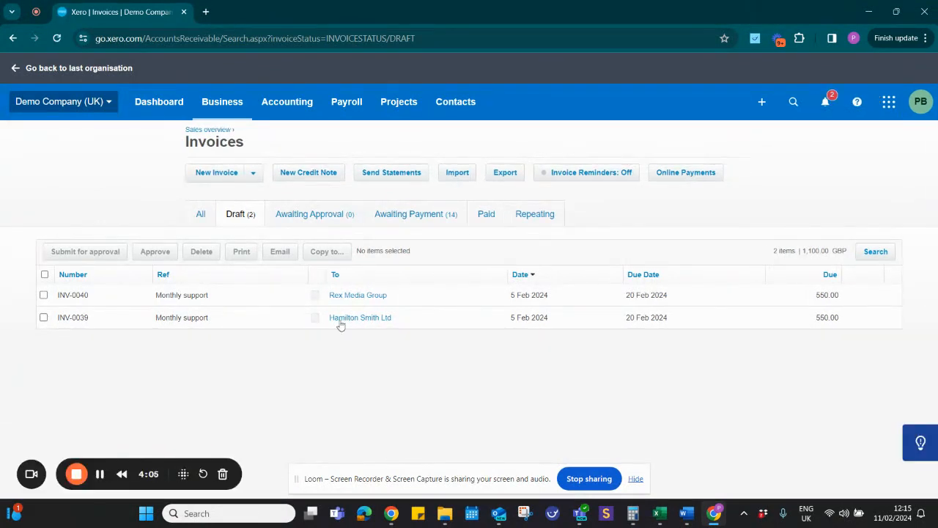
click(422, 220)
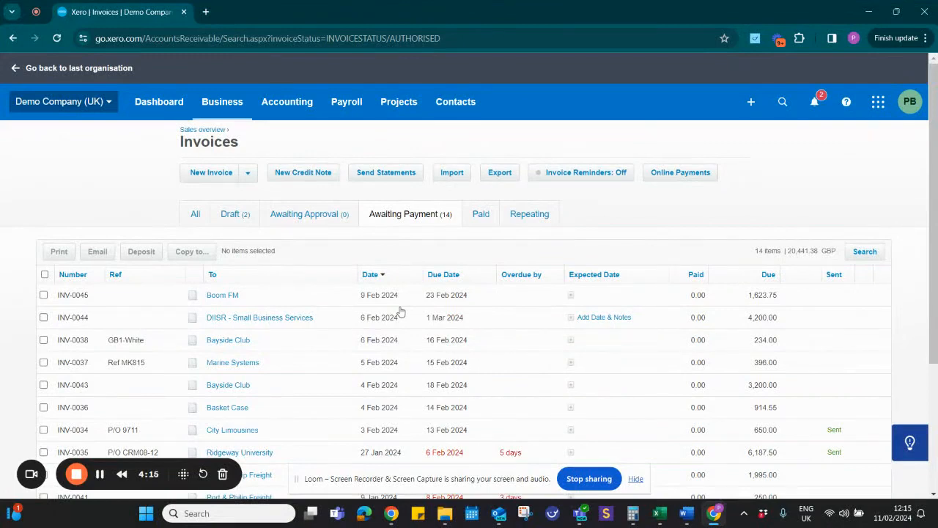
Open a blank invoice INV-0046, then return to the 47-invoice list.
click(212, 174)
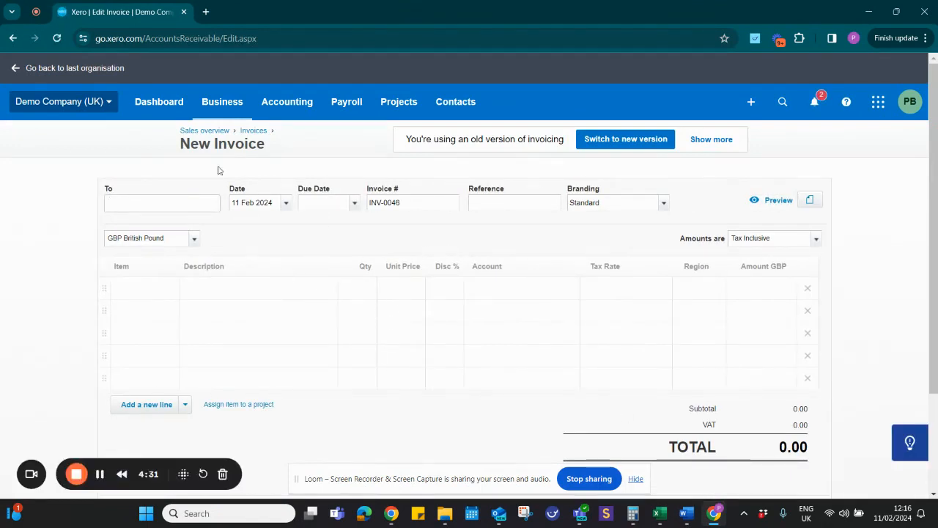
click(204, 131)
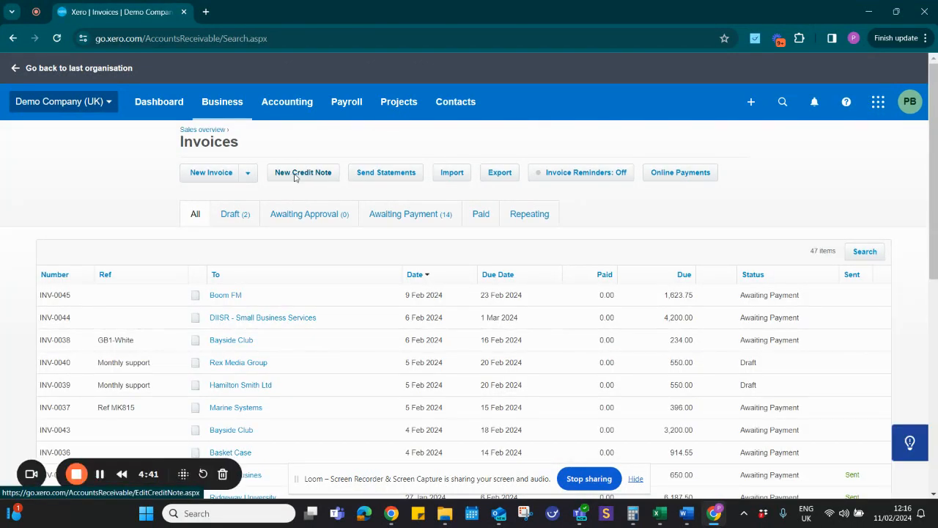
Create a blank credit note CN-0046 dated 11 Feb 2024 in GBP.
click(294, 176)
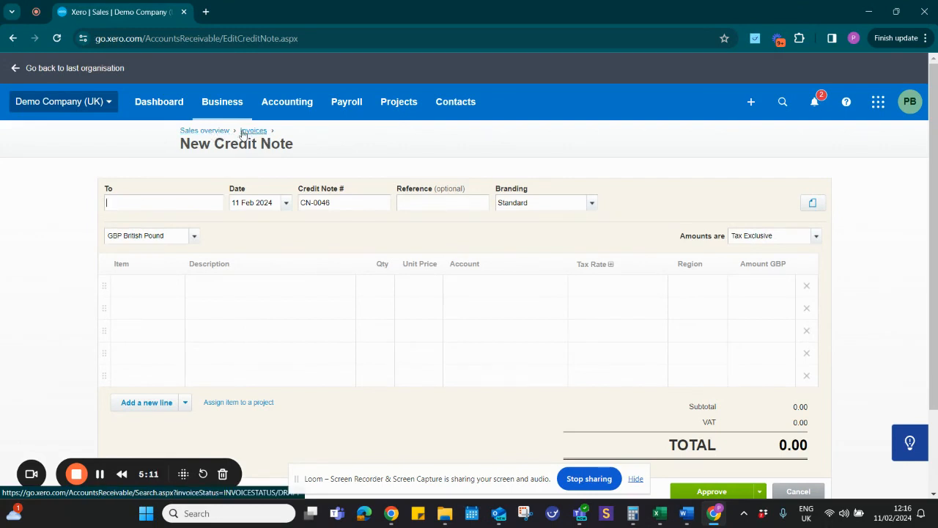
Leave credit note CN-0046, scan the Sales overview, and reopen the 47-invoice list.
click(204, 137)
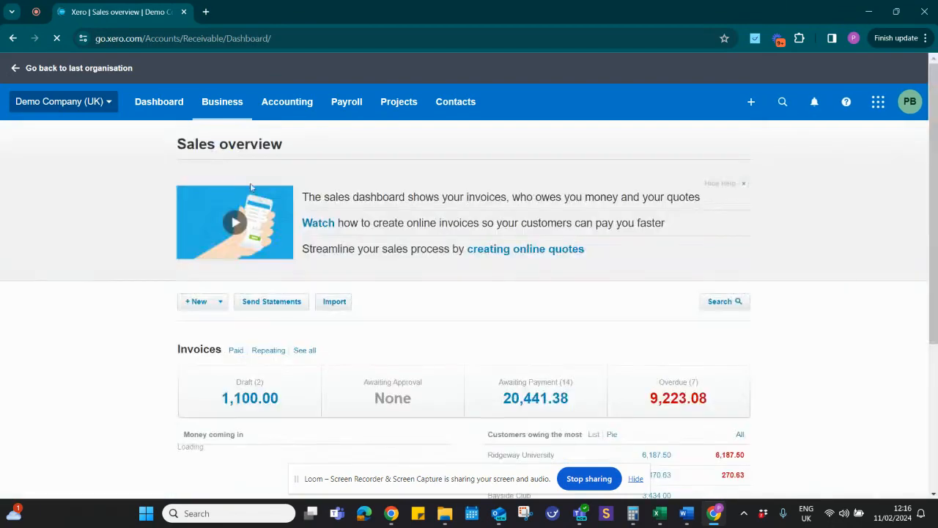
scroll(308, 269, down, 1)
scroll(309, 269, down, 2)
scroll(353, 347, down, 2)
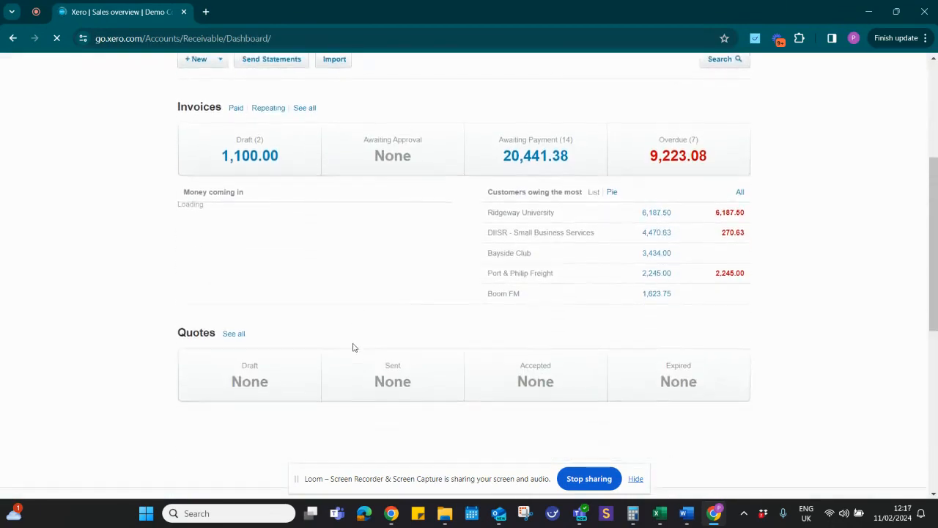
scroll(353, 346, up, 5)
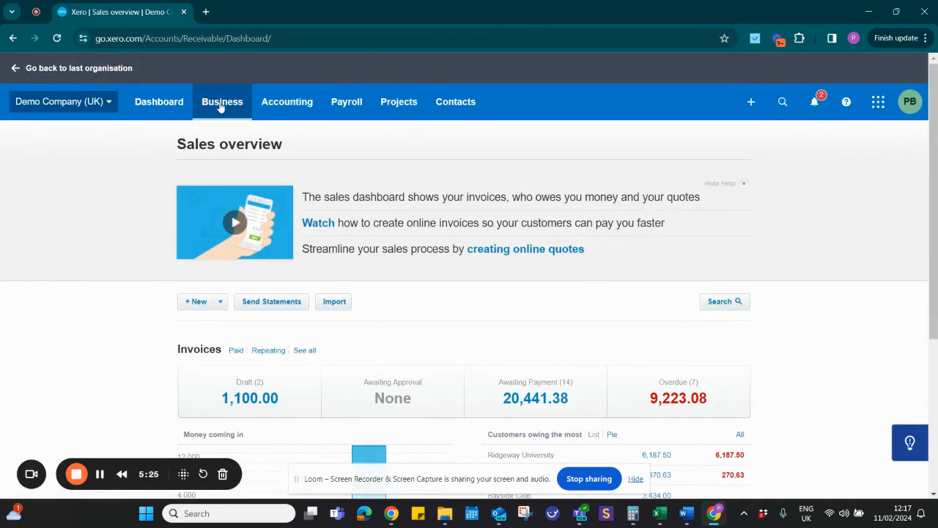
click(221, 104)
click(239, 225)
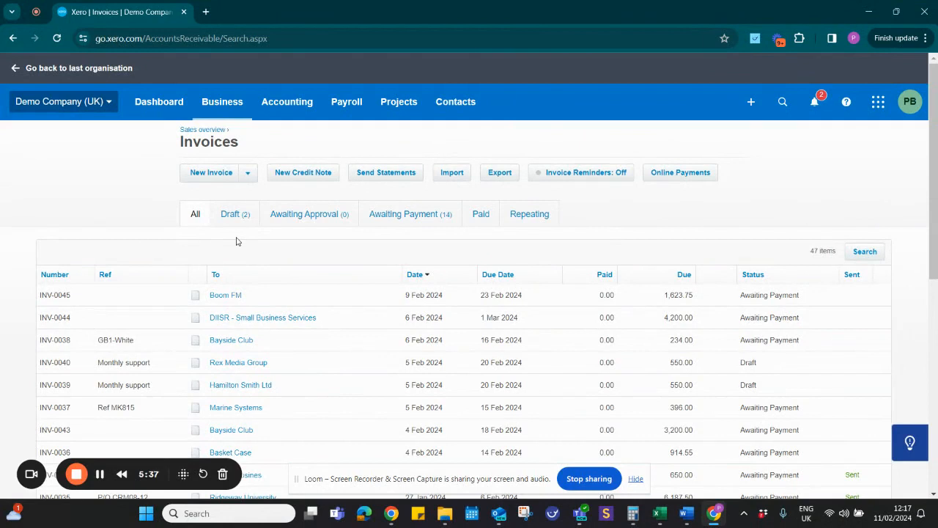
click(202, 178)
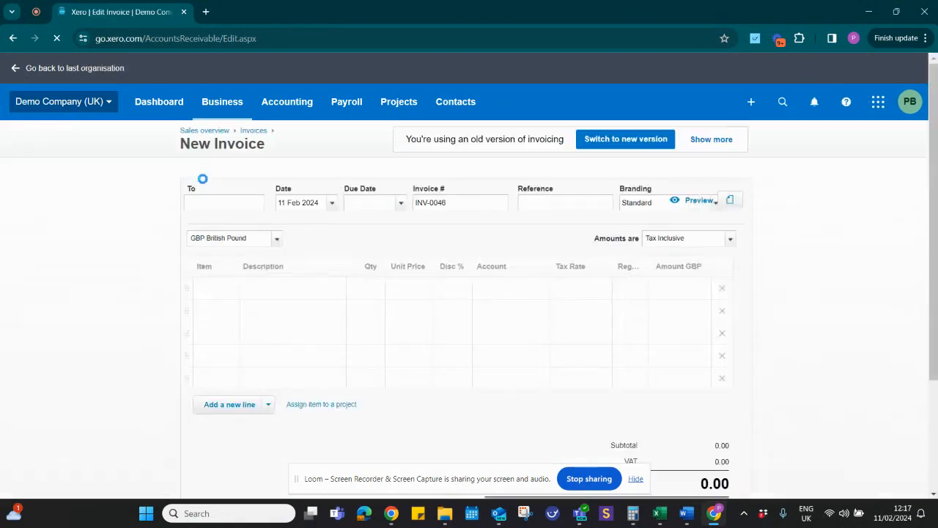
click(10, 39)
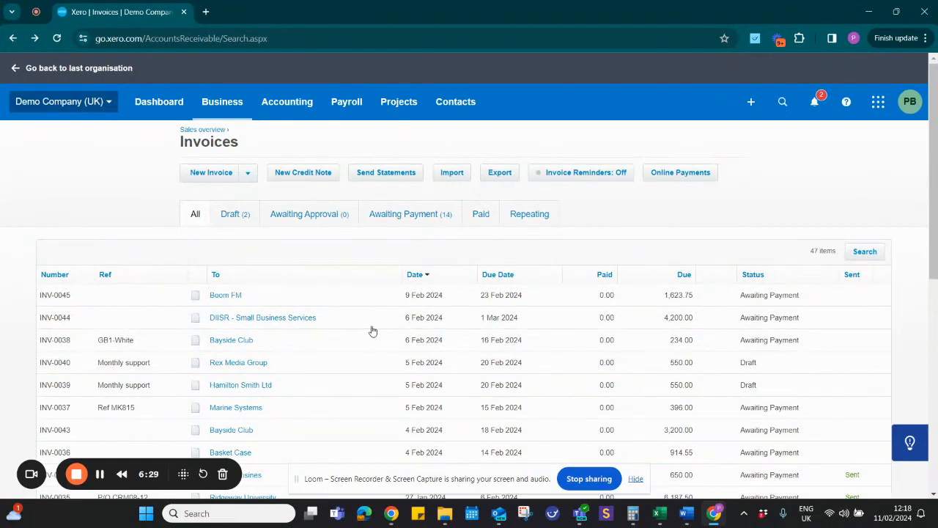
Return to the Demo Company (UK) dashboard and bring up the create-new options.
click(163, 104)
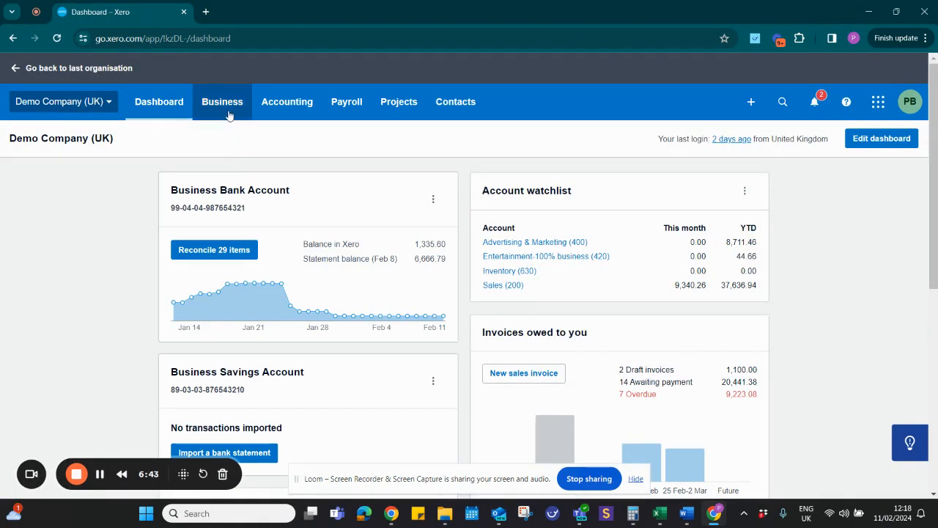
click(749, 107)
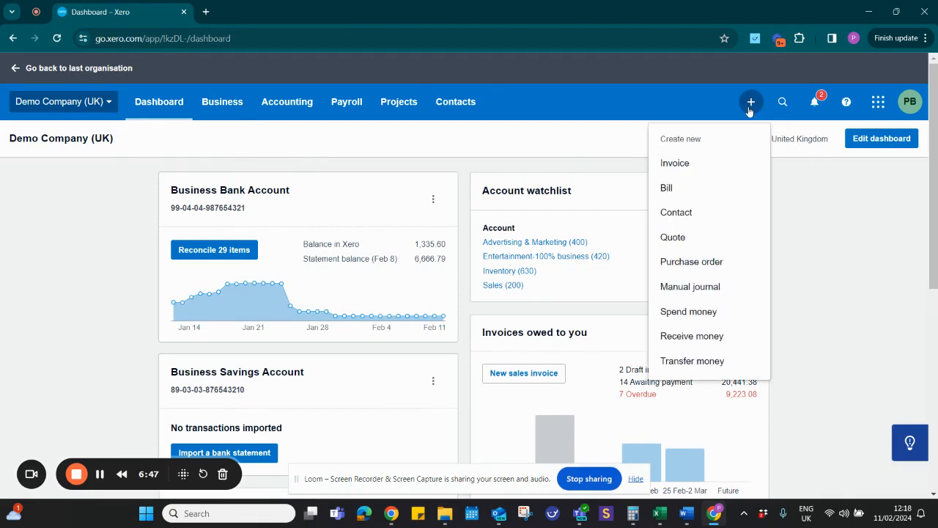
Choose Invoice from the create-new options to get a blank invoice INV-0046.
click(675, 162)
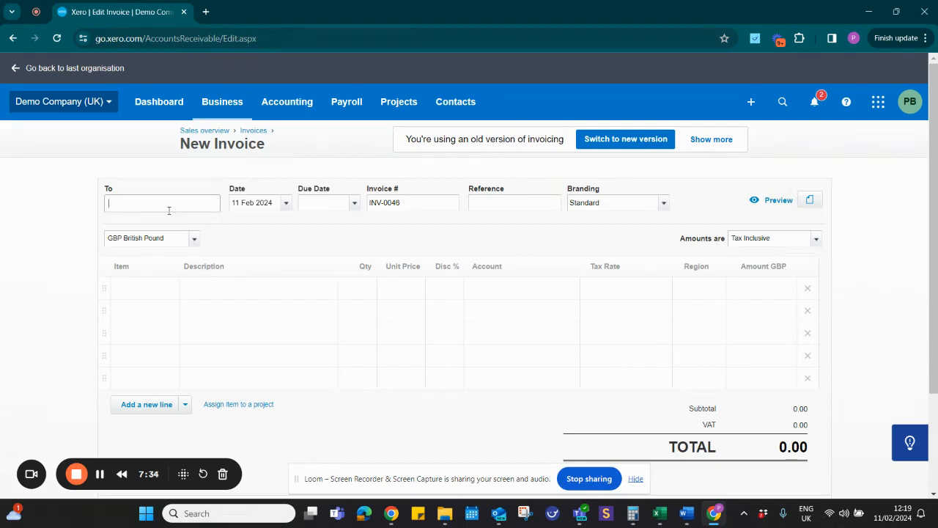
text(Boo)
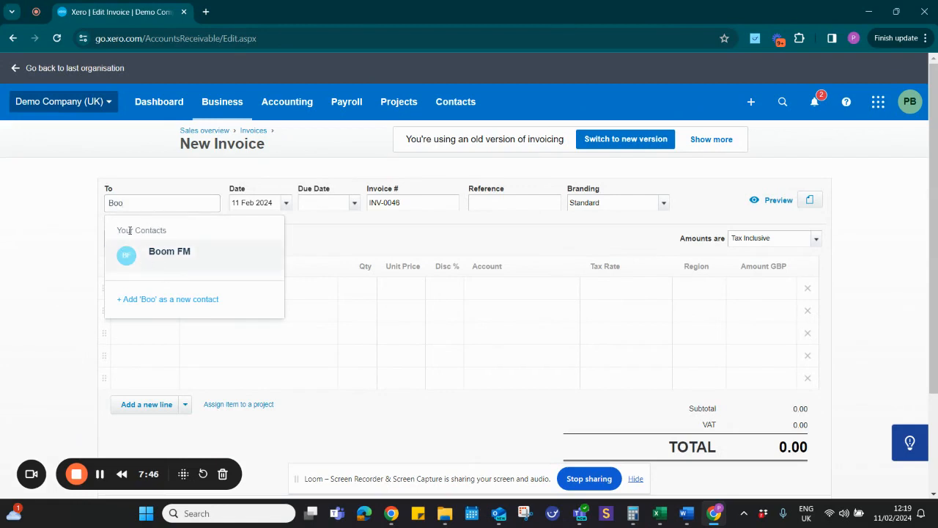
click(183, 258)
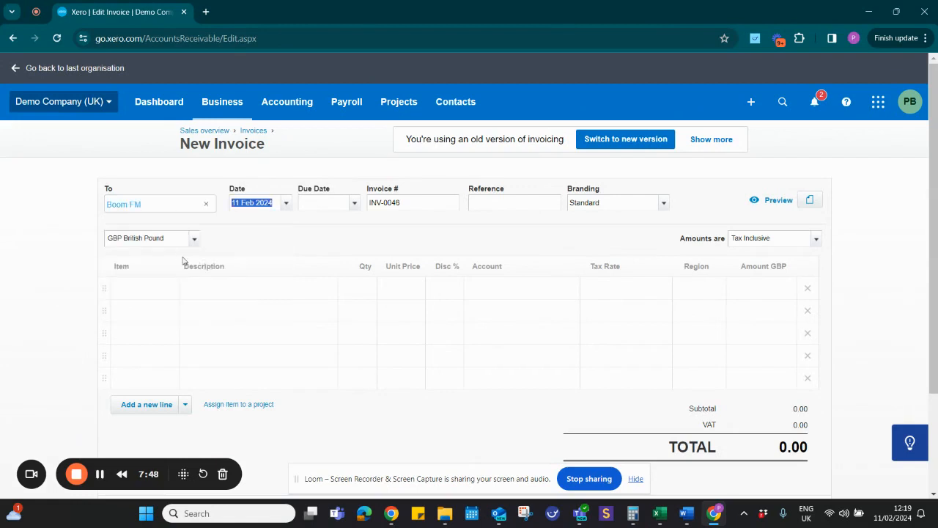
mouse_move(167, 203)
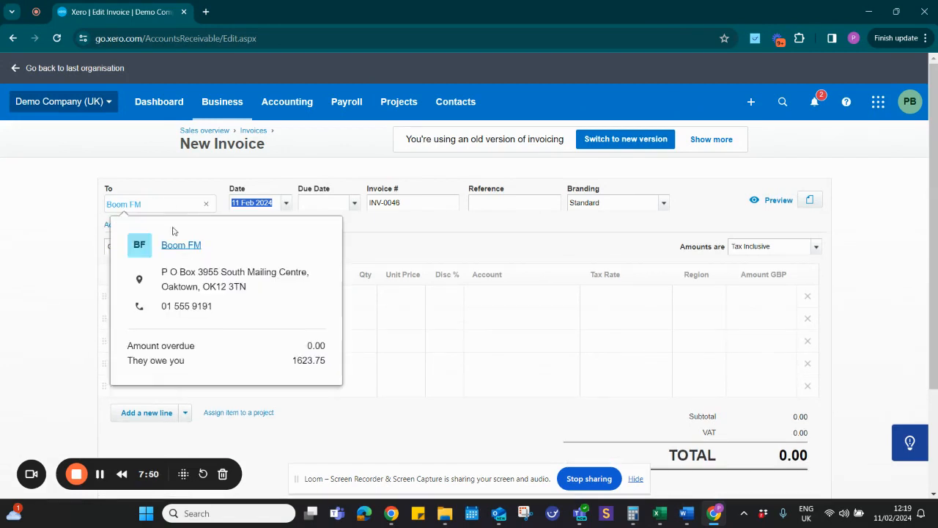
click(206, 205)
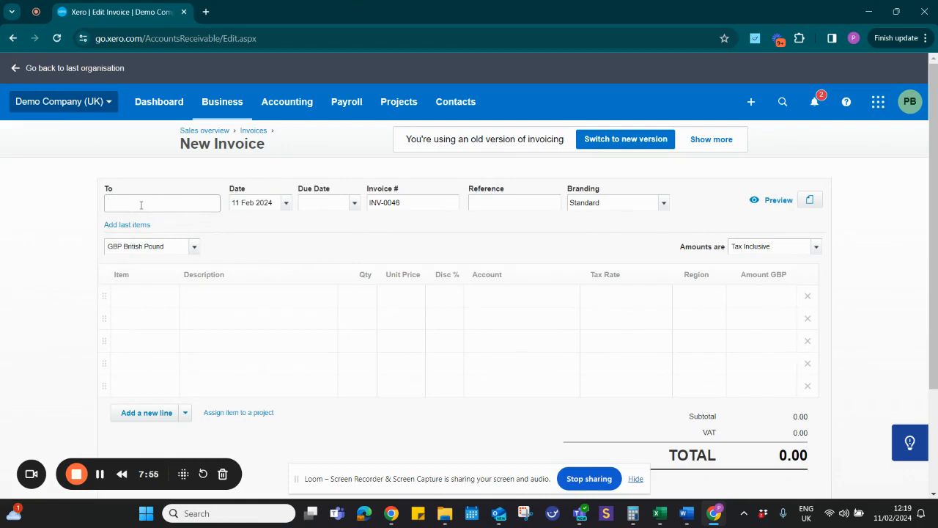
Enter the customer's name in To and add them as a new contact on INV-0046.
text(Joe)
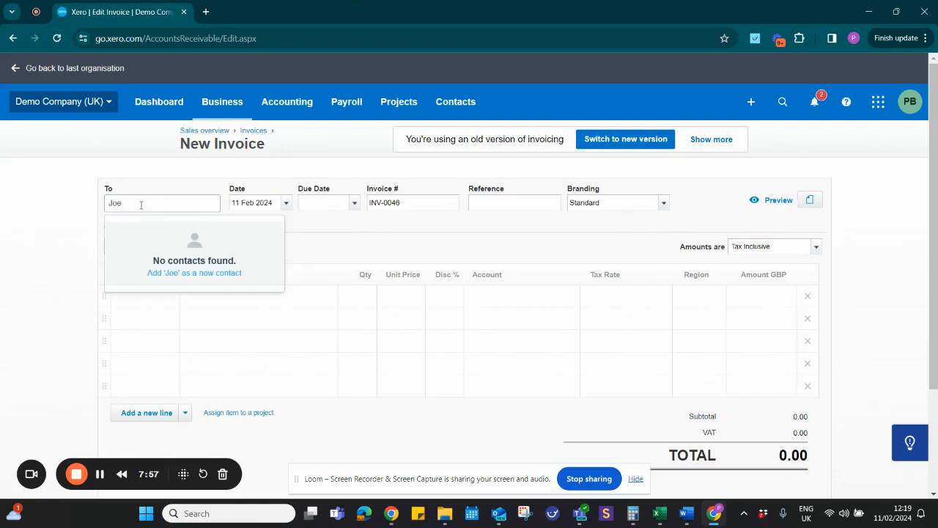
text( Blogg)
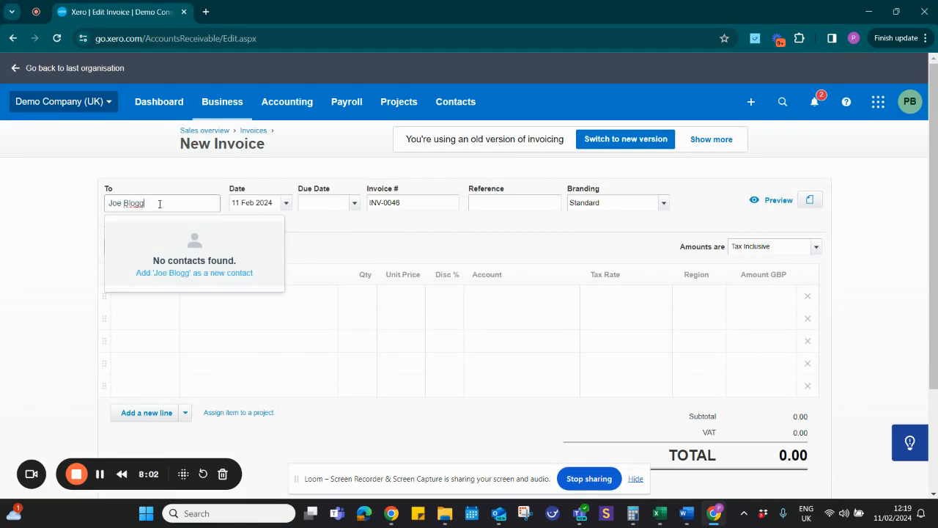
click(164, 273)
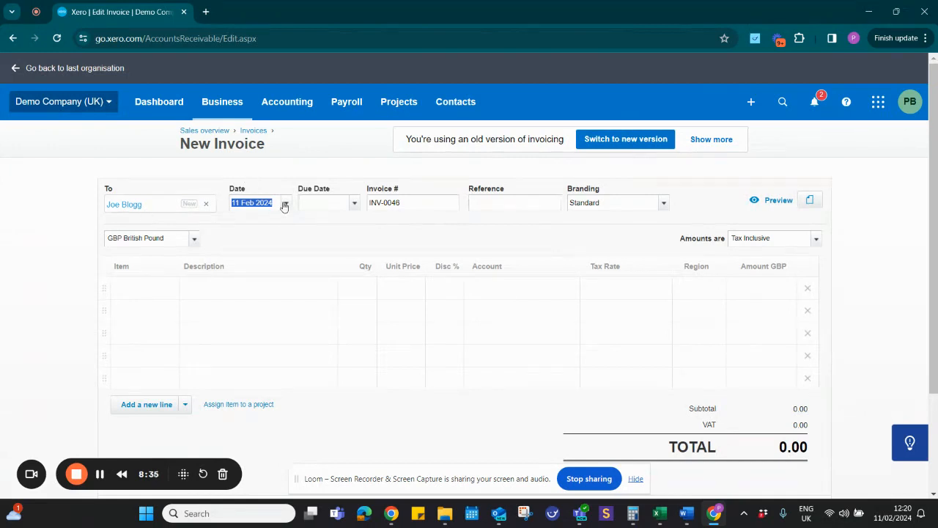
Pick 18 February 2024 as the invoice due date in the calendar.
click(355, 206)
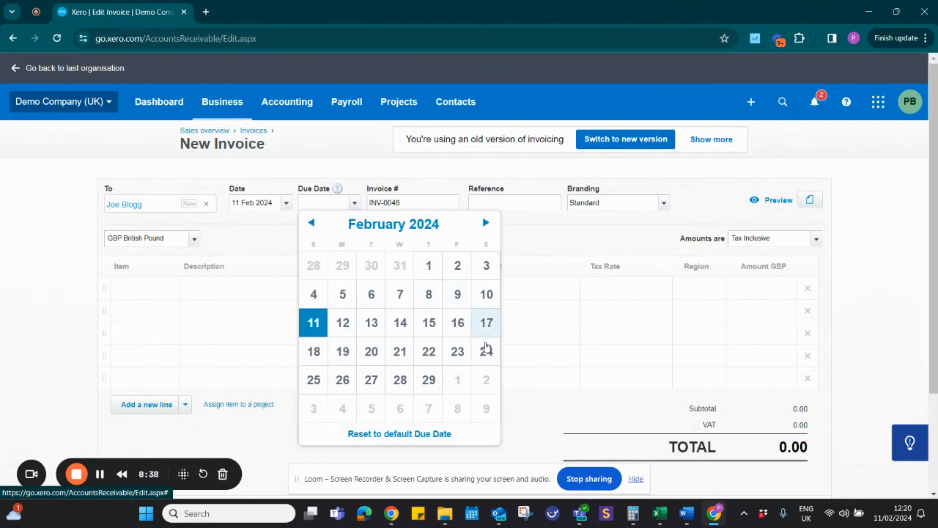
click(313, 352)
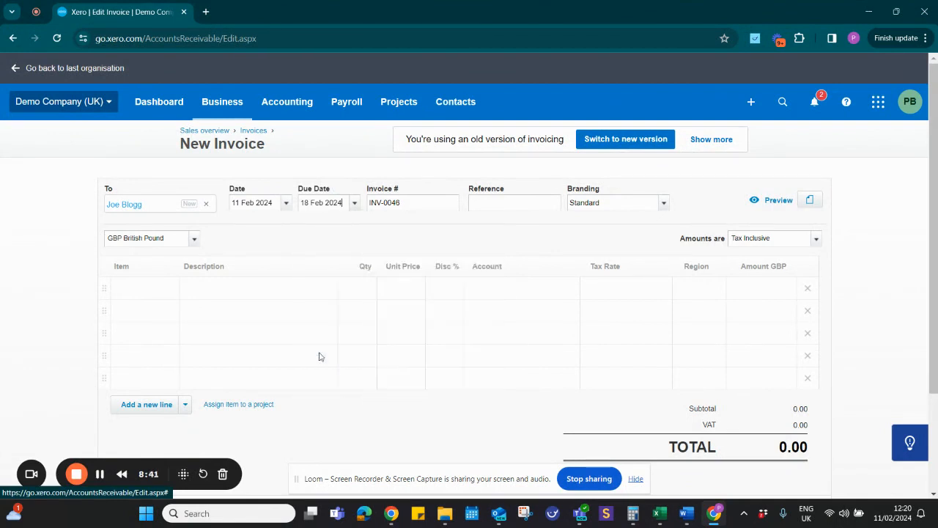
click(359, 209)
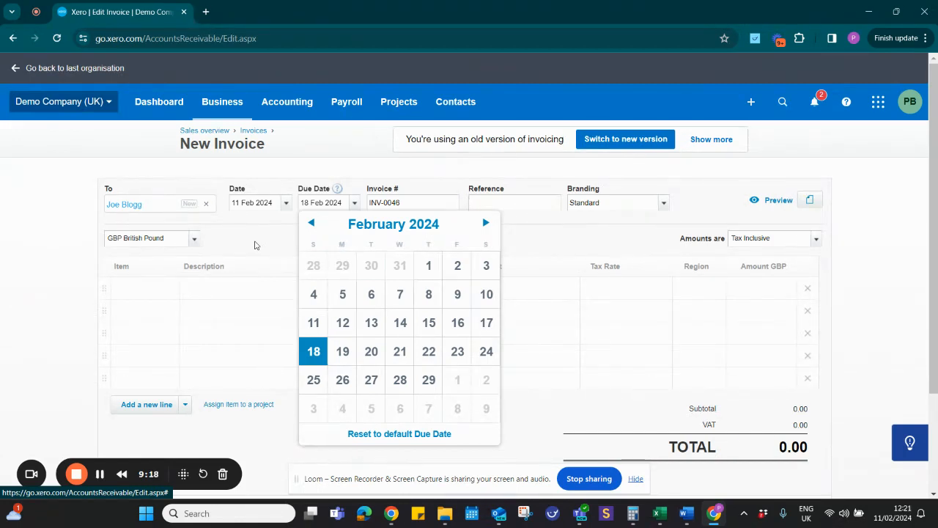
click(254, 244)
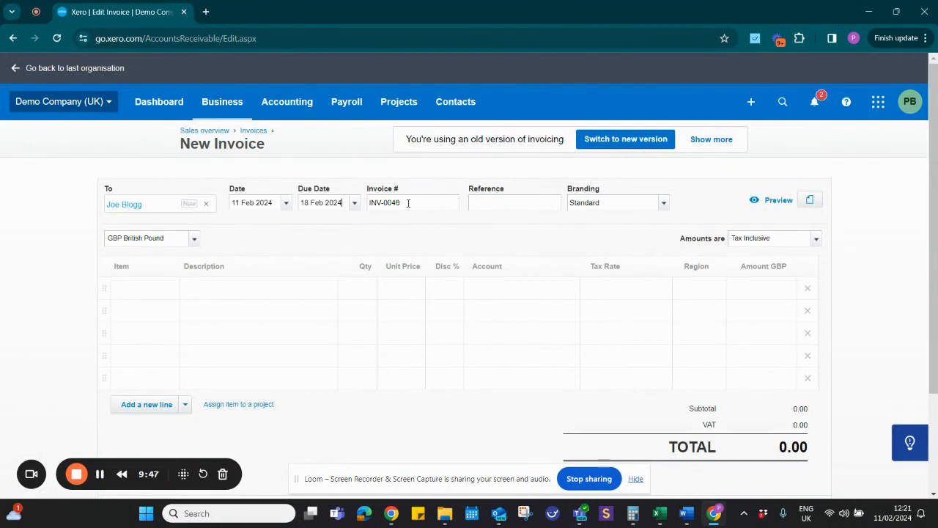
click(501, 201)
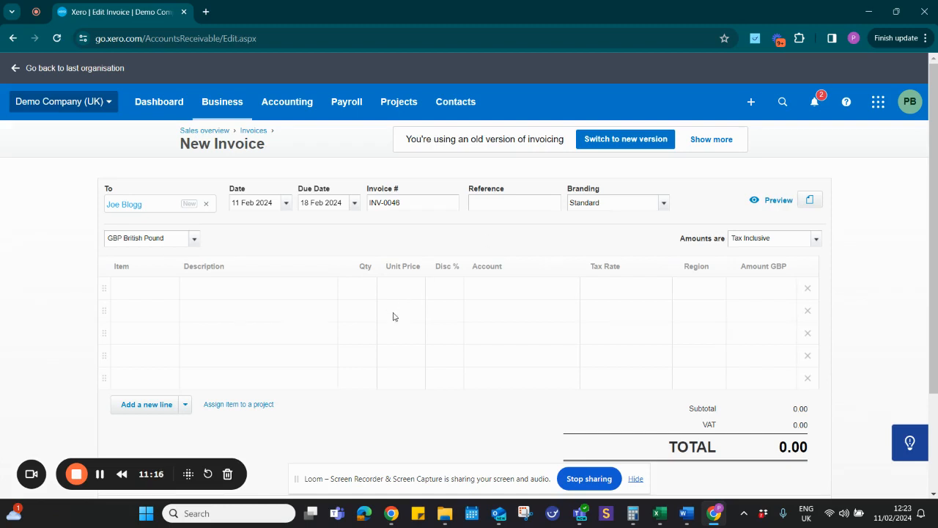
Add the line 'Complete works as quoted.' with quantity 1 and unit price 1,000.00.
scroll(393, 317, down, 1)
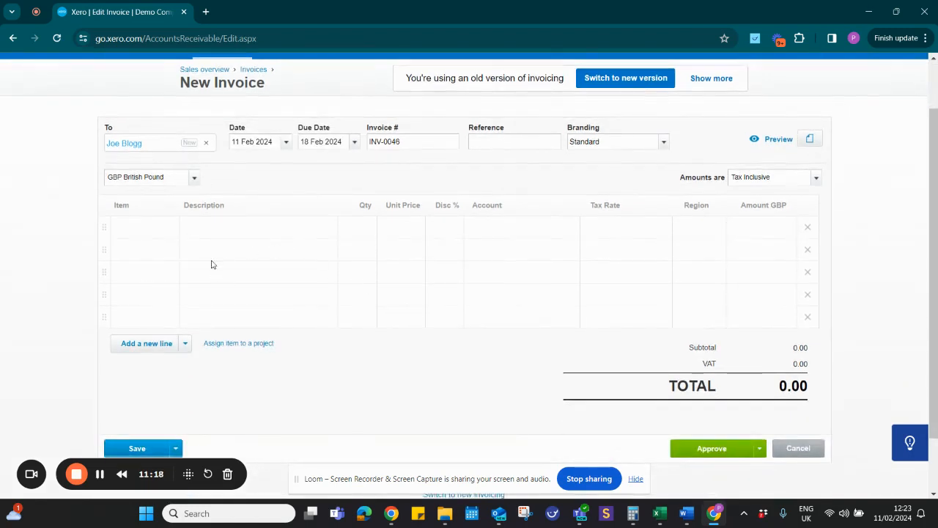
click(214, 222)
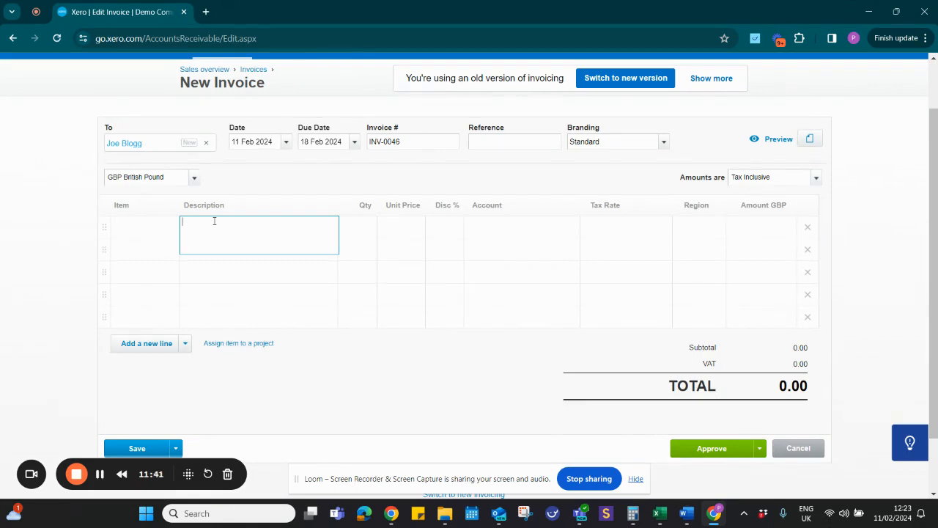
text(Complete works as quited)
key(BackSpace)
key(BackSpace)
key(BackSpace)
key(BackSpace)
text(uoted.)
key(Tab)
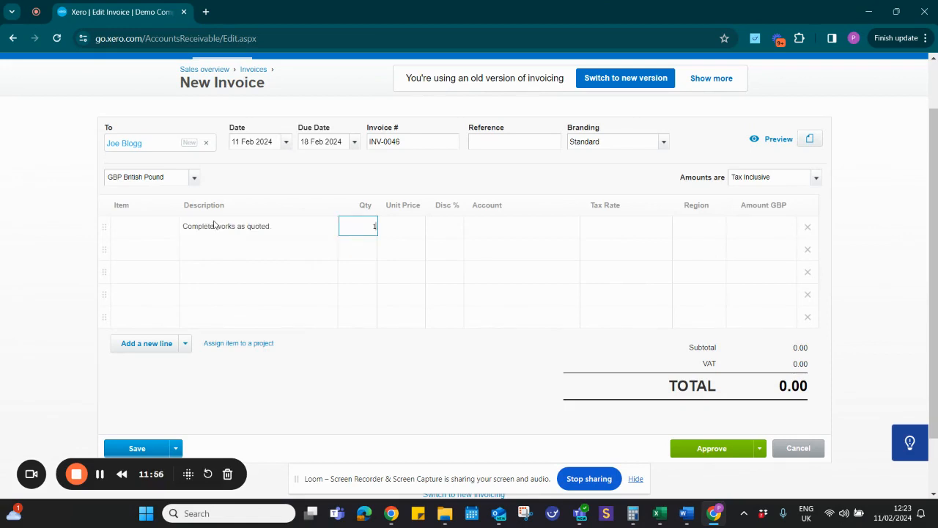
key(Tab)
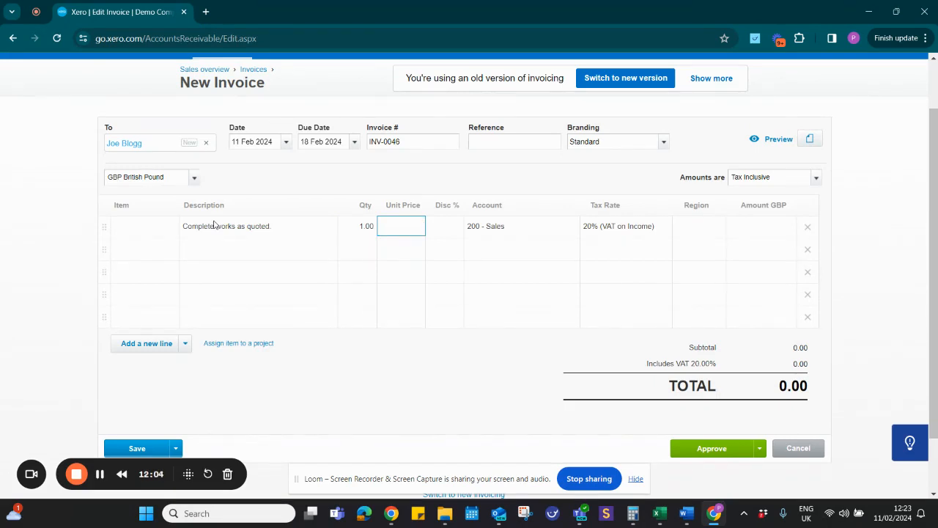
text(1000)
key(Tab)
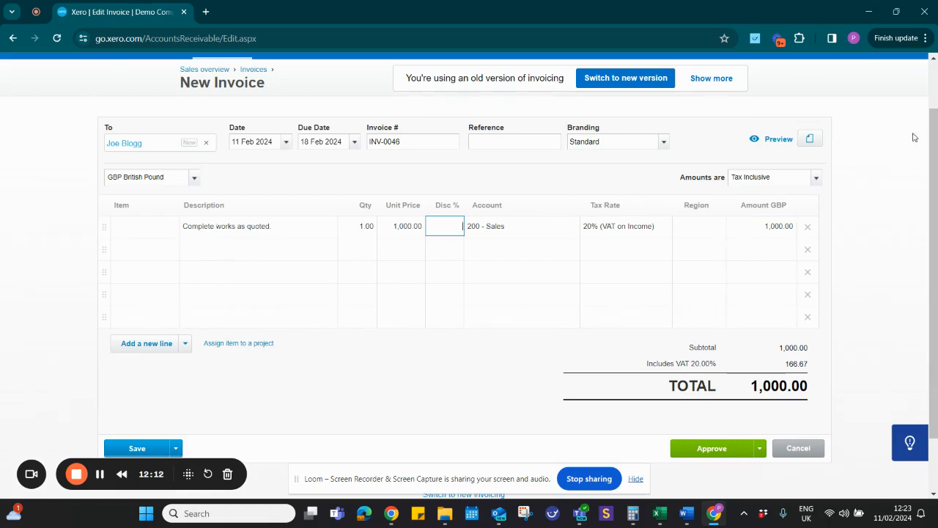
Switch amounts to Tax Exclusive, bringing the total to 1,200.00 GBP, and approve INV-0046.
click(817, 181)
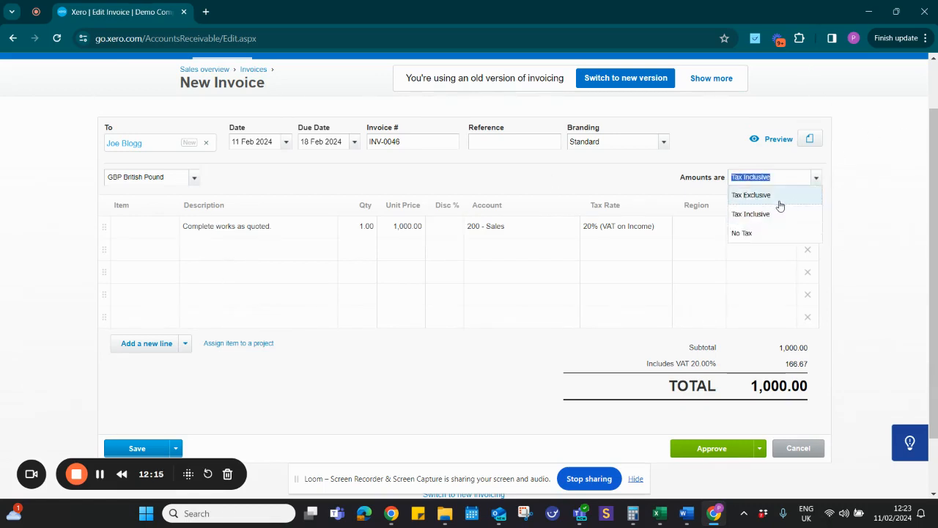
click(778, 212)
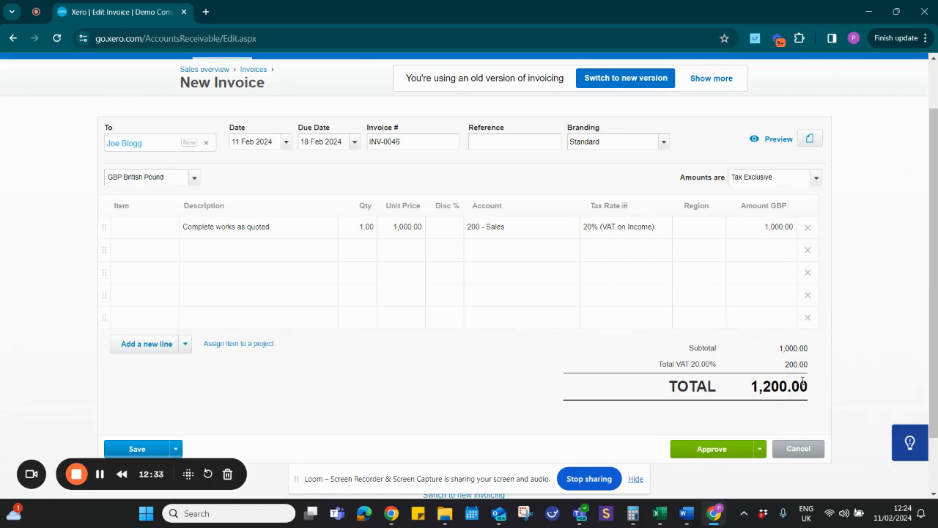
click(714, 449)
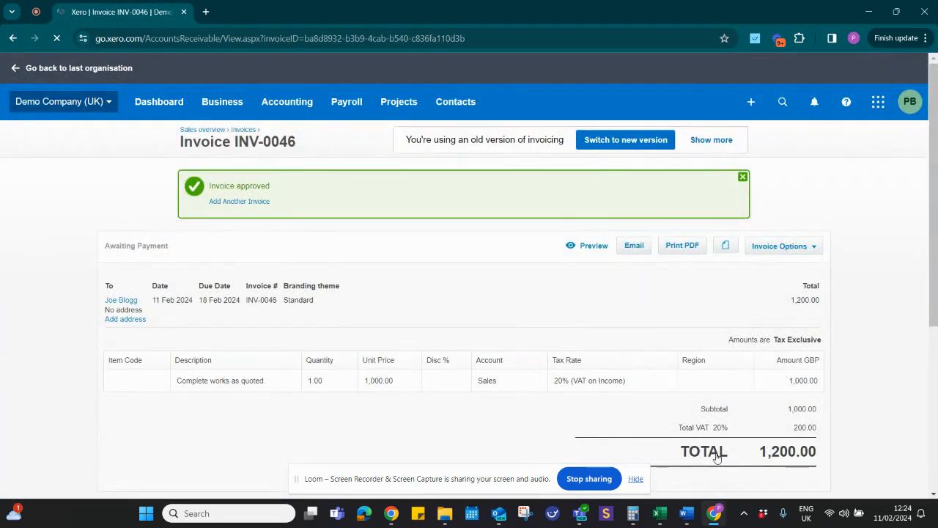
scroll(707, 396, down, 2)
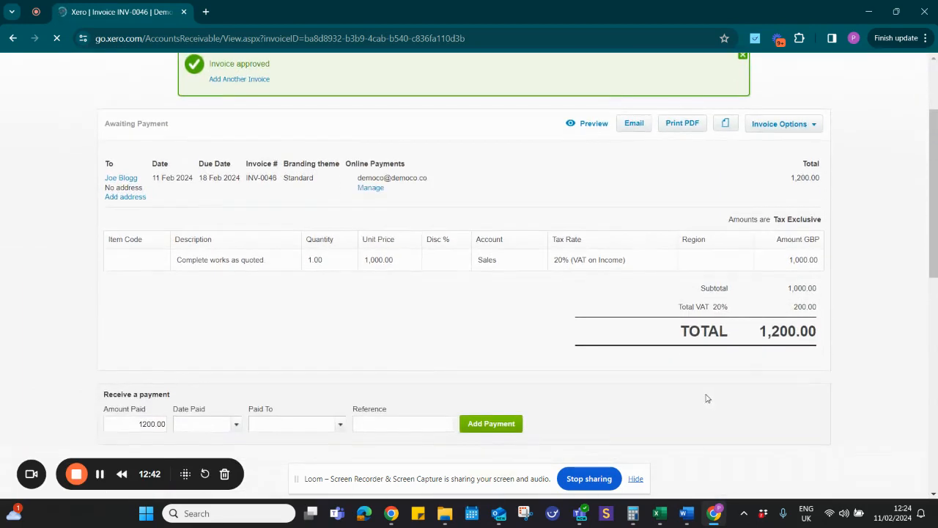
click(629, 126)
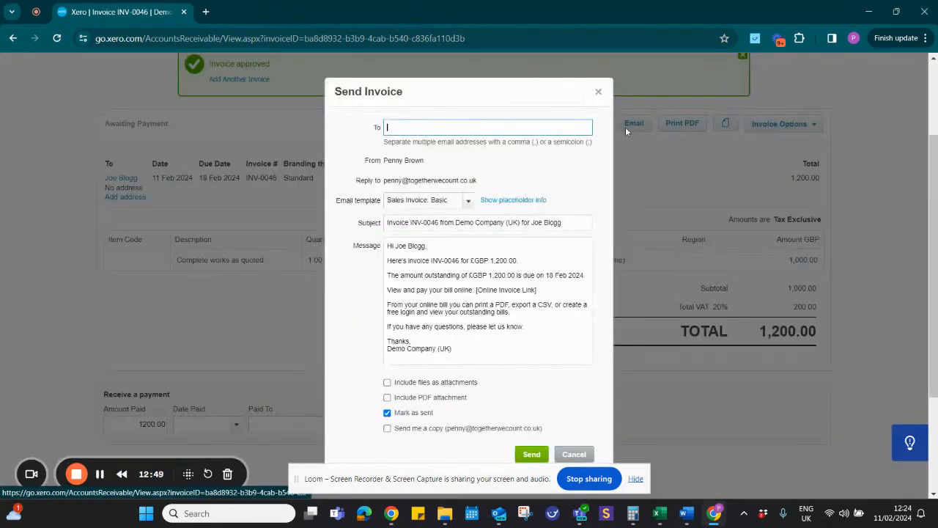
click(439, 128)
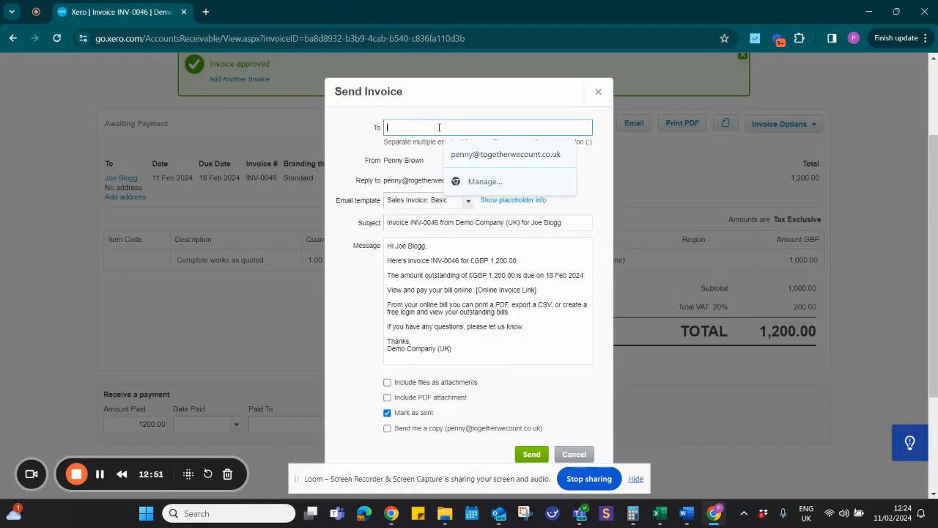
click(494, 155)
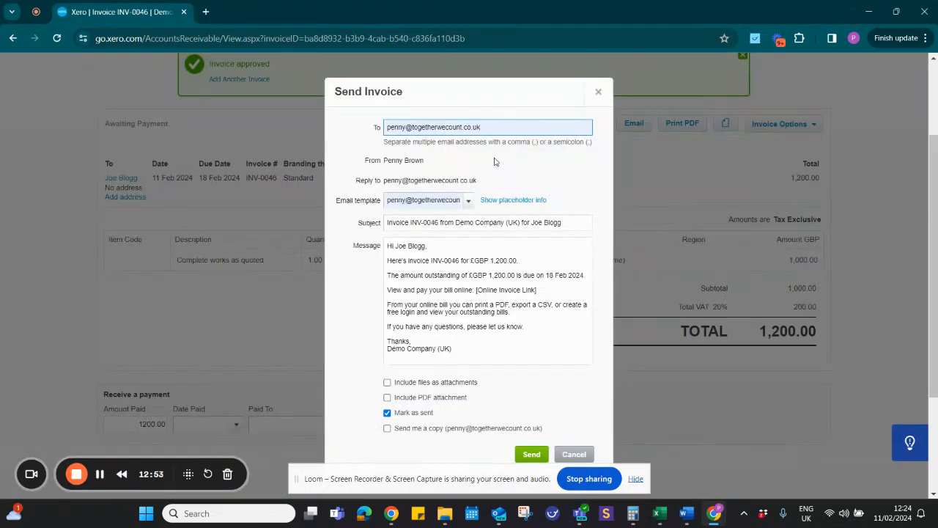
scroll(552, 390, down, 2)
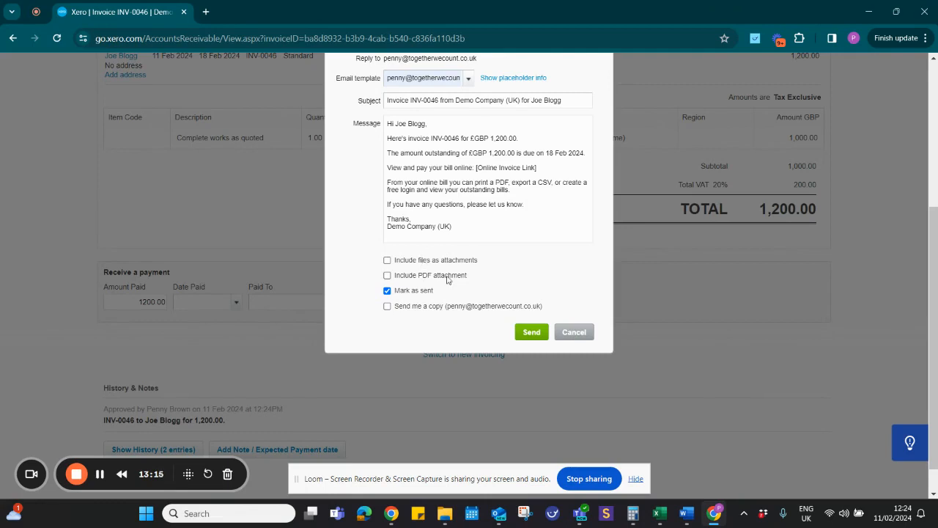
click(387, 277)
click(532, 333)
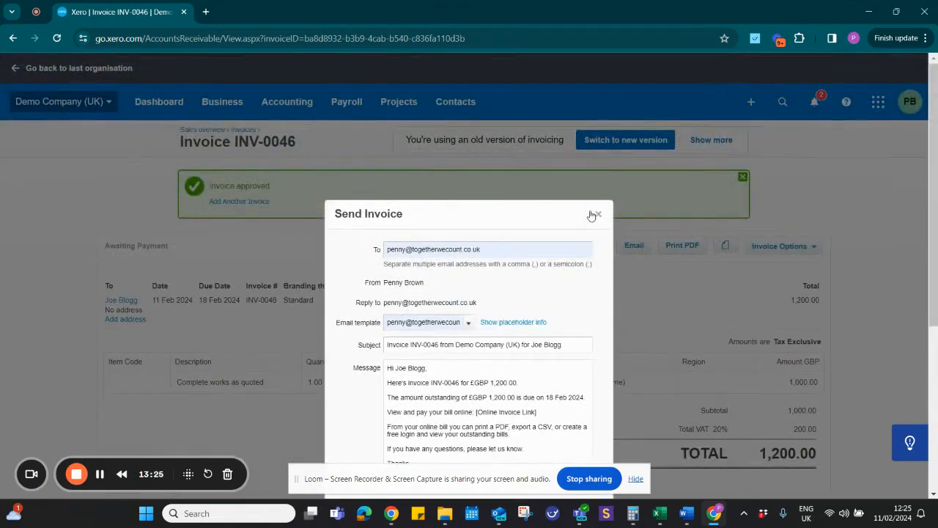
click(598, 215)
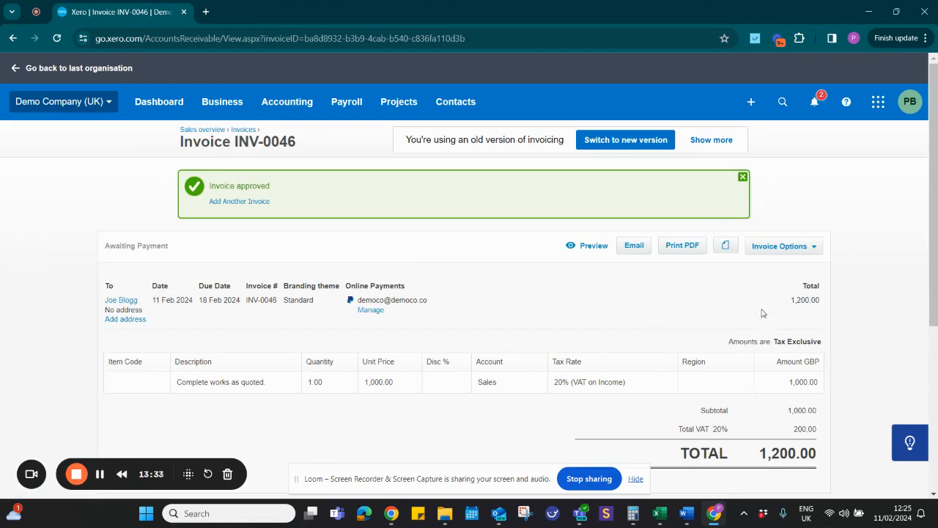
Create new invoice INV-0047 and choose Boom FM as the customer.
click(751, 104)
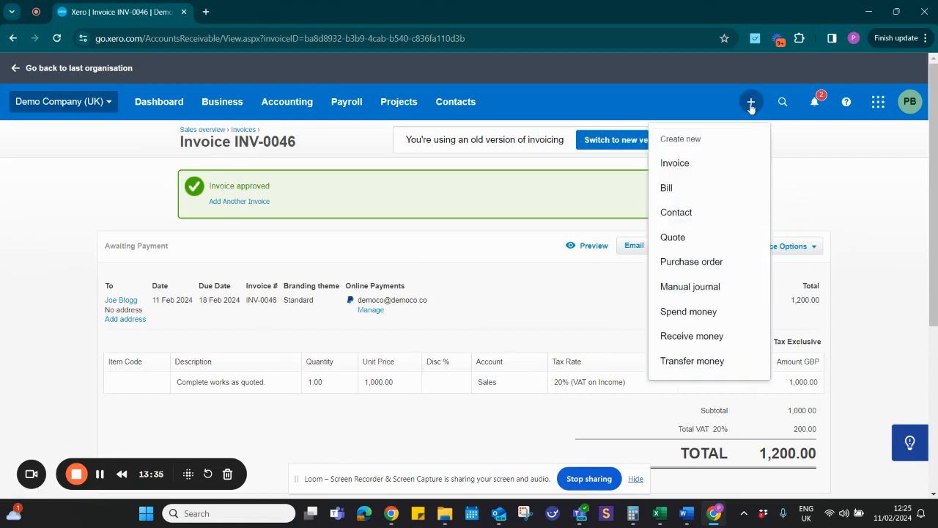
click(695, 165)
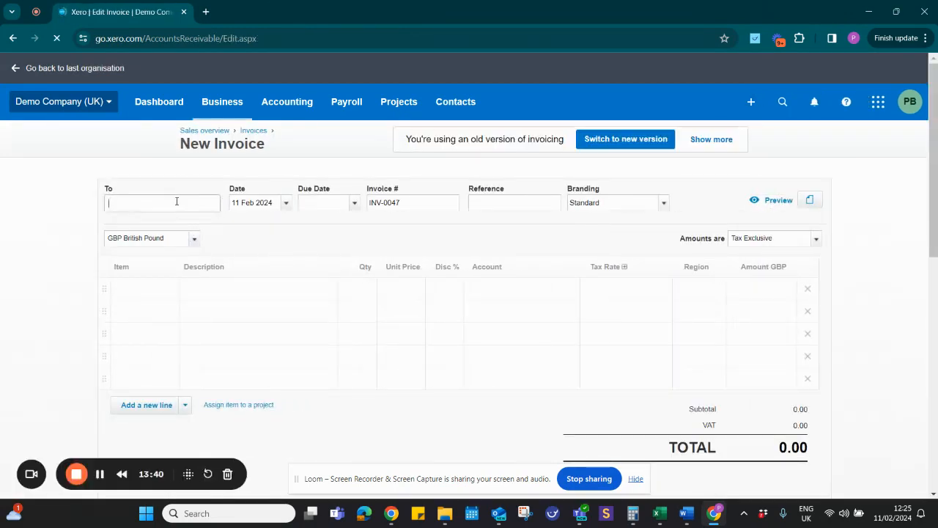
text(boom)
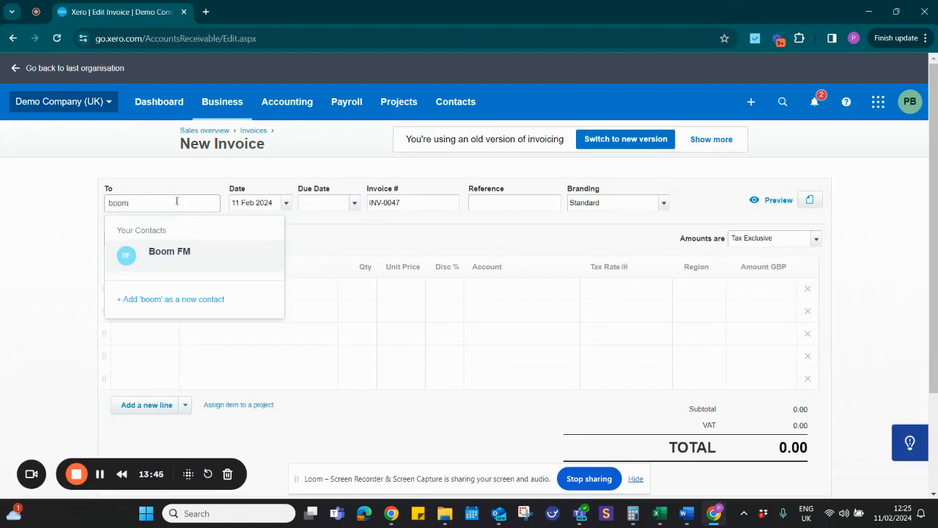
click(195, 257)
key(Tab)
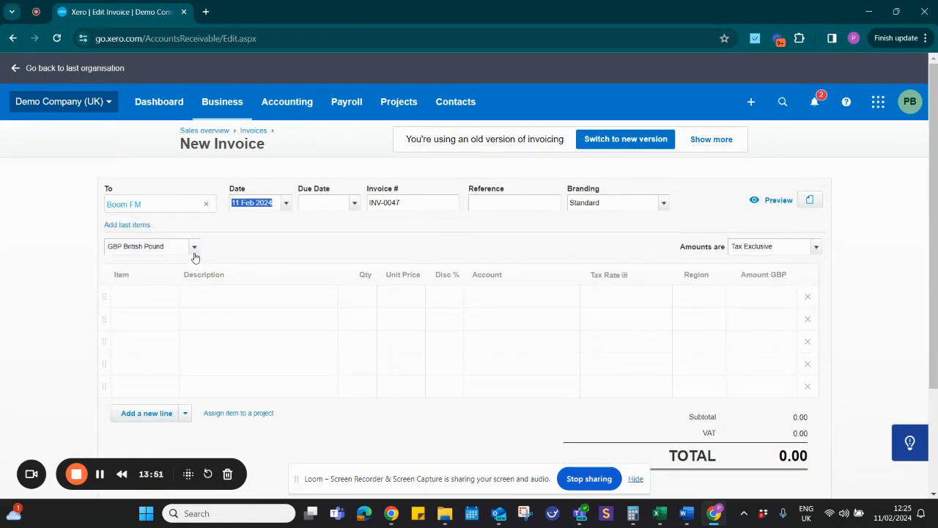
Set the Boom FM invoice's due date to 18 Feb 2024.
mouse_move(173, 207)
click(354, 204)
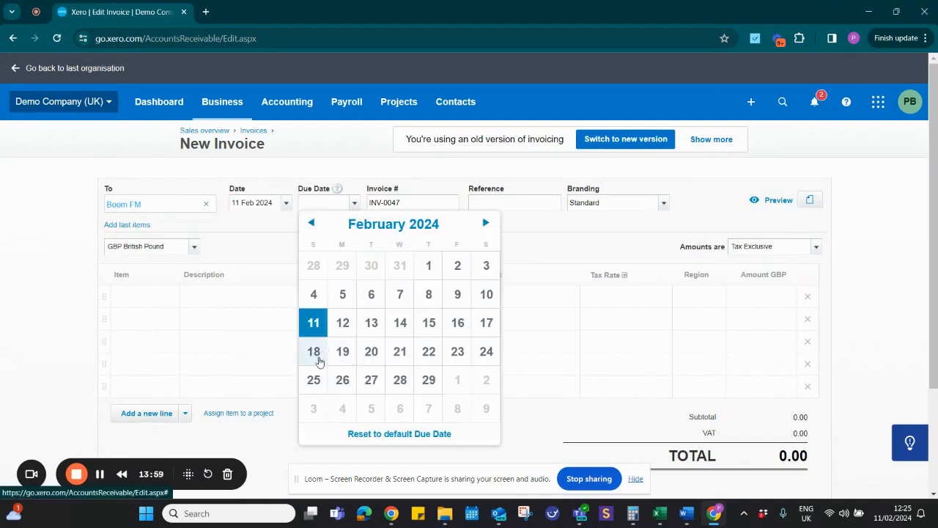
click(316, 357)
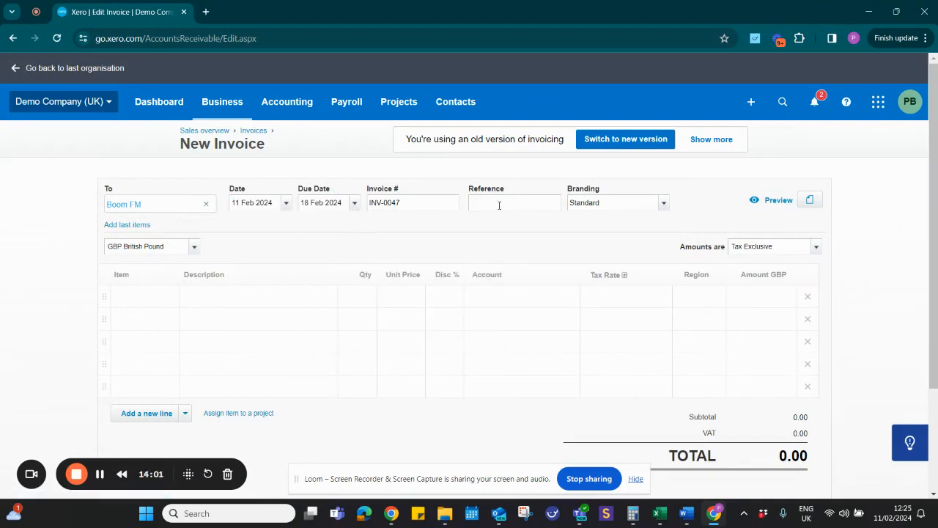
Enter '48 New street' as the invoice reference.
text(48)
text( New)
text( str)
text(eeet )
text(==)
key(BackSpace)
key(BackSpace)
text(t)
click(215, 296)
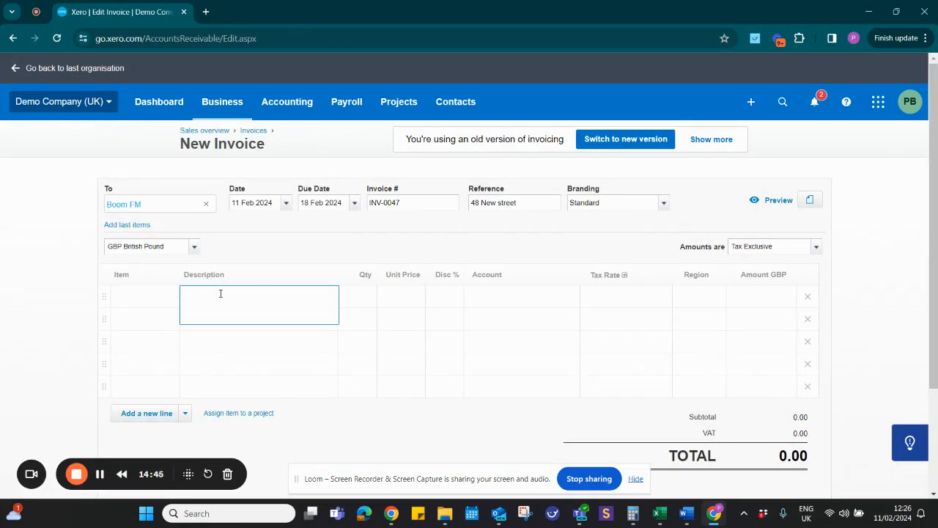
Describe the first two lines as 'Labour - for job as quoted' and 'Materials - for job as quoted'.
scroll(224, 293, down, 1)
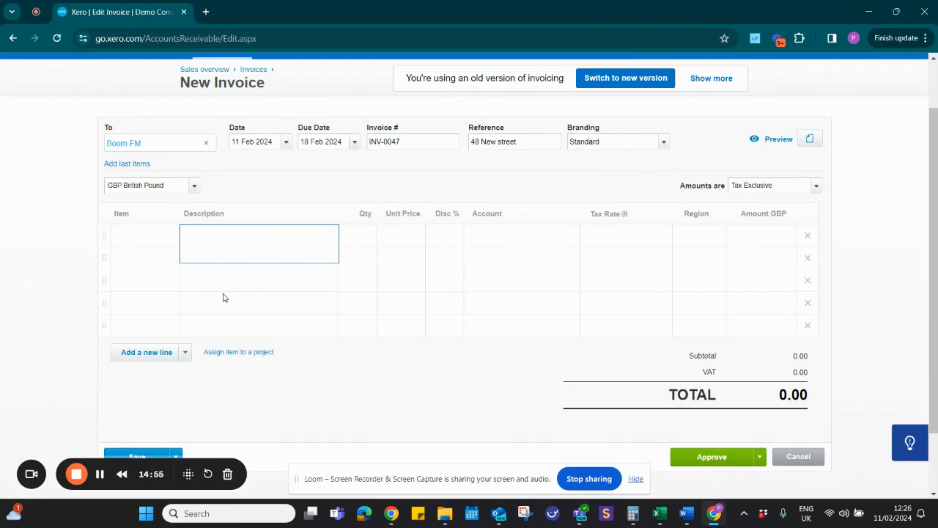
text(Labour)
click(363, 390)
click(237, 268)
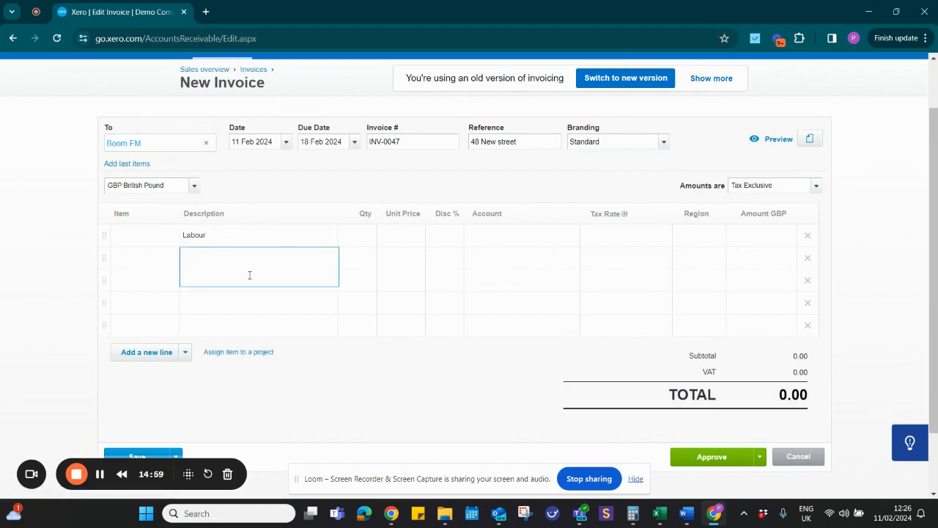
text(Materials)
click(276, 347)
click(238, 256)
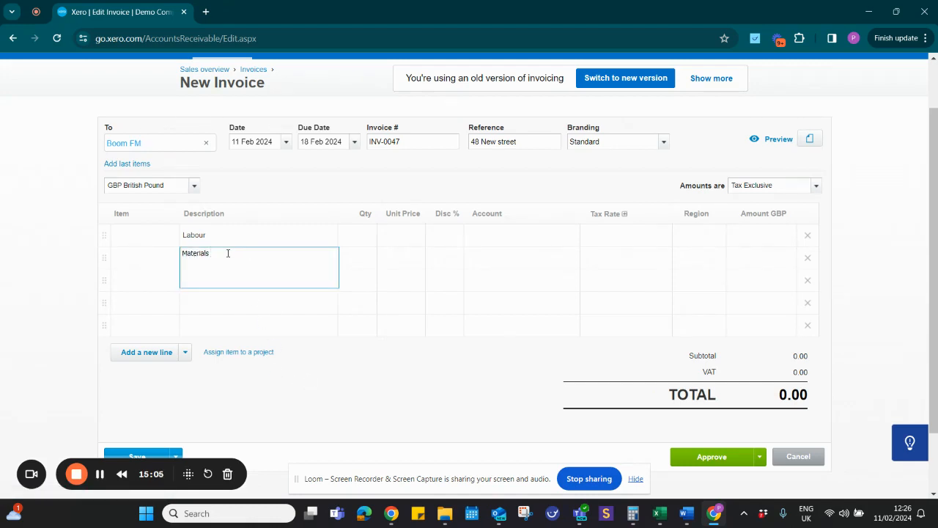
text(- for job as quoted)
click(223, 234)
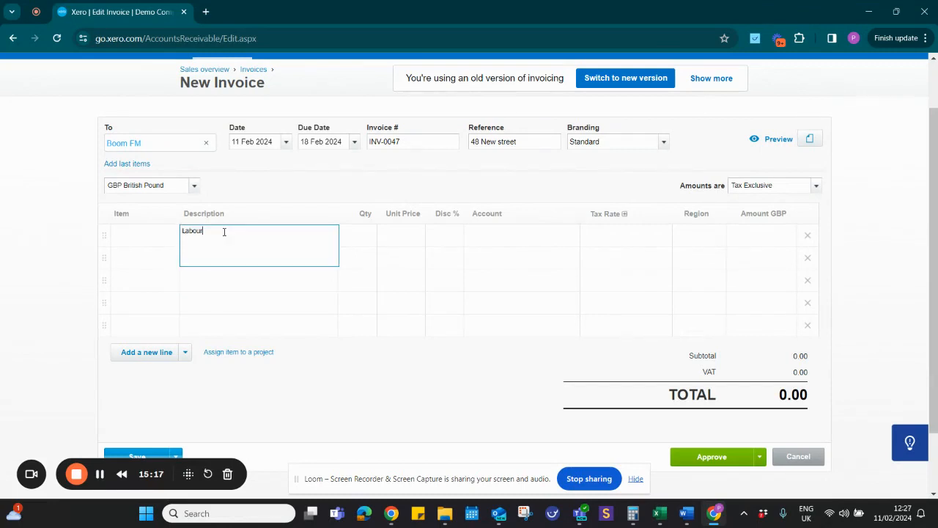
text(- for job as quoted)
click(358, 405)
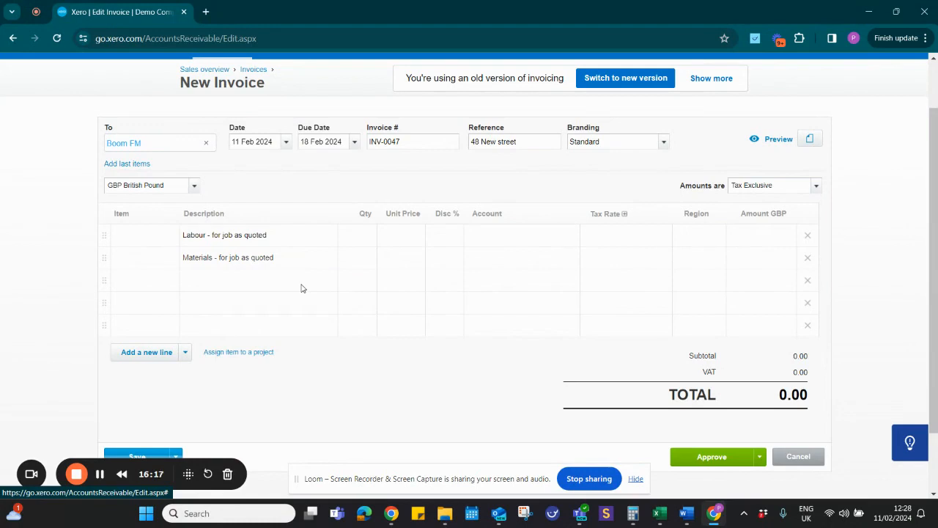
Give the Labour line quantity 1 at 1,000.00 on account 210 - CIS Labour Income.
click(370, 242)
text(1)
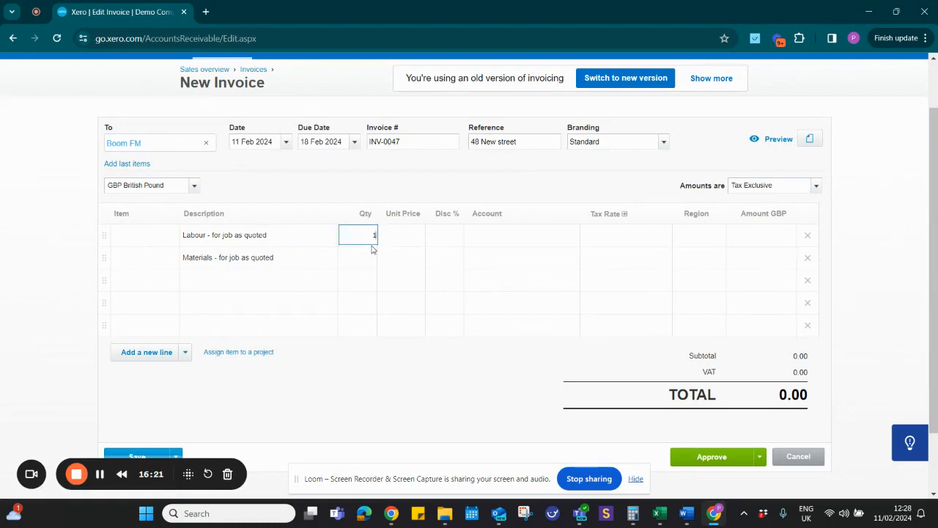
key(Tab)
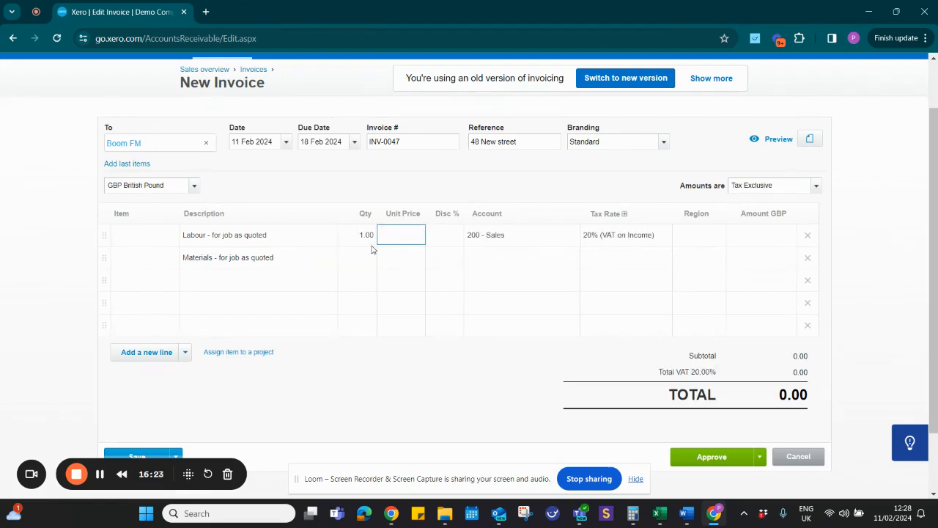
text(1000)
key(Tab)
key(Tab)
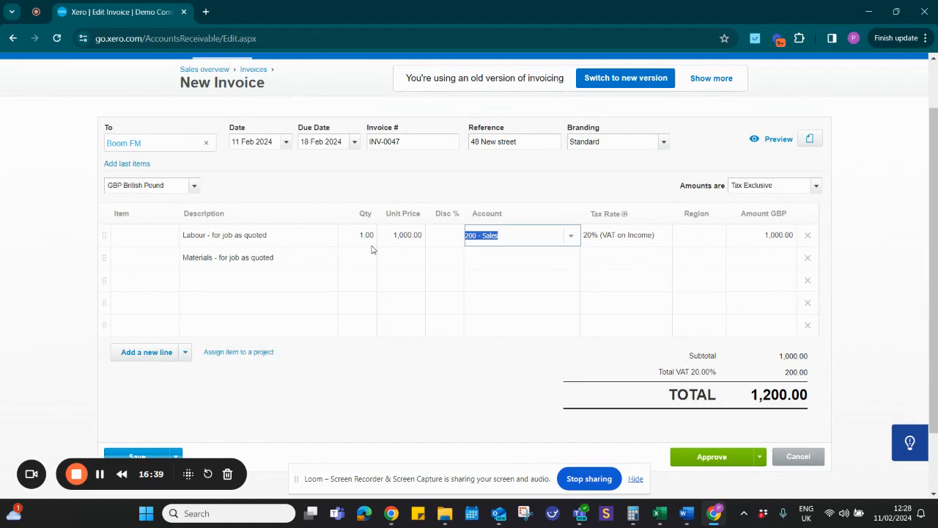
text(cis)
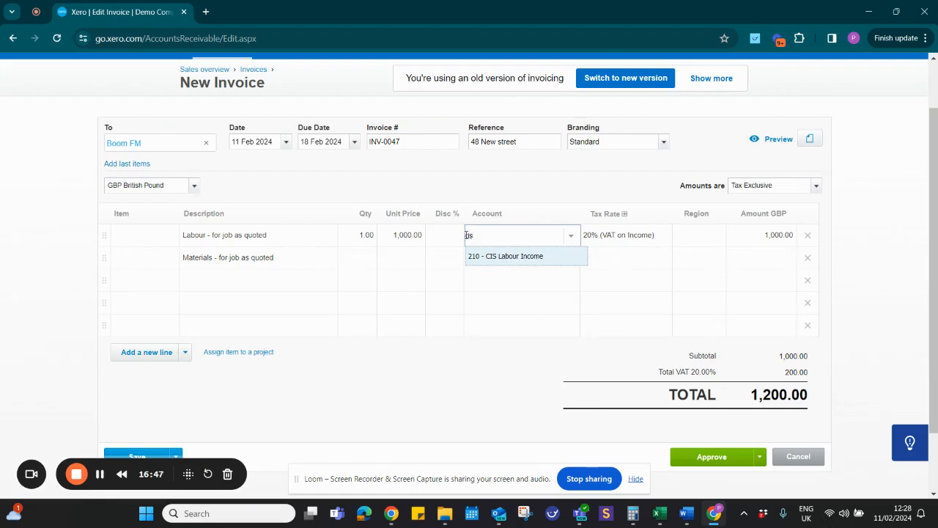
click(505, 263)
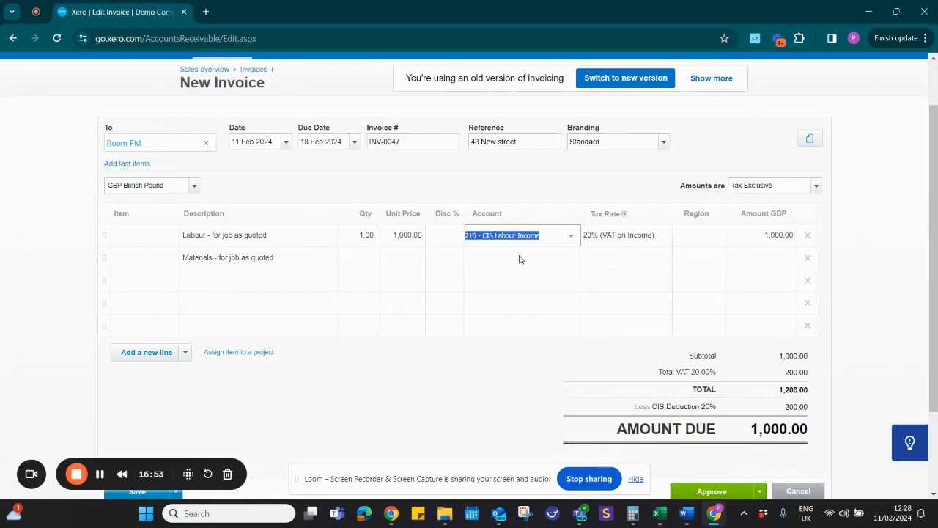
click(614, 235)
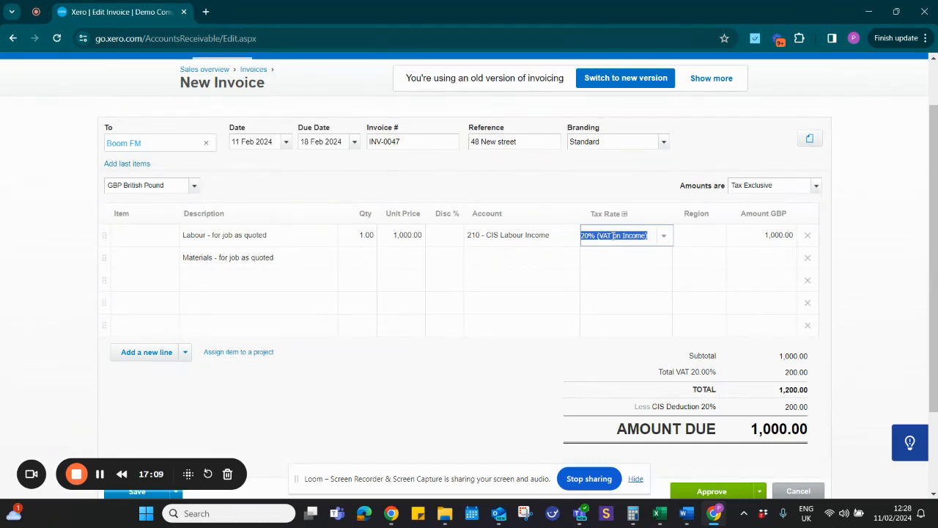
Change the Labour line's tax rate to Domestic Reverse Charge @ 20% (VAT on Income).
text(dome)
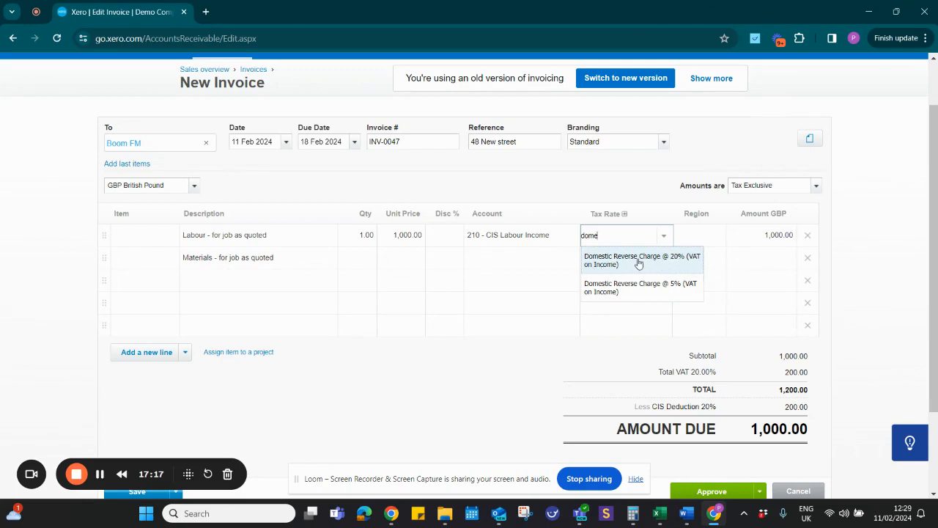
click(638, 263)
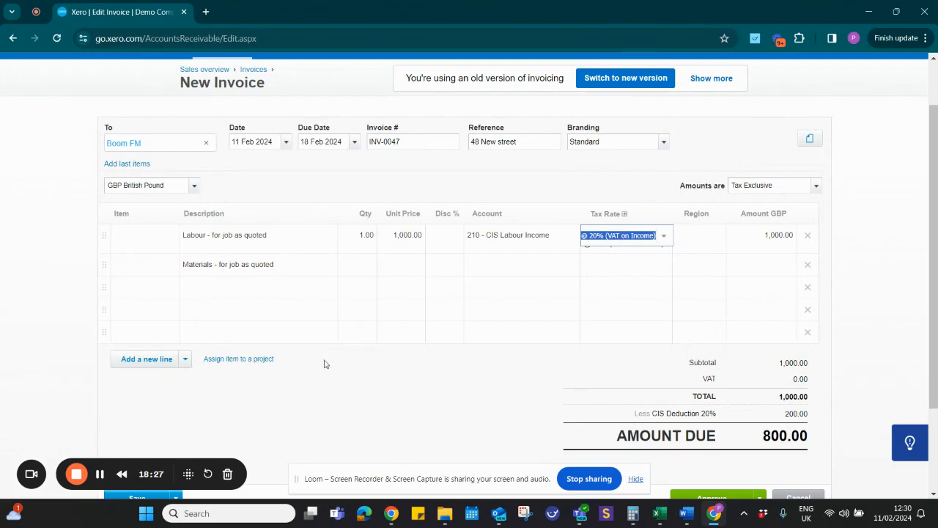
click(412, 405)
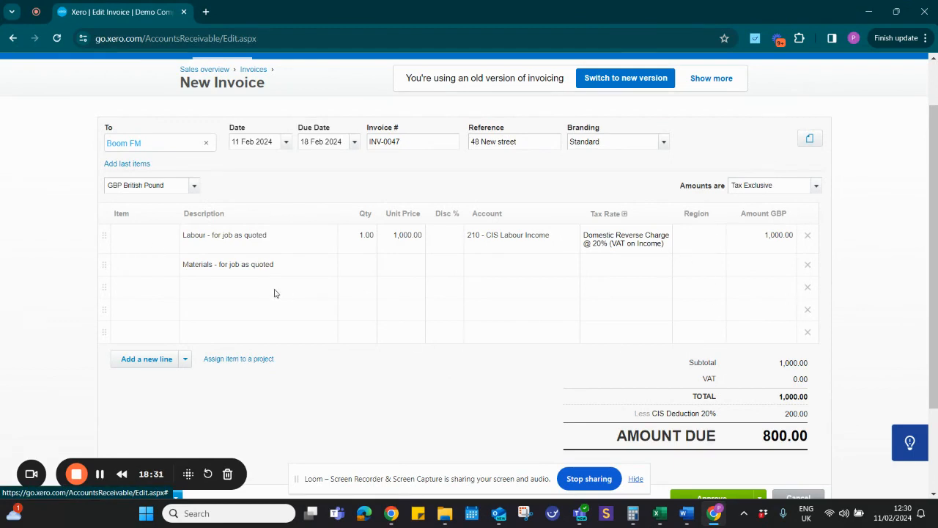
Set the Materials line to quantity 1 at 500.00, correcting the initial 10 × 50.00 entry.
click(349, 272)
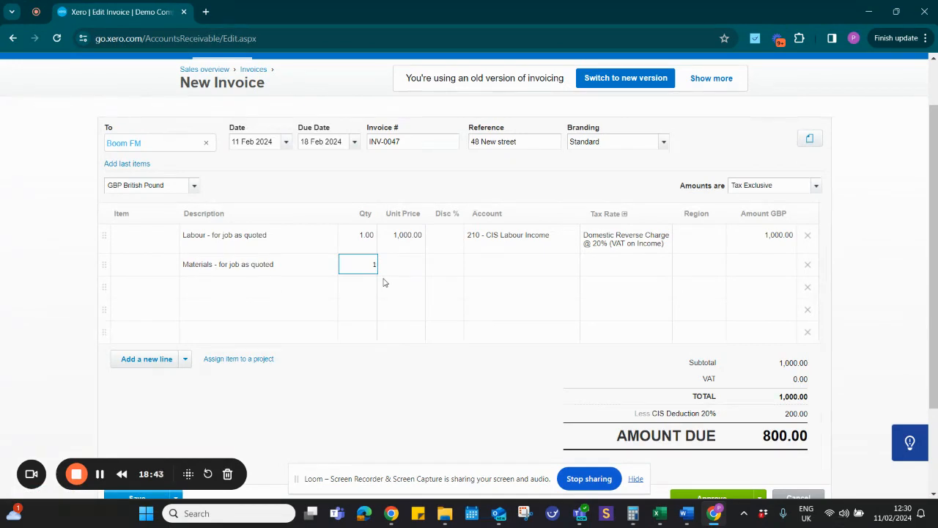
text(0)
key(Tab)
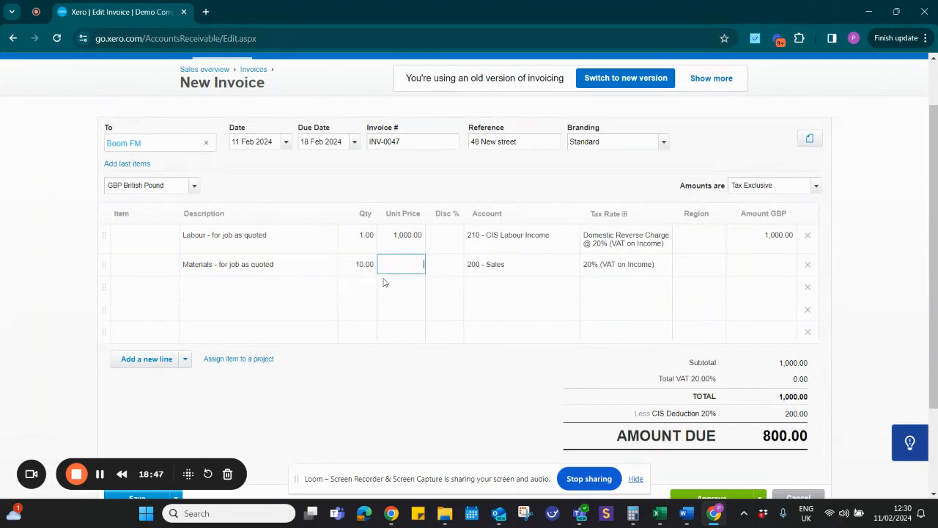
text(50)
key(Tab)
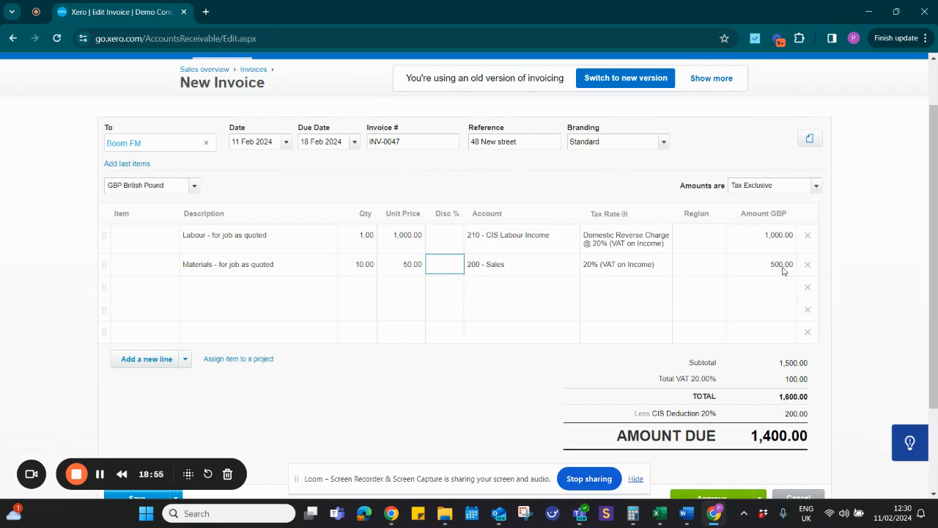
click(368, 268)
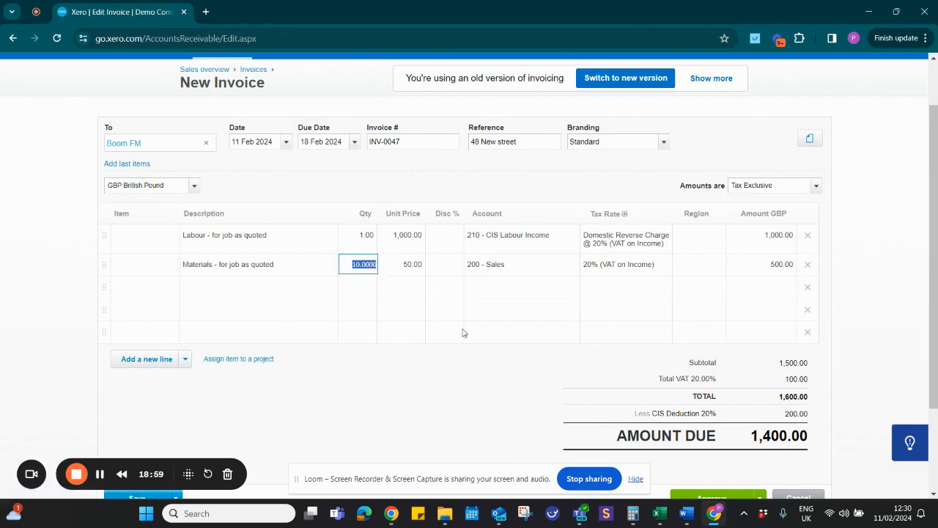
text(1)
key(Tab)
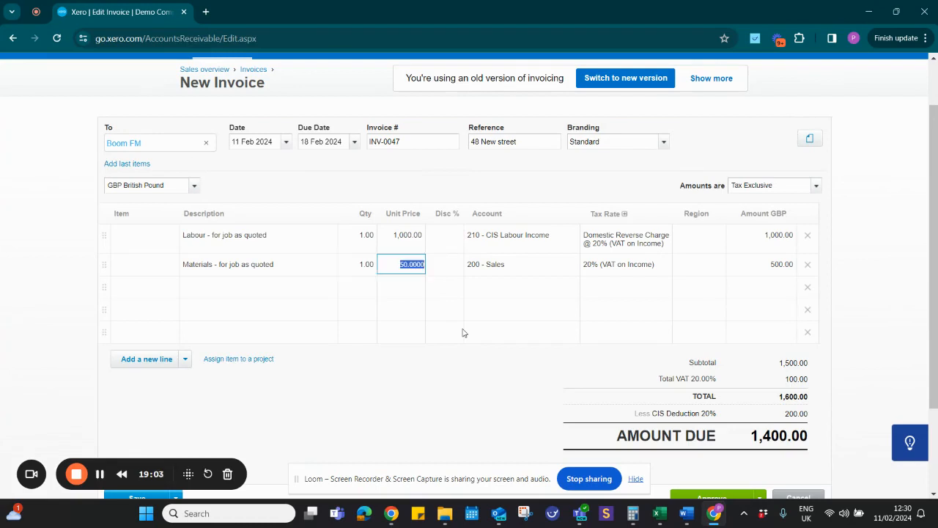
text(500)
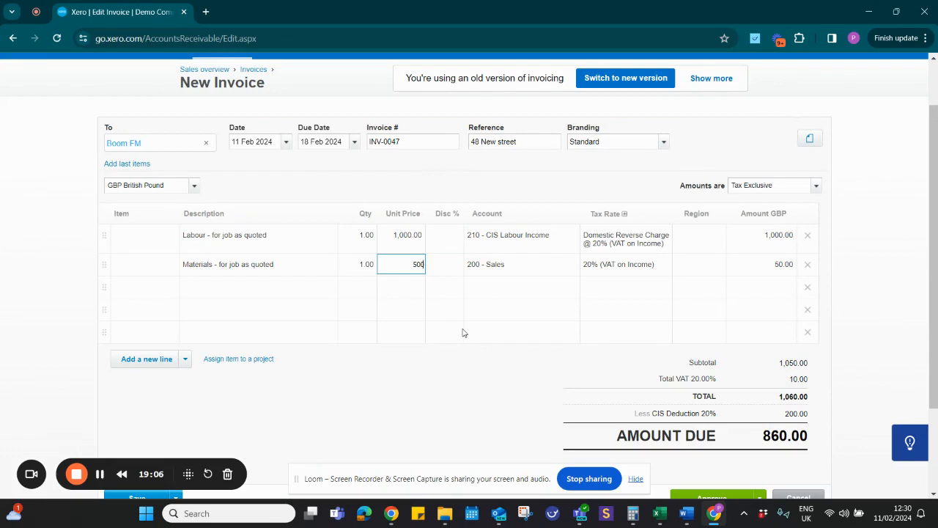
key(Tab)
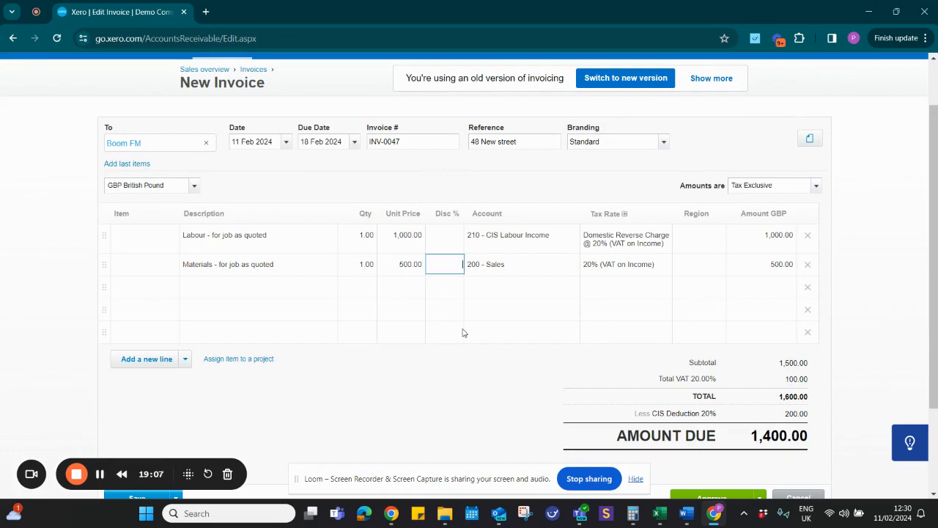
key(Tab)
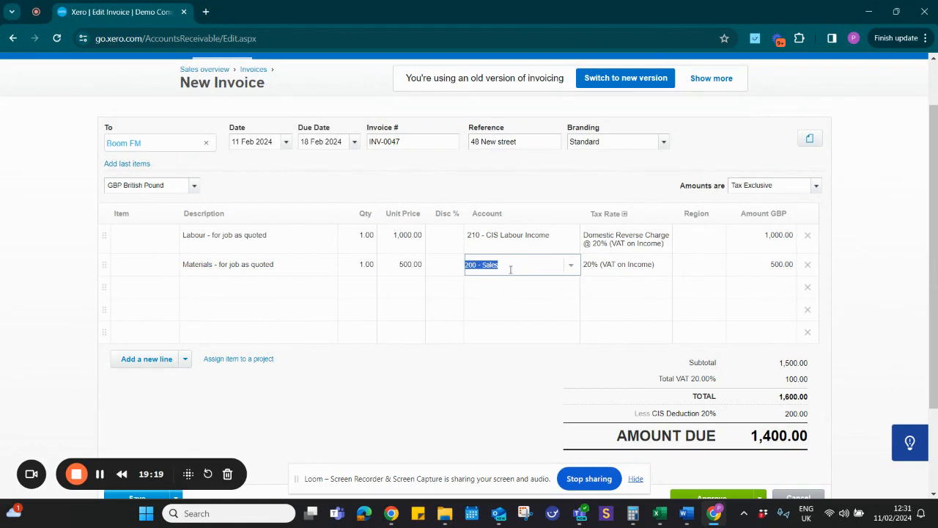
click(623, 265)
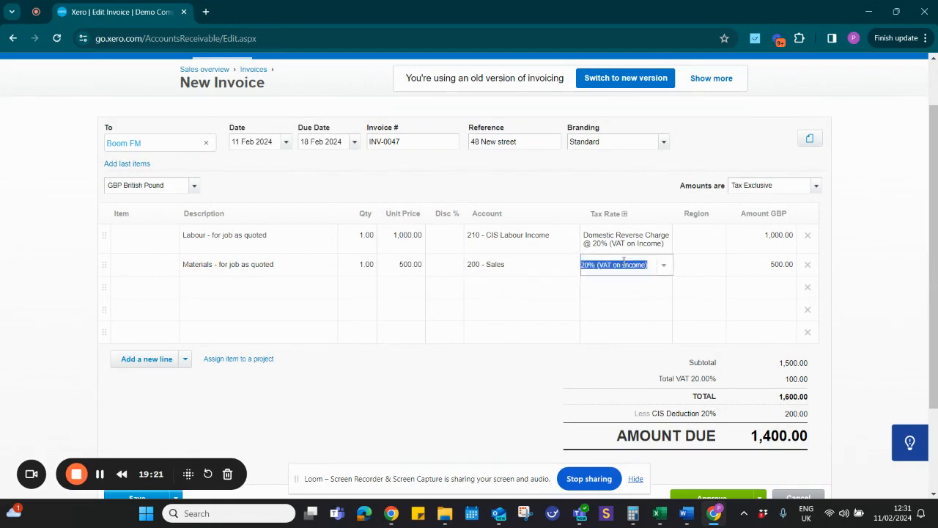
Set the Materials line's tax rate to Domestic Reverse Charge @ 20% (VAT on Income).
text(domesti)
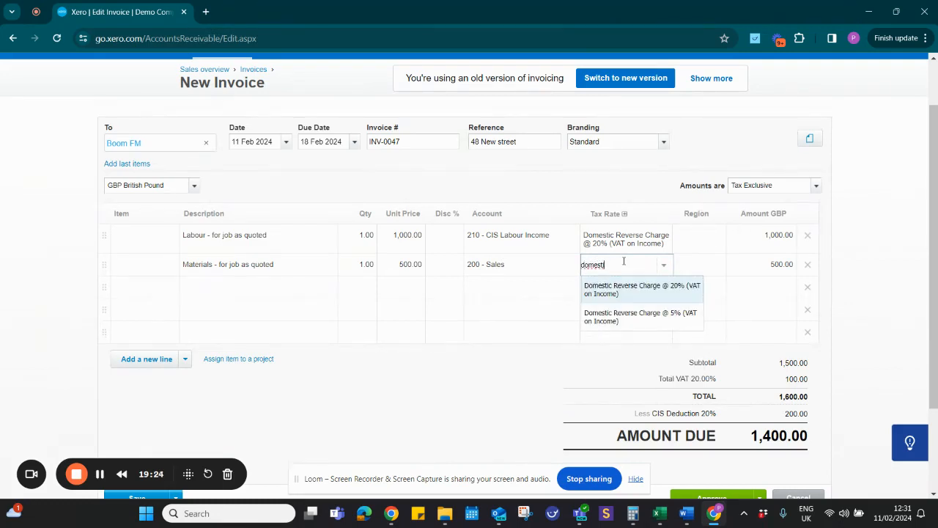
click(652, 289)
click(471, 426)
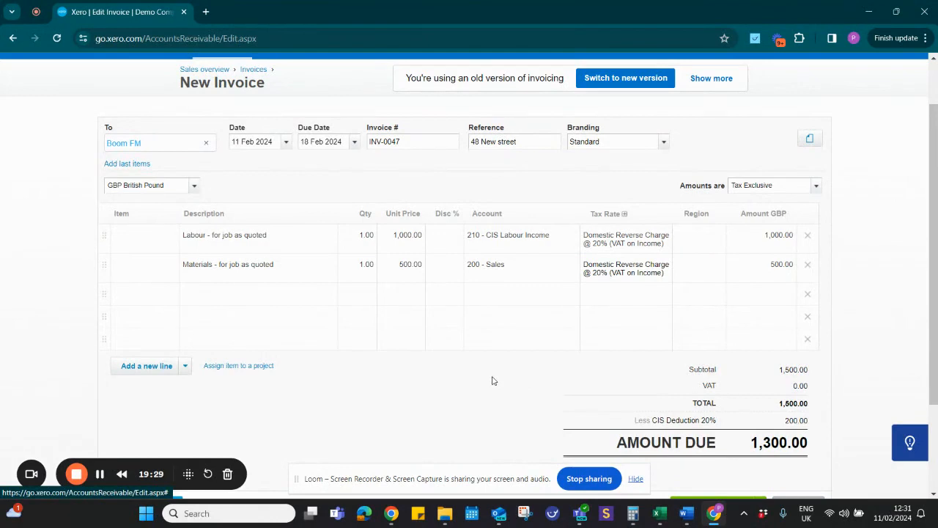
Check the totals: the 200.00 CIS deduction and the 1,300.00 amount due.
scroll(754, 381, down, 1)
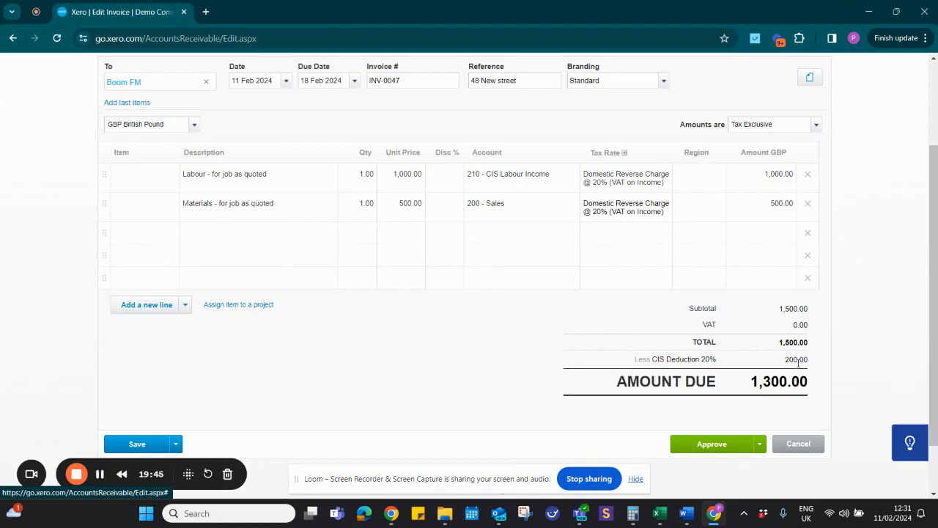
drag(783, 359, 822, 364)
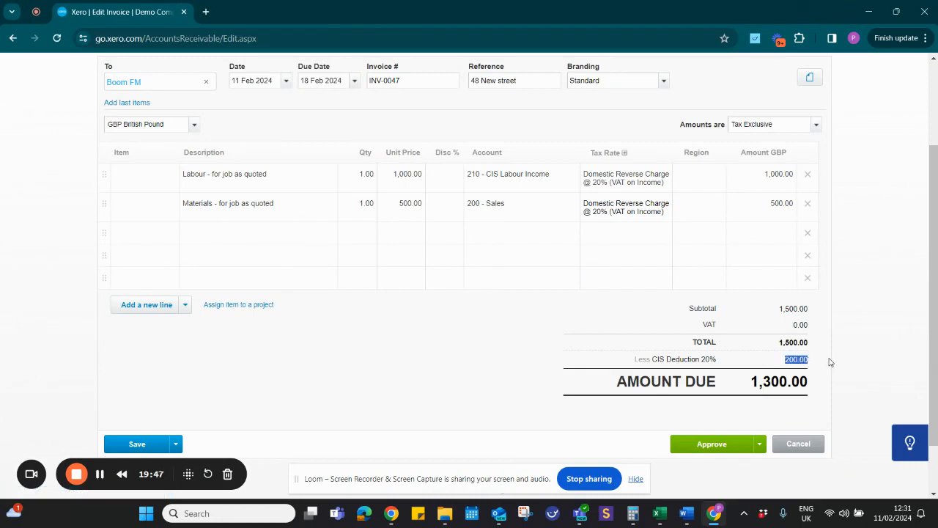
click(826, 373)
drag(752, 381, 828, 380)
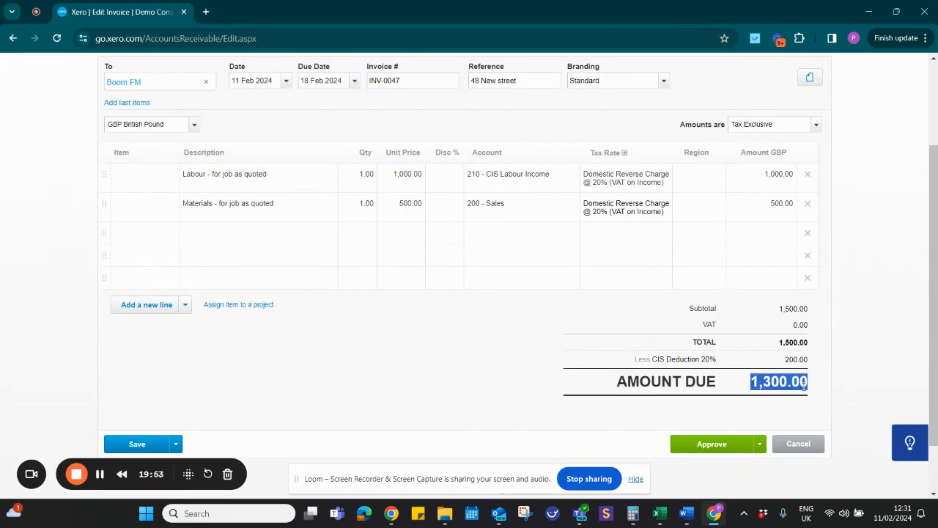
click(820, 395)
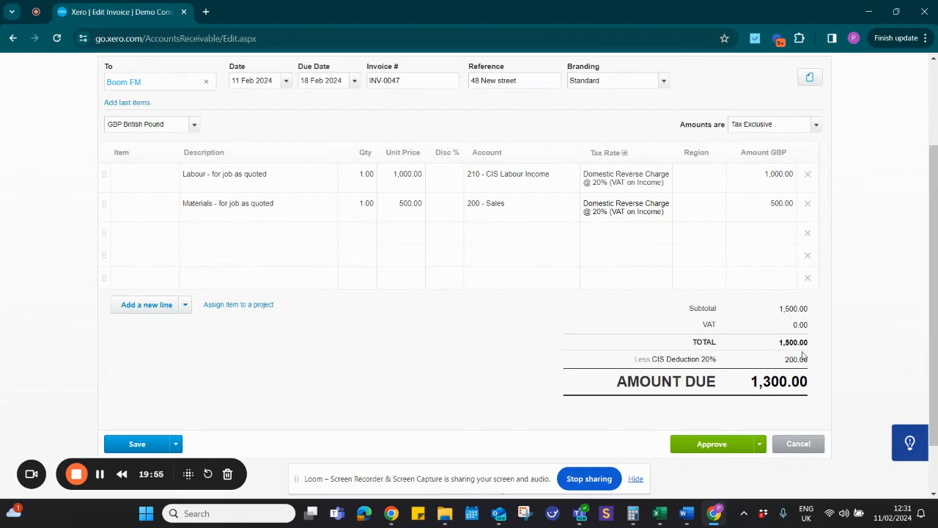
scroll(811, 376, down, 1)
scroll(811, 376, down, 1)
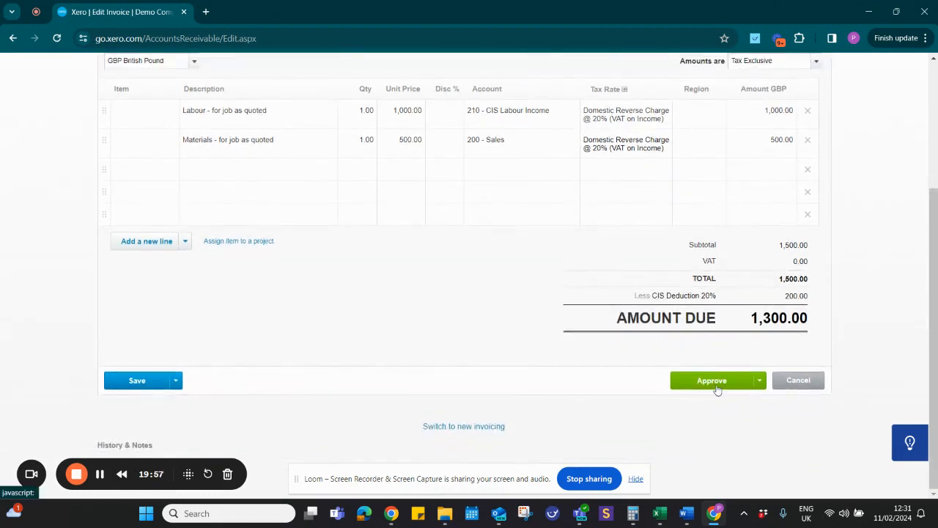
Approve Boom FM invoice INV-0047, then close the Send Invoice form without emailing.
click(716, 385)
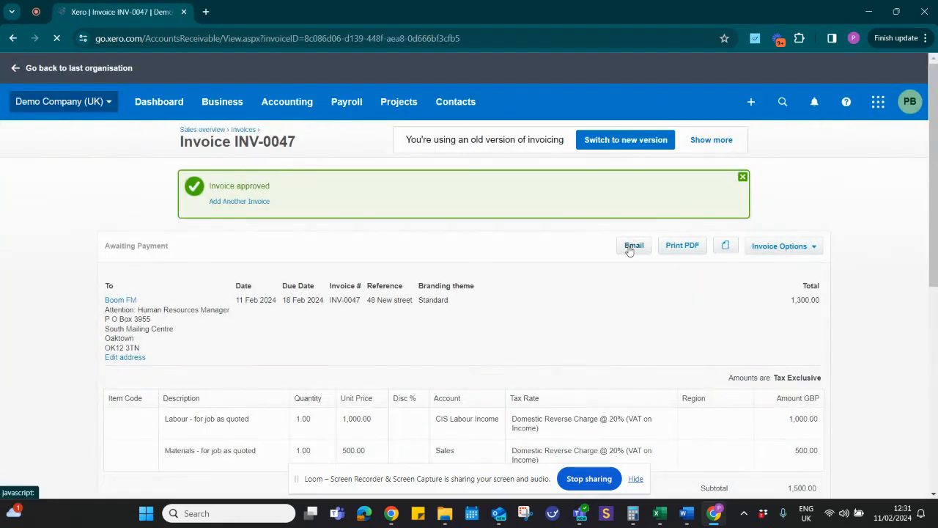
click(629, 249)
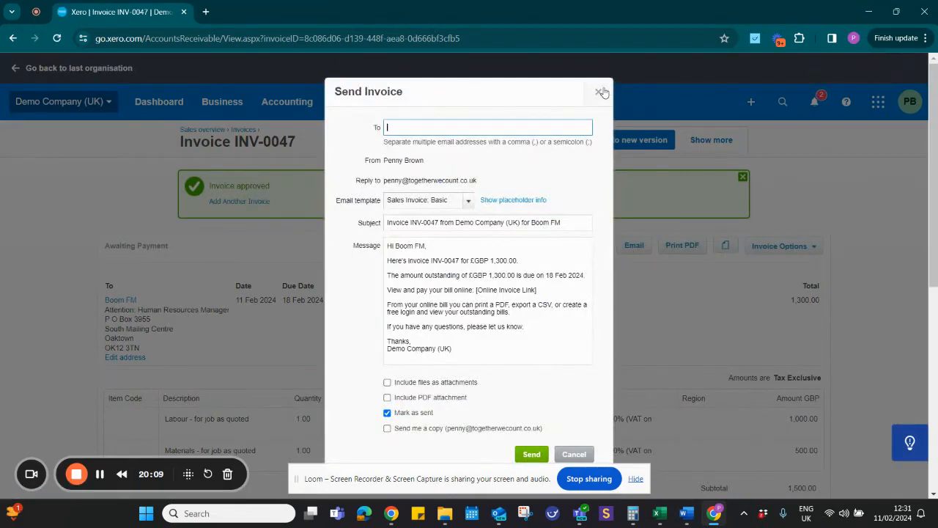
click(598, 91)
scroll(647, 327, down, 3)
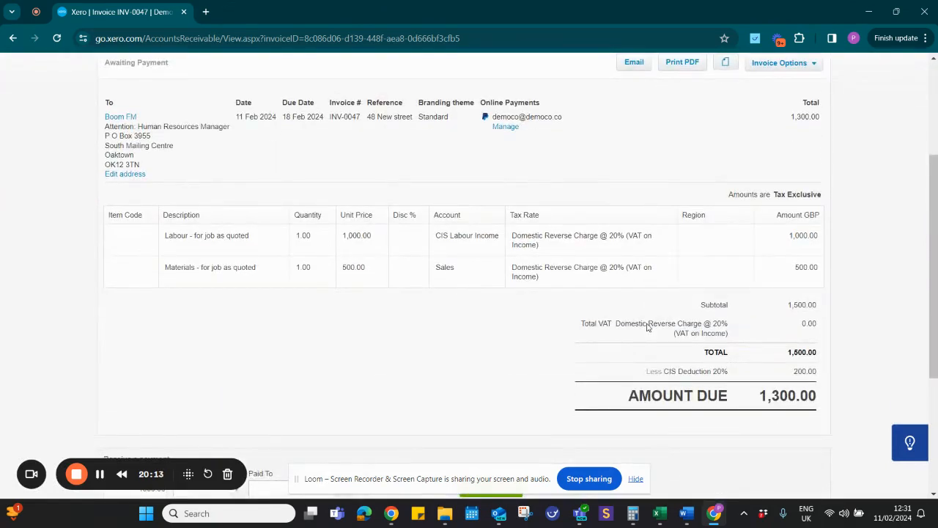
scroll(647, 328, up, 2)
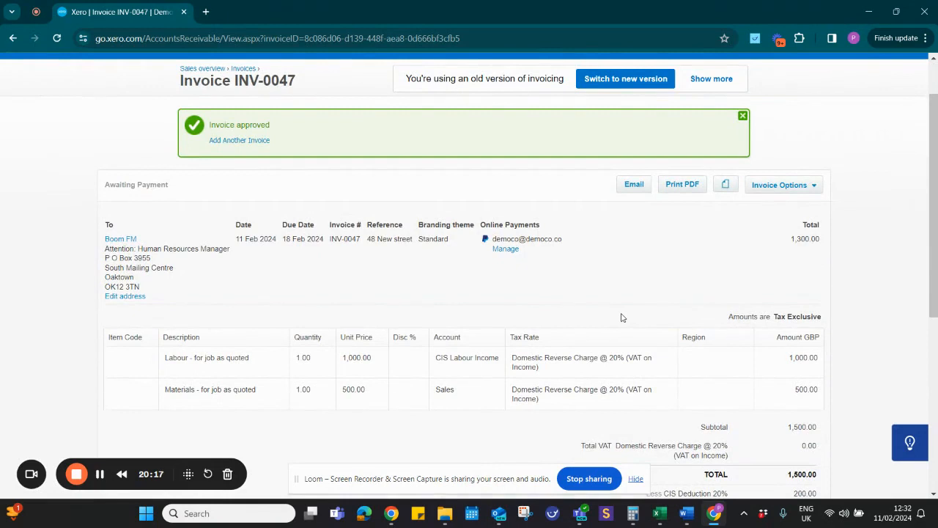
scroll(619, 308, down, 1)
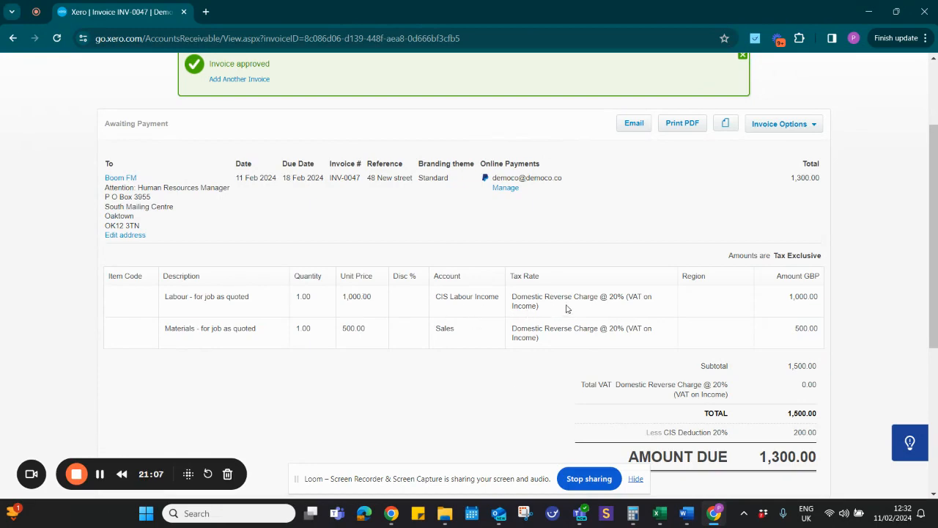
scroll(557, 297, down, 1)
scroll(559, 300, up, 1)
scroll(558, 300, up, 2)
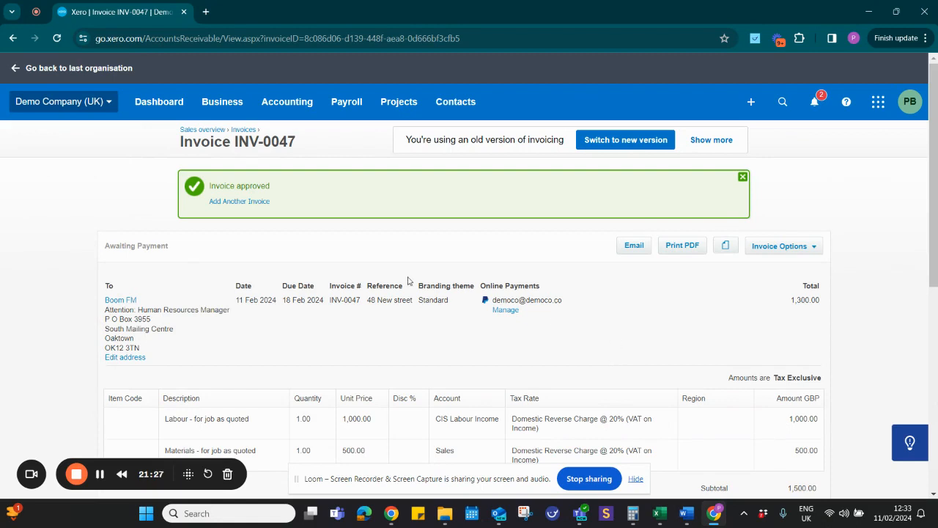
click(222, 110)
click(231, 230)
scroll(373, 262, down, 2)
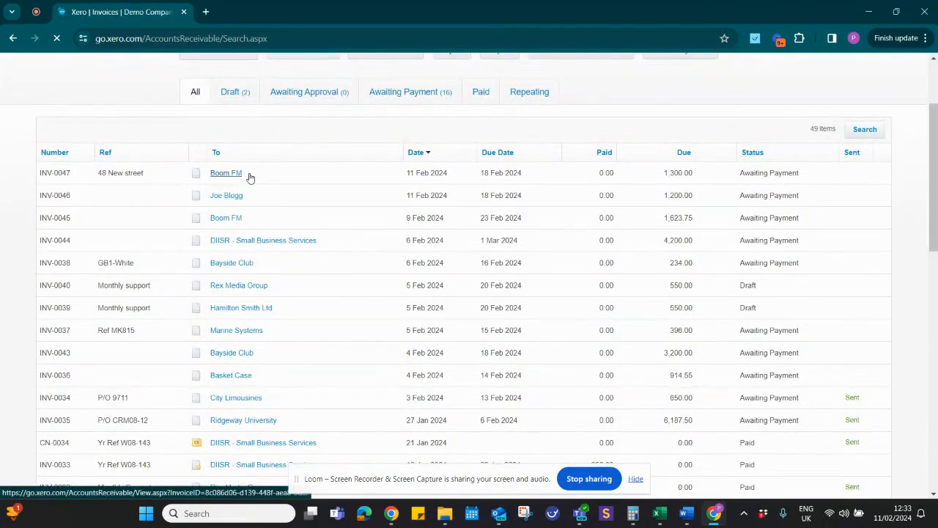
click(224, 178)
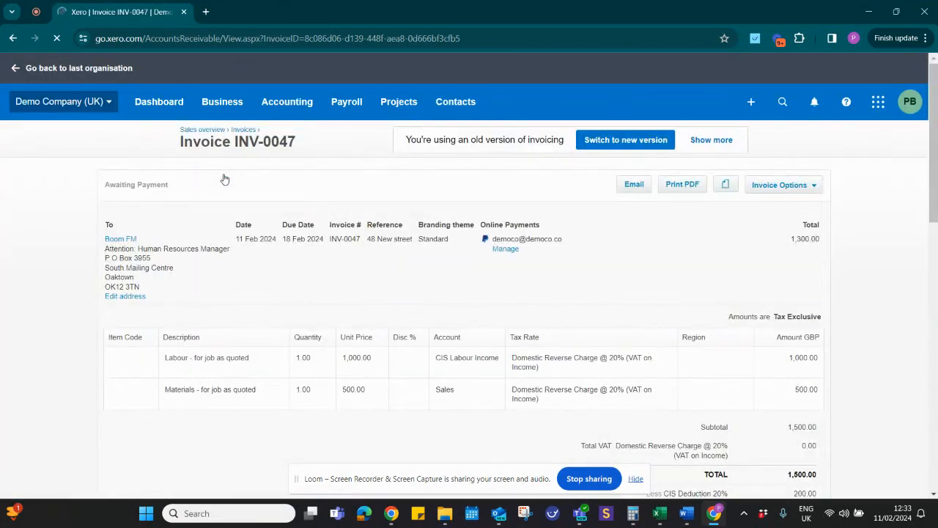
click(12, 38)
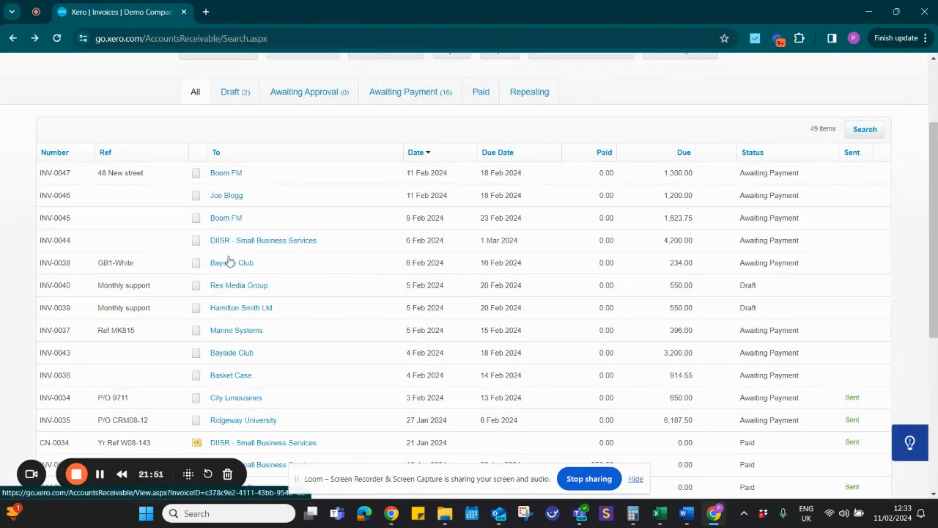
click(224, 173)
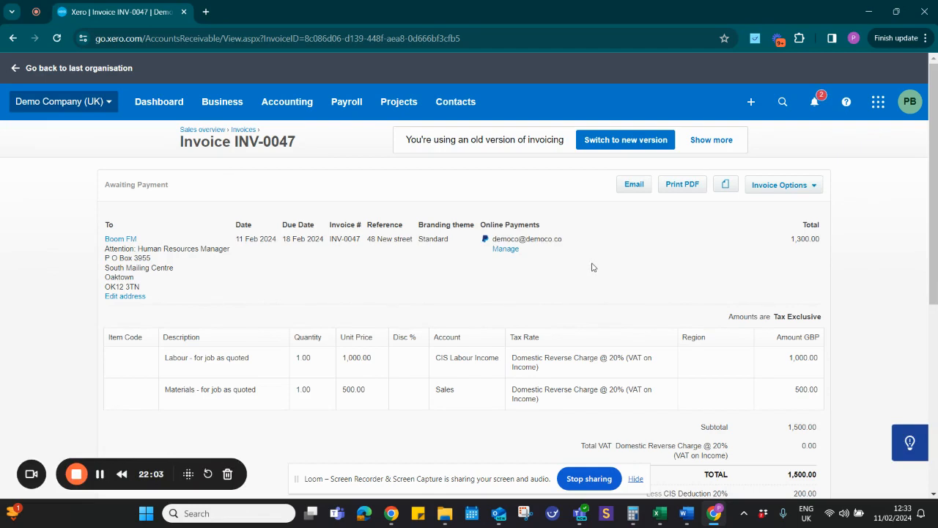
Create credit note CN-0048 from INV-0047 using Invoice Options > Add Credit Note.
click(782, 192)
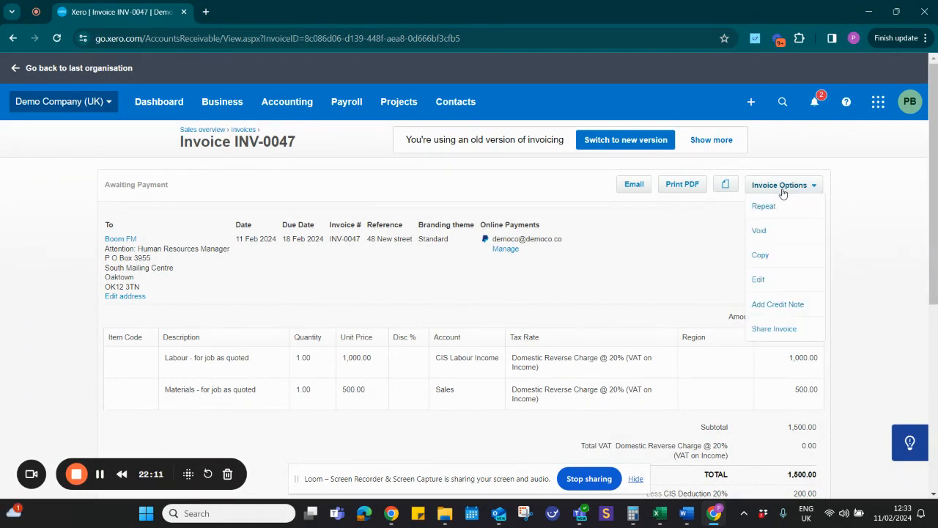
click(788, 309)
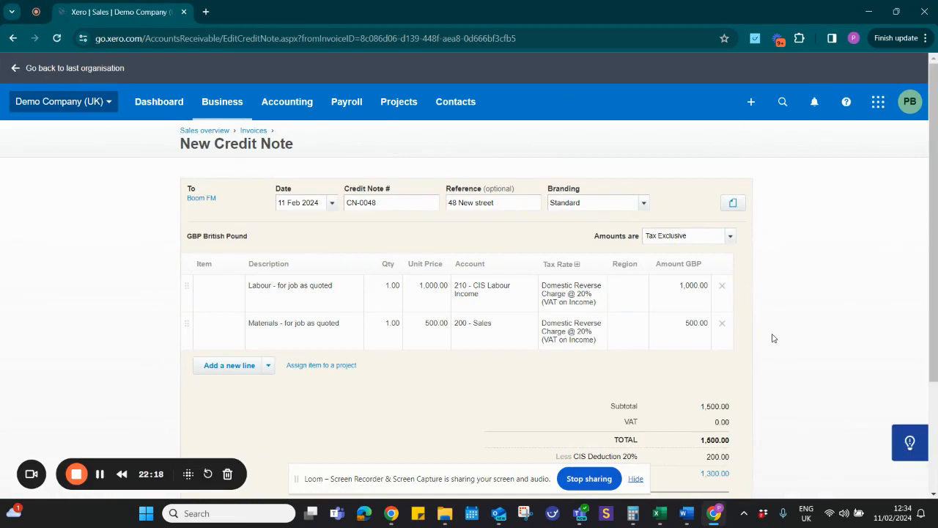
scroll(762, 357, down, 1)
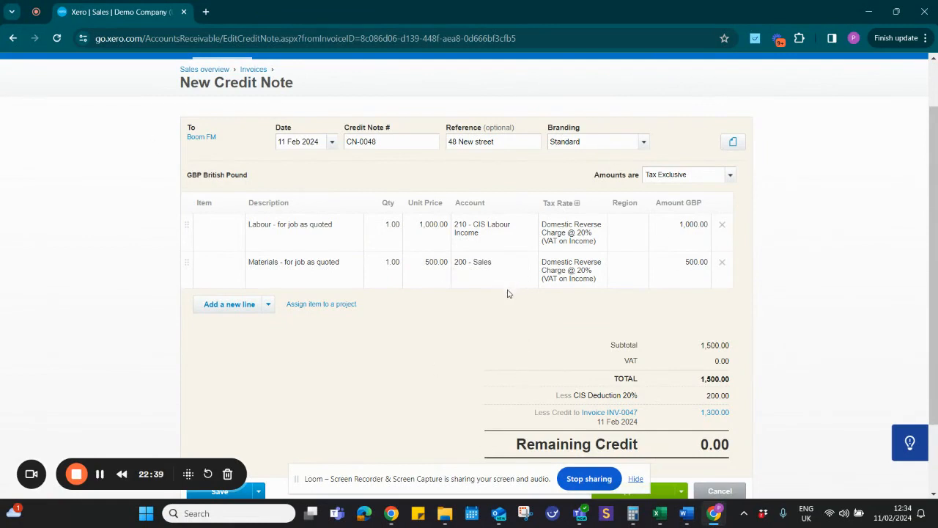
Delete the Labour line, set the Materials unit price to 250.00, and approve CN-0048.
click(722, 227)
click(447, 235)
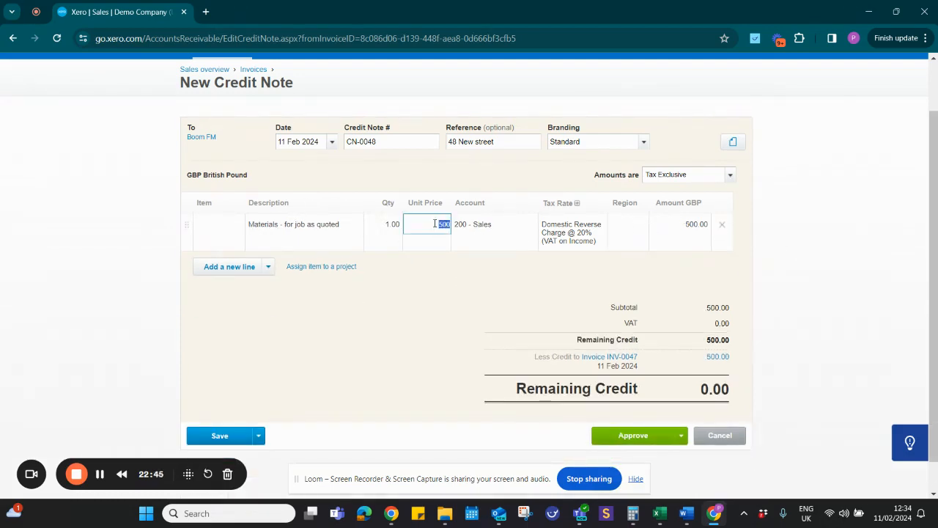
text(250.00)
key(Tab)
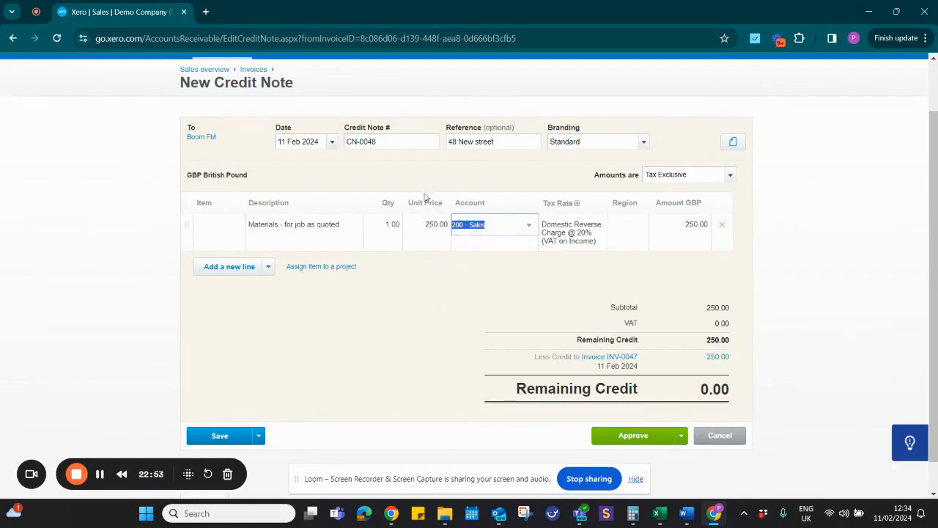
click(420, 296)
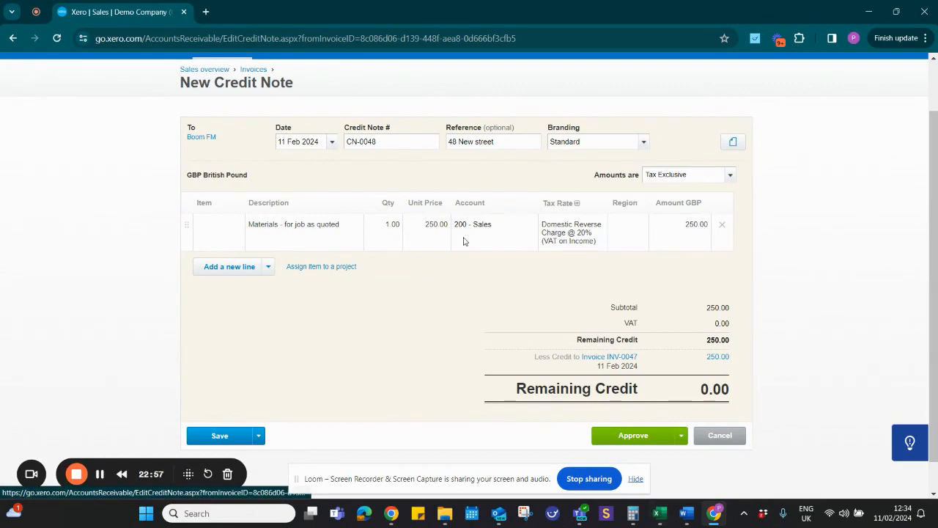
click(639, 440)
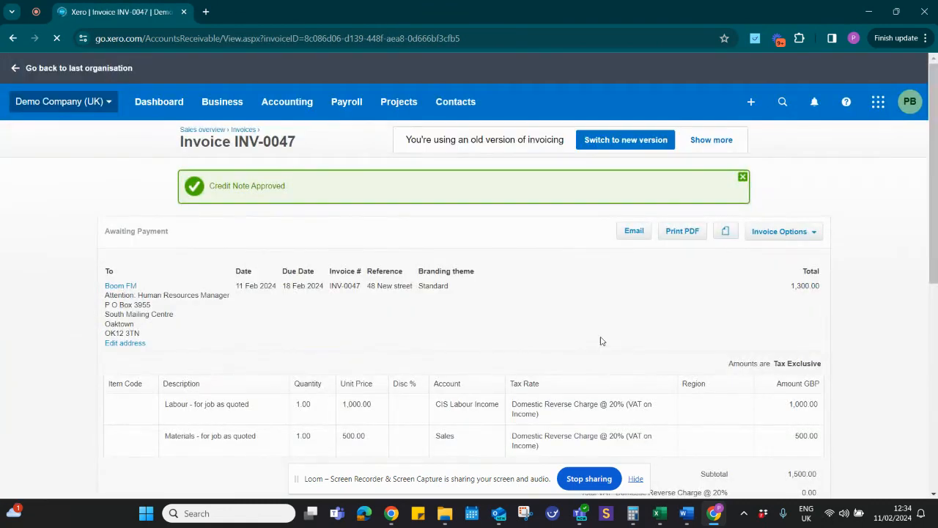
Open CN-0048 from INV-0047's totals and bring up the Send Credit Note form.
scroll(601, 340, down, 2)
scroll(602, 340, down, 1)
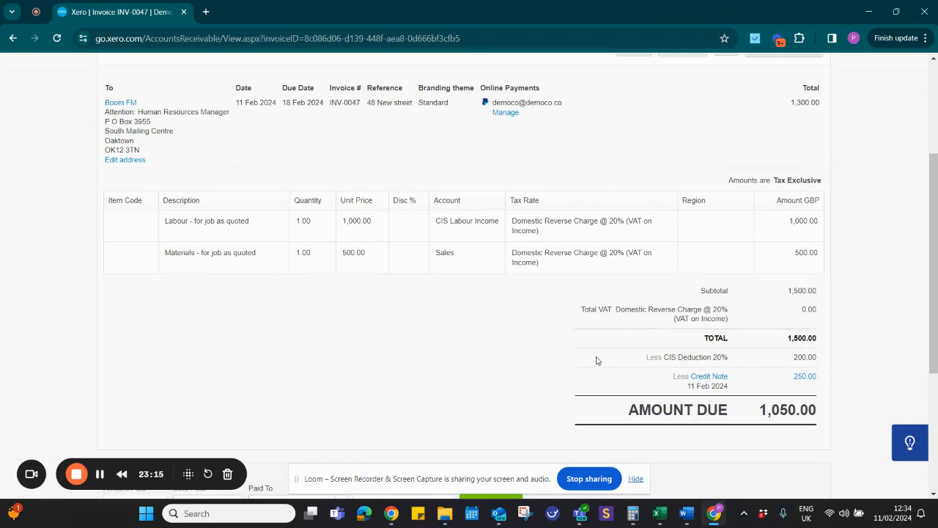
scroll(597, 360, down, 1)
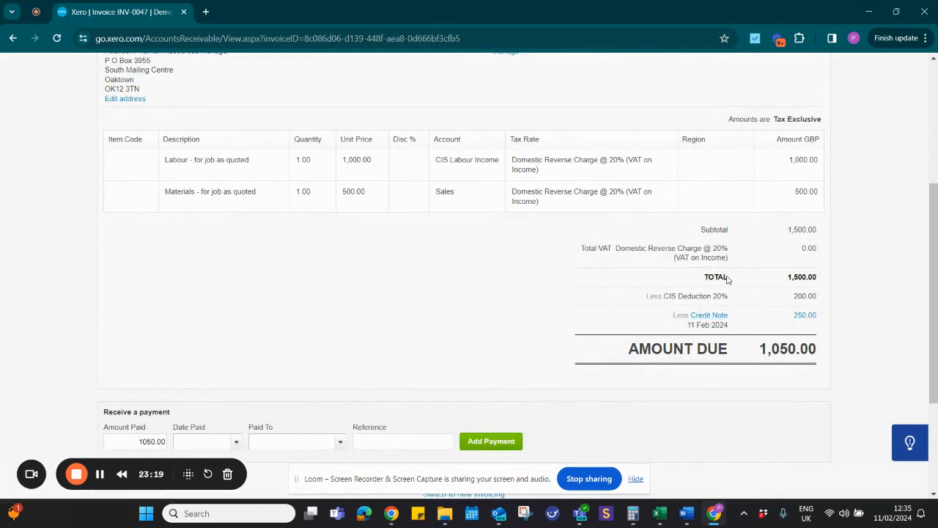
click(711, 319)
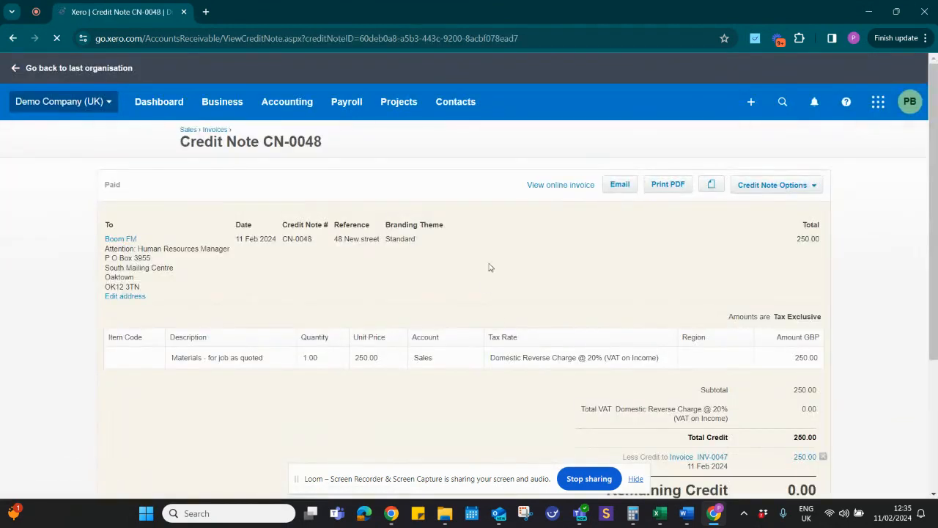
click(623, 184)
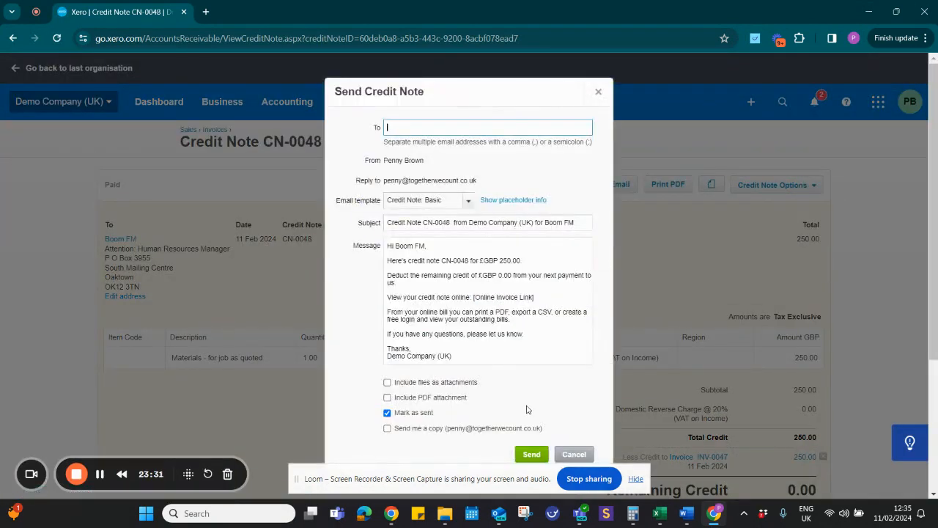
Dismiss the CN-0048 email form unsent and open the Business menu.
click(598, 95)
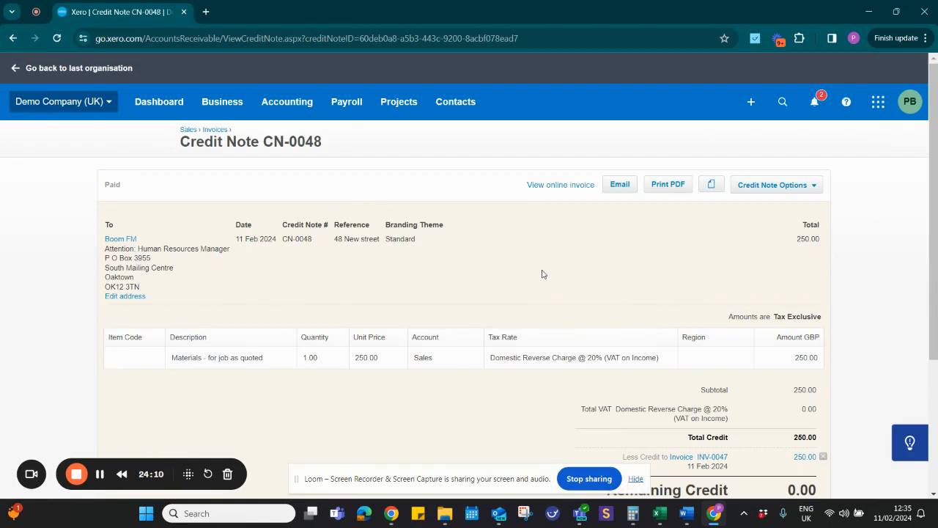
click(223, 109)
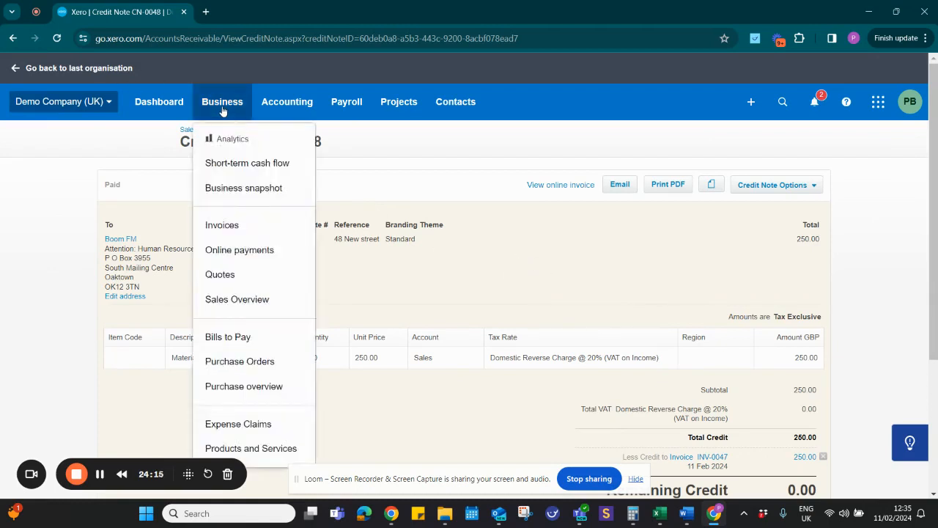
Go to Business > Invoices and scroll through the 50-item invoice list.
click(242, 230)
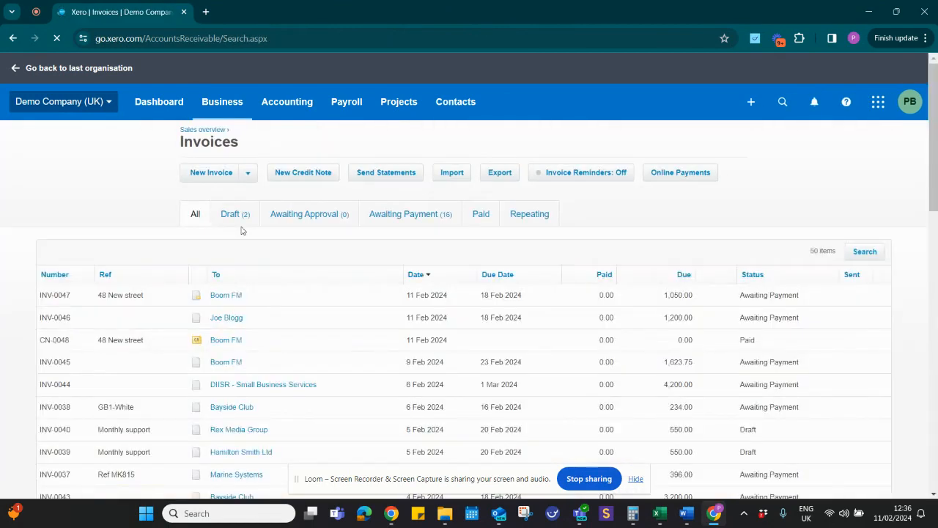
scroll(242, 231, down, 1)
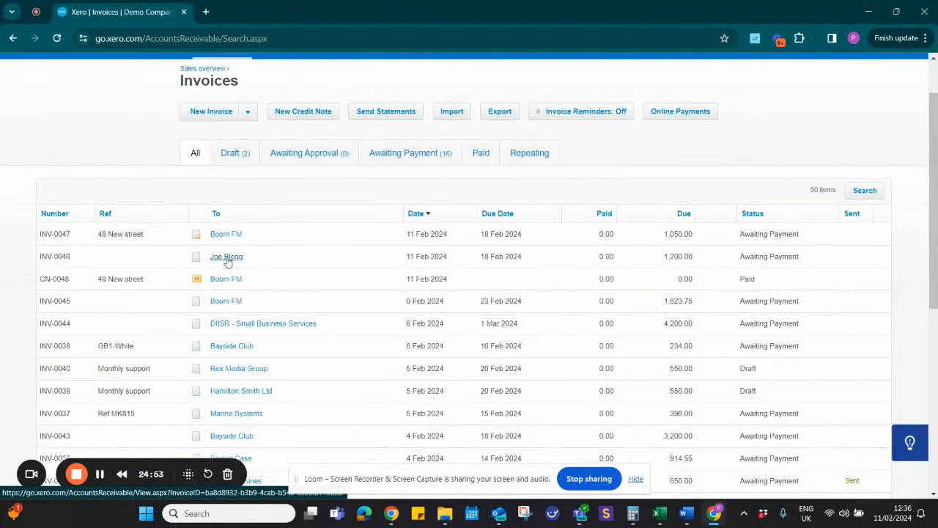
Open invoice INV-0046 from the list and show its Invoice Options.
click(228, 262)
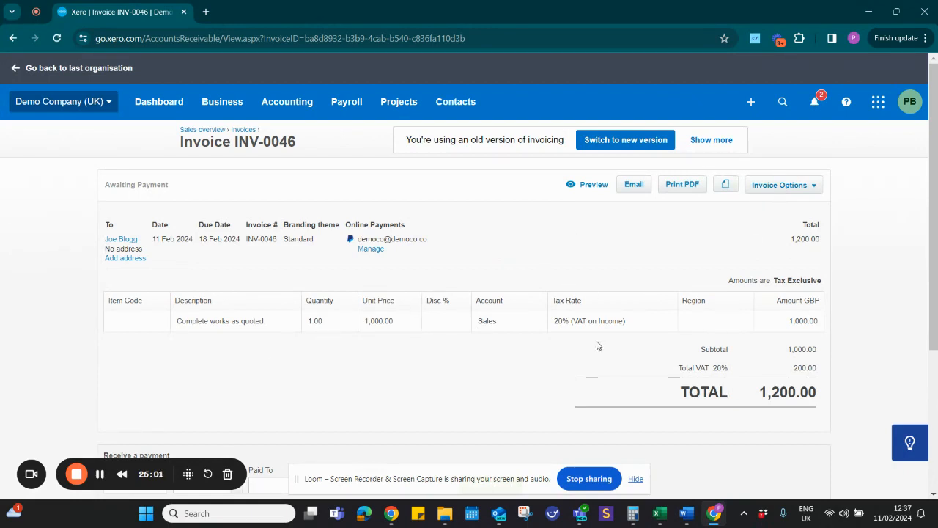
click(769, 192)
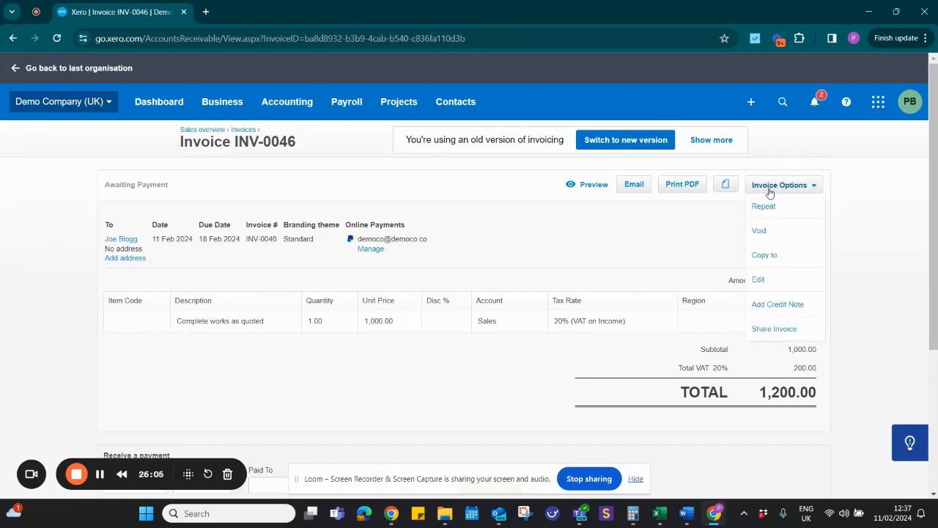
Edit INV-0046 and set its reference to '48 New street'.
click(774, 282)
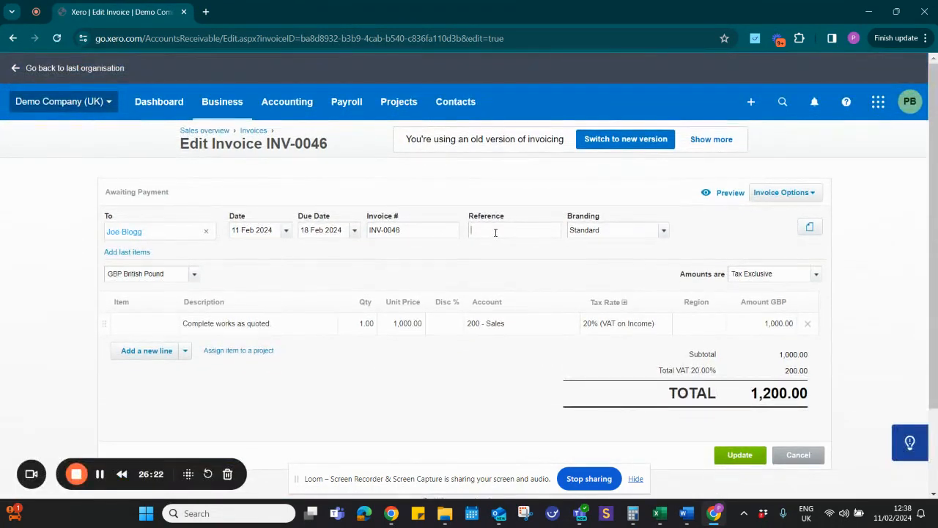
click(494, 232)
text(48 Newstreet)
click(495, 231)
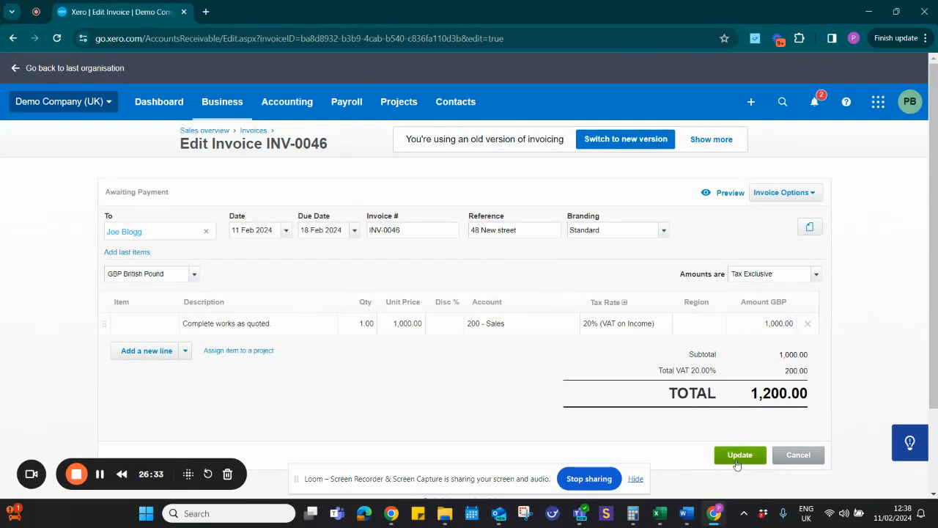
Add a Materials line at 500.00 and update the invoice to 1,800.00 total.
click(149, 351)
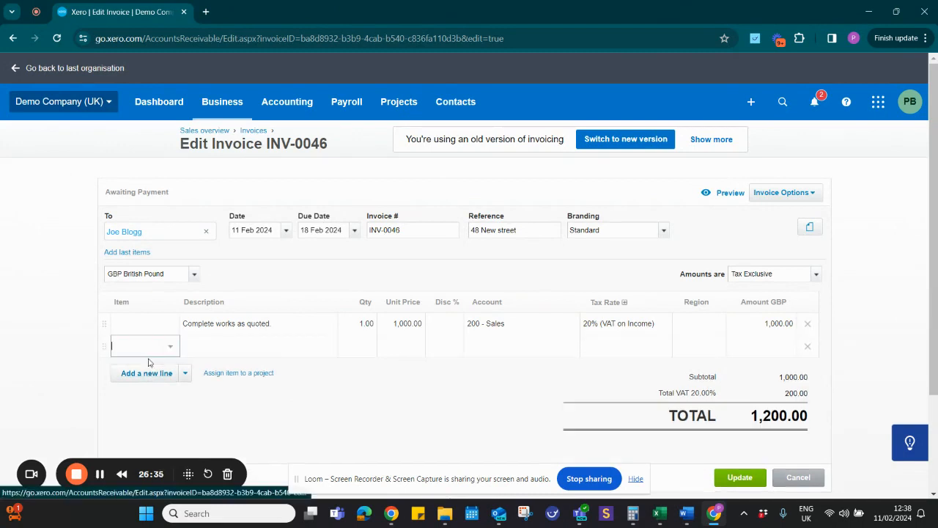
click(170, 346)
click(241, 349)
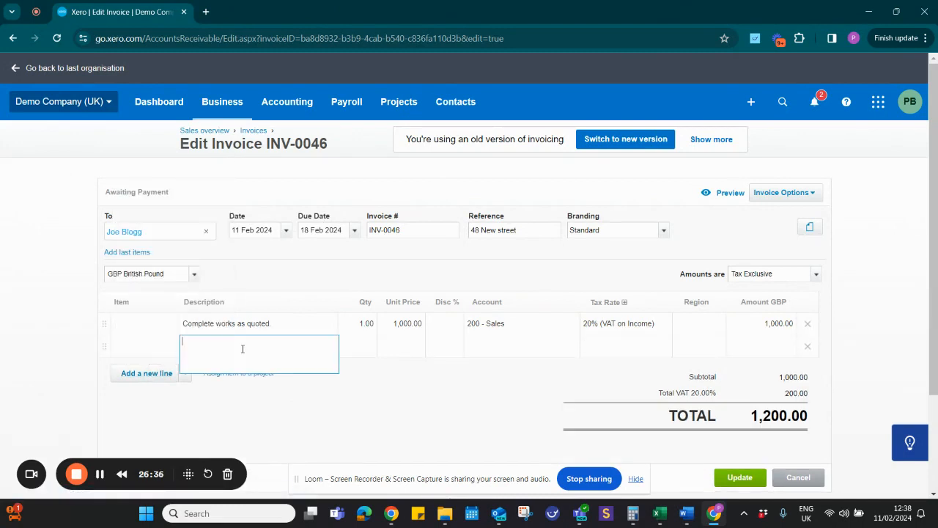
text(Materials)
key(Tab)
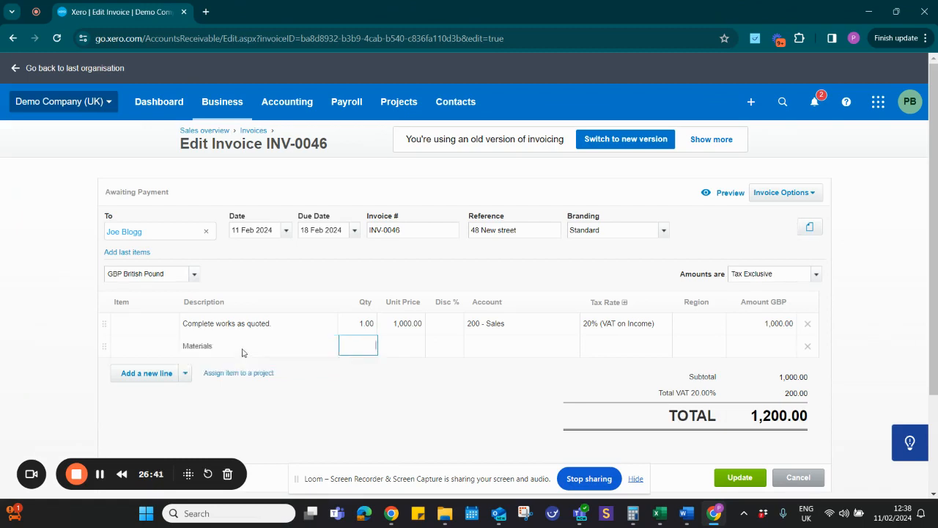
key(Tab)
text(500.00)
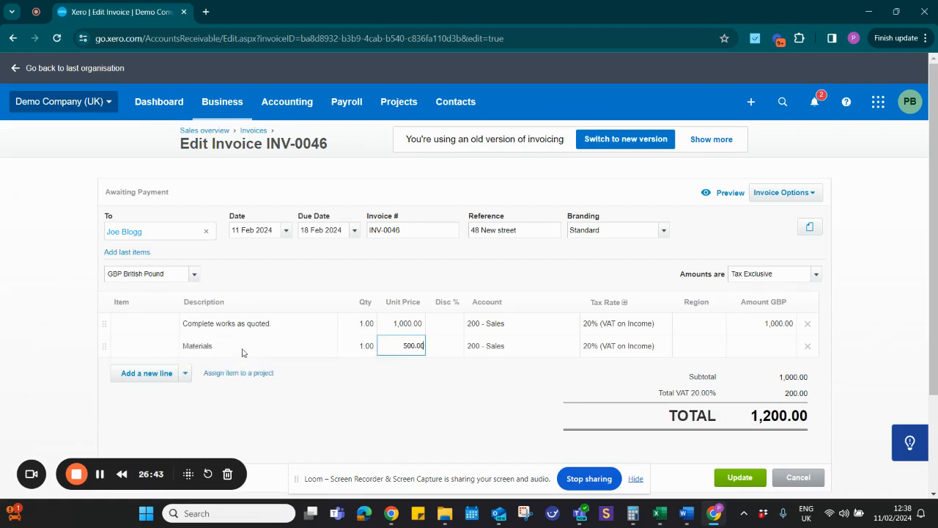
key(Tab)
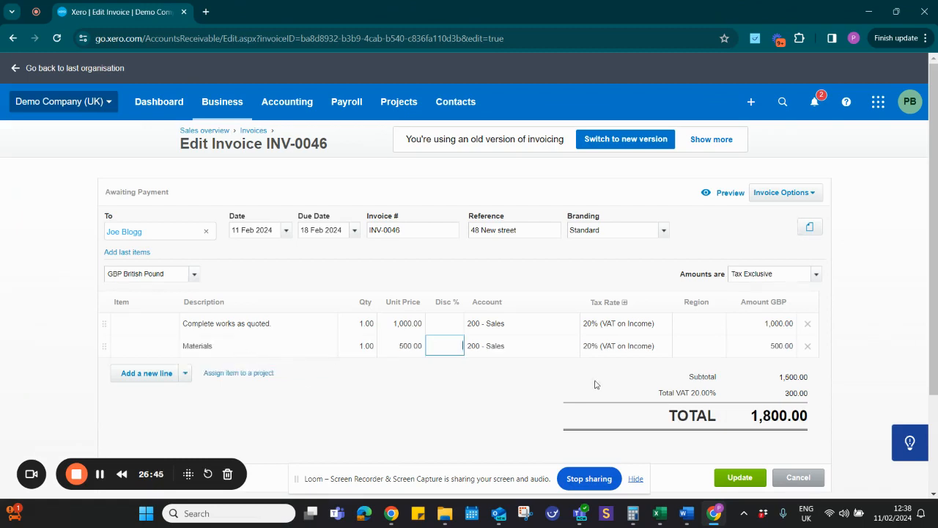
scroll(529, 385, down, 1)
scroll(530, 385, down, 1)
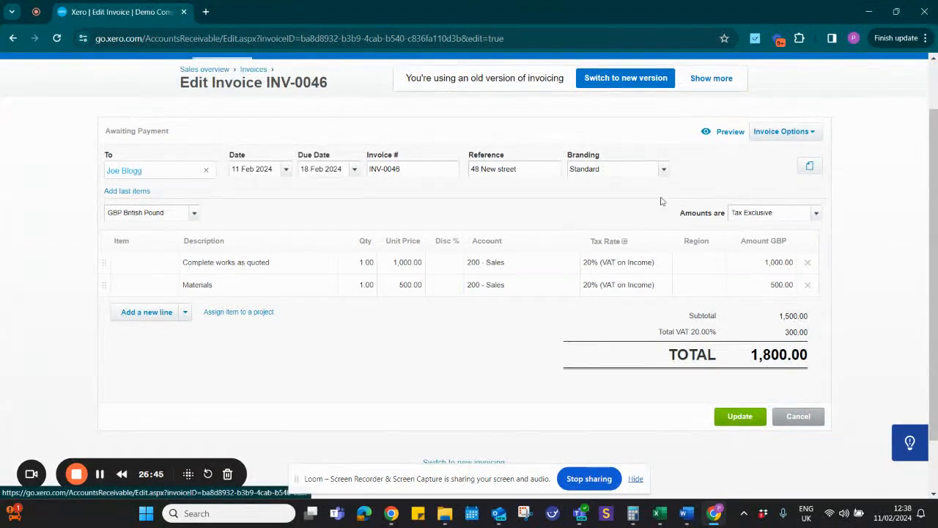
click(741, 418)
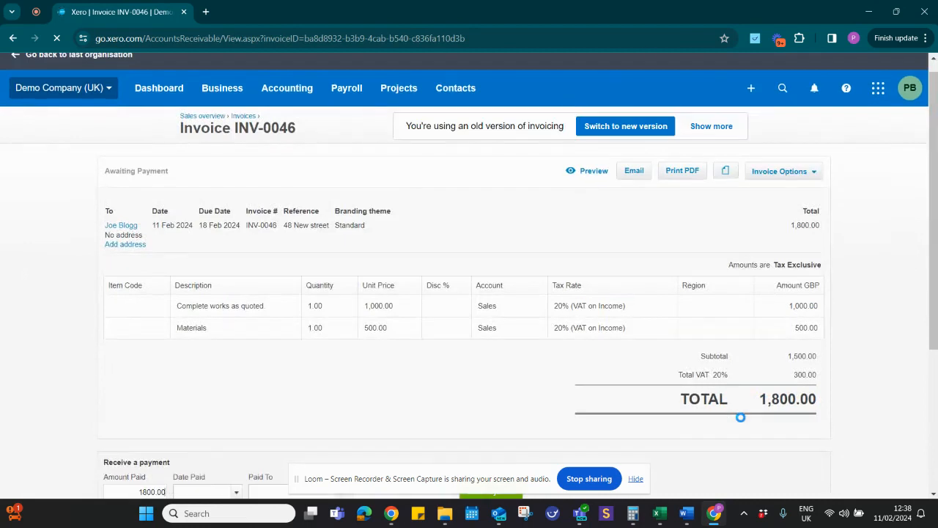
click(634, 175)
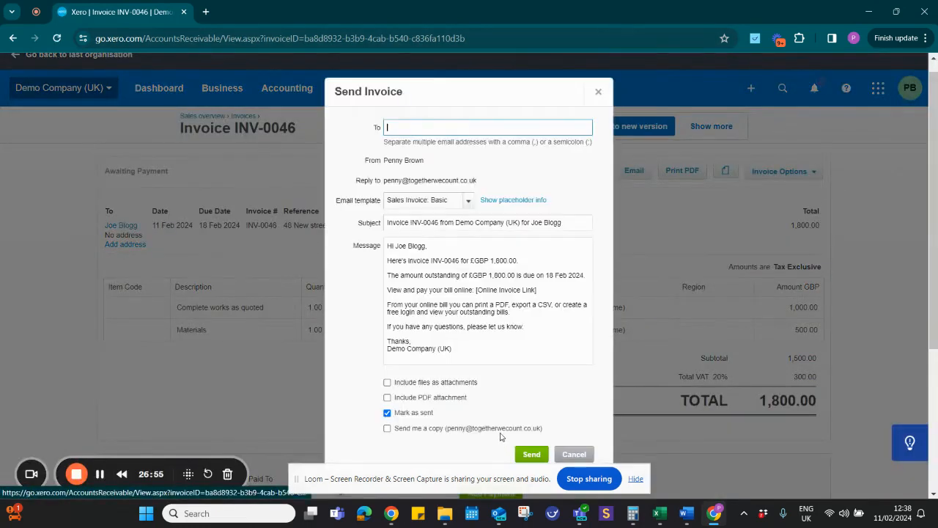
click(596, 93)
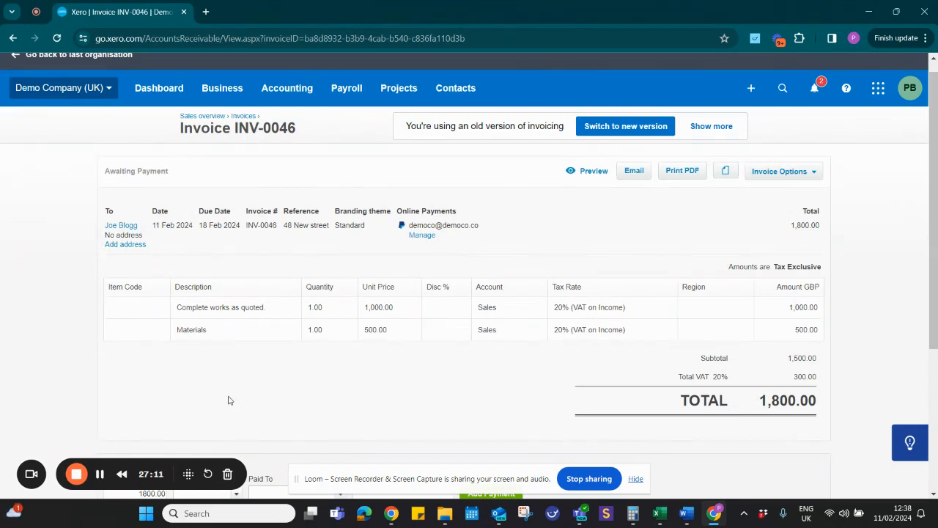
Void INV-0046 through Invoice Options > Void and confirm with OK.
click(774, 173)
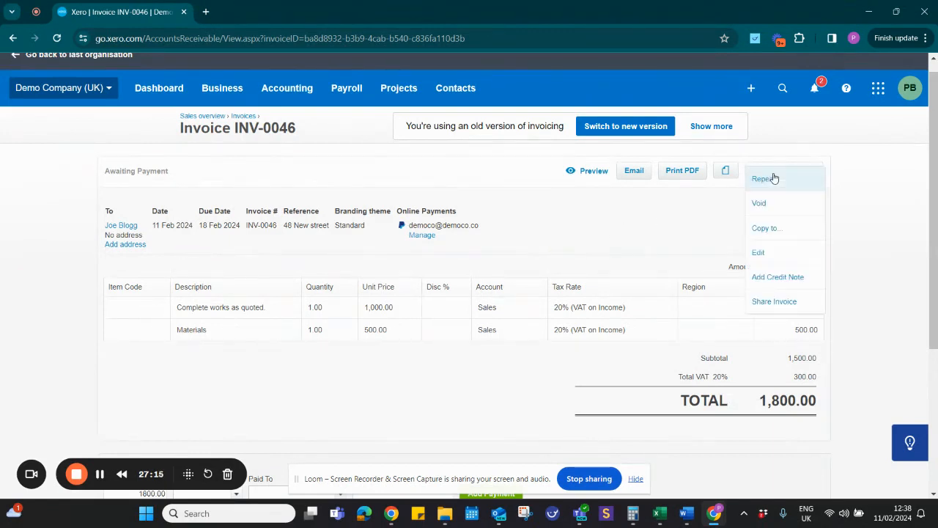
click(775, 205)
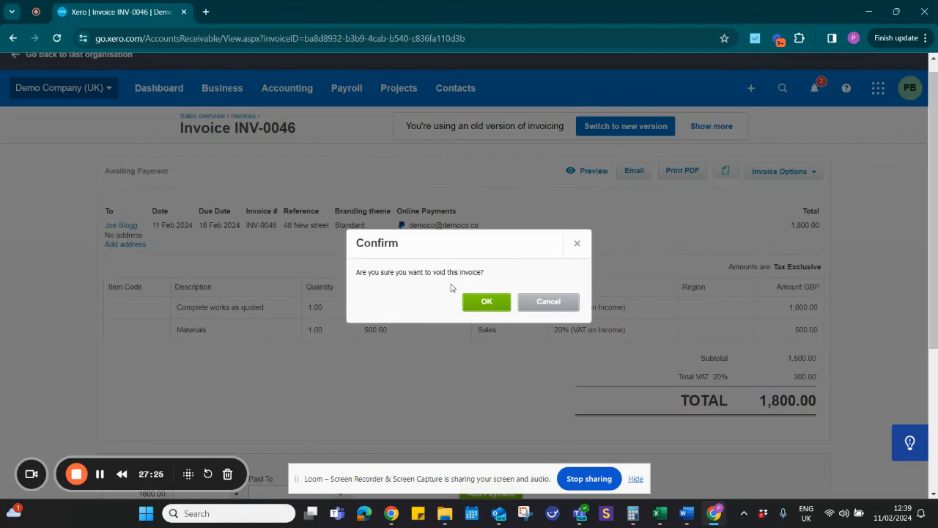
click(498, 305)
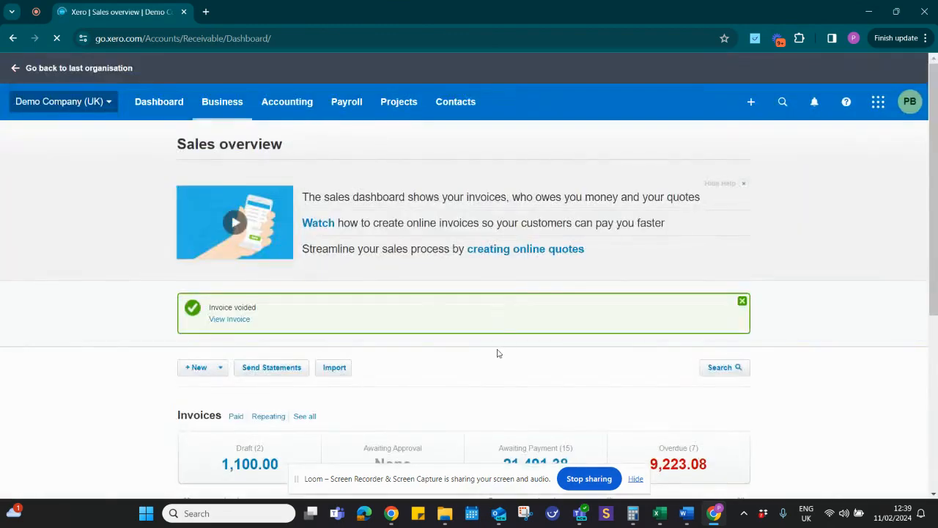
scroll(514, 349, down, 2)
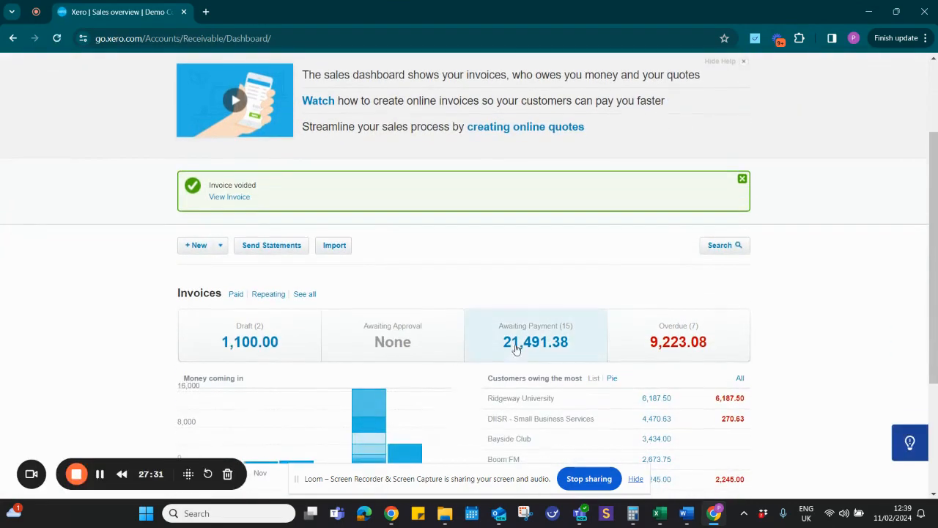
scroll(515, 349, down, 3)
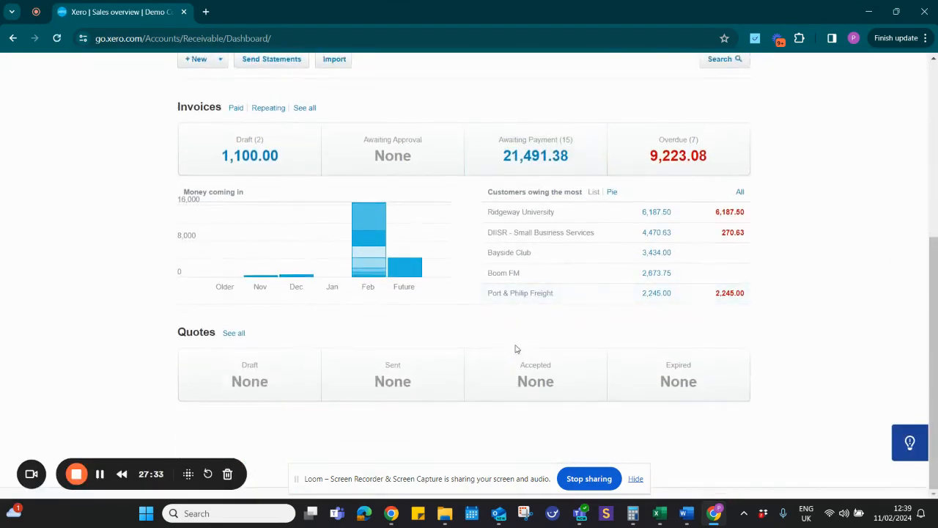
scroll(515, 348, up, 5)
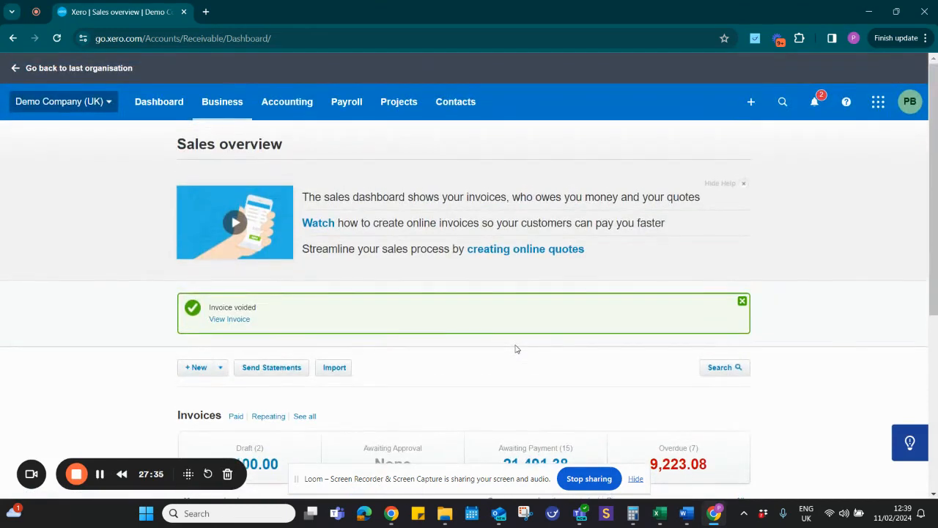
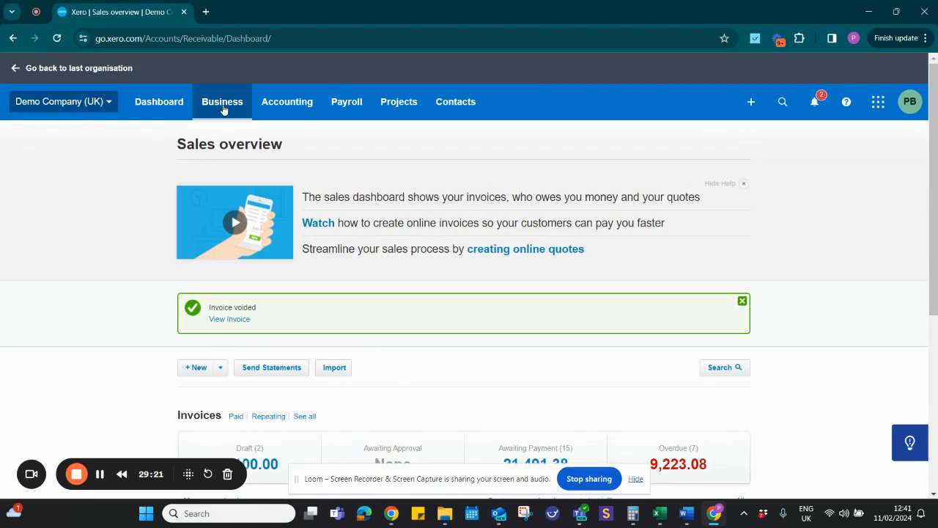
Open the Invoices list from the Business menu, then go to the Send Statements page.
click(222, 106)
click(235, 225)
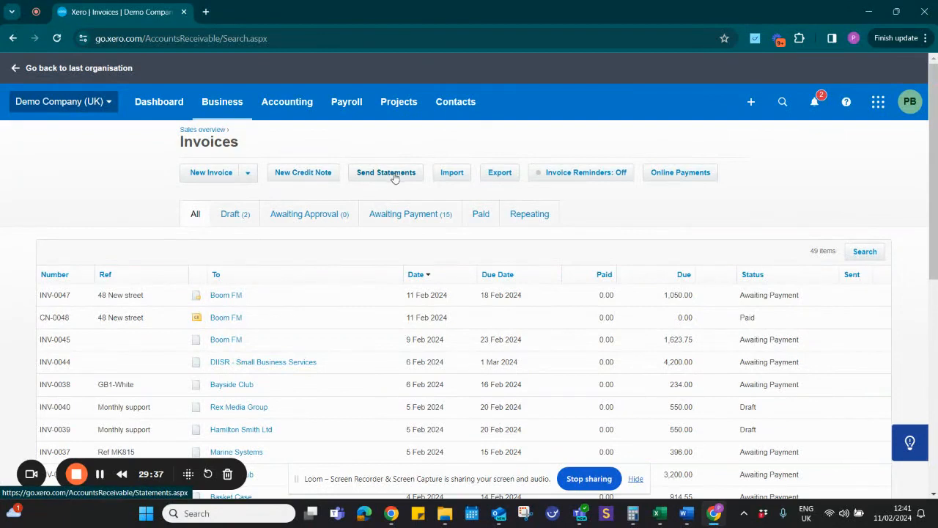
click(228, 111)
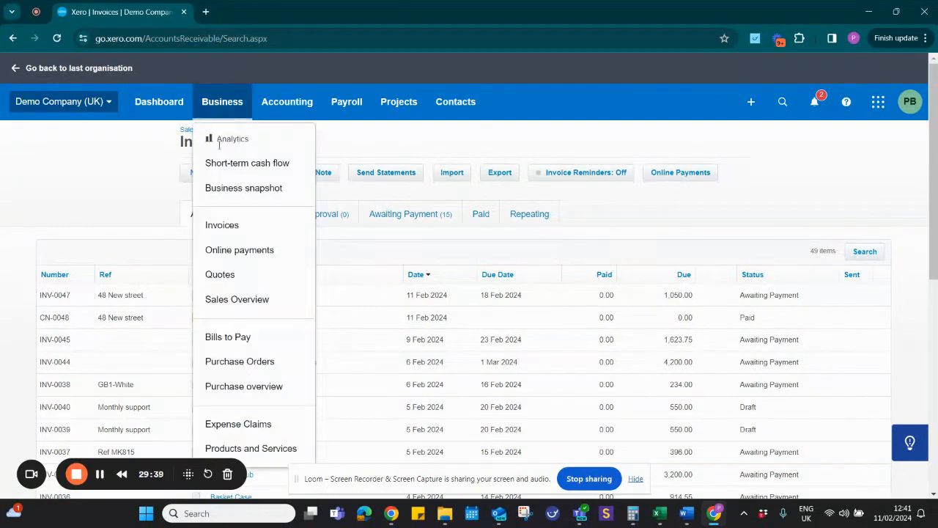
click(223, 224)
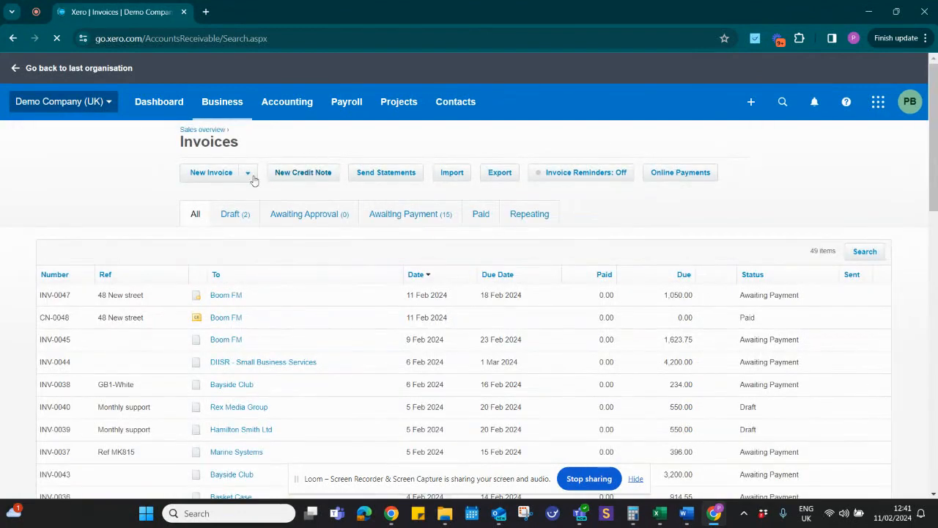
click(381, 178)
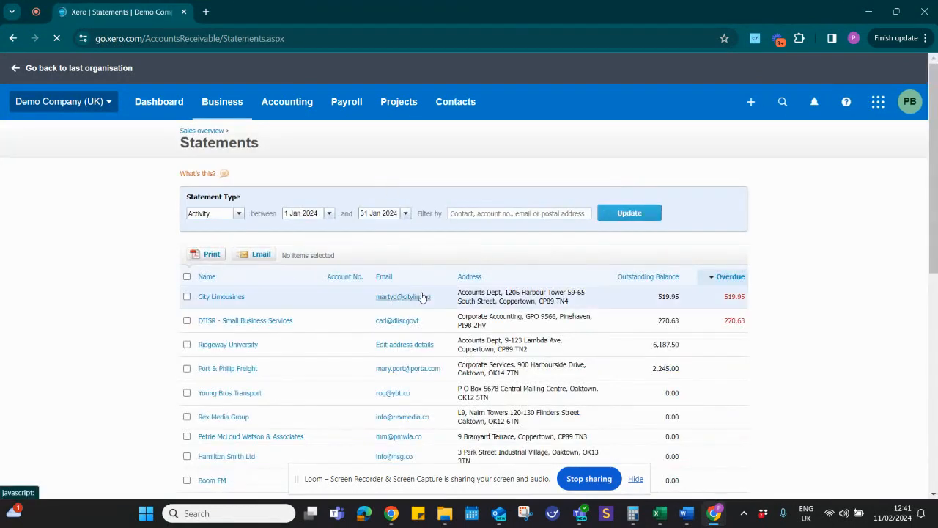
Start emailing statements to City Limousines and DIISR, then cancel and deselect both rows.
scroll(422, 296, down, 1)
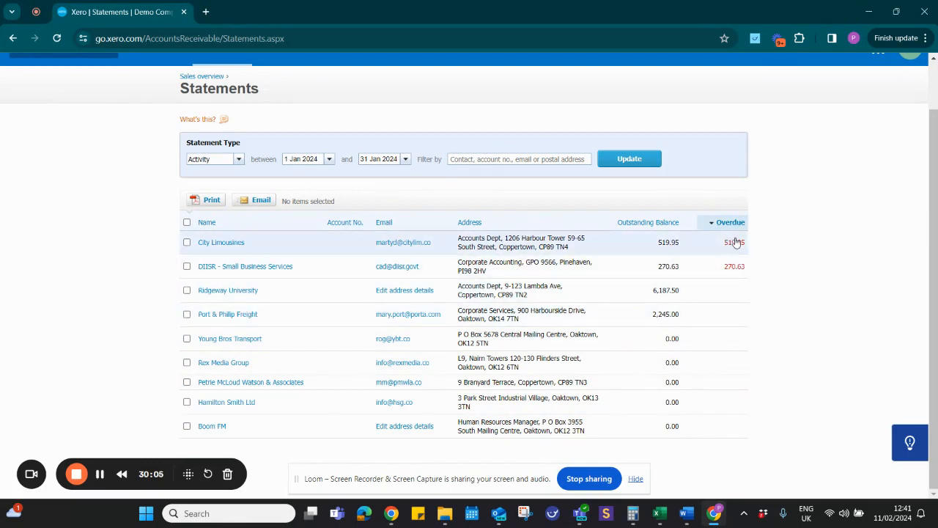
click(187, 242)
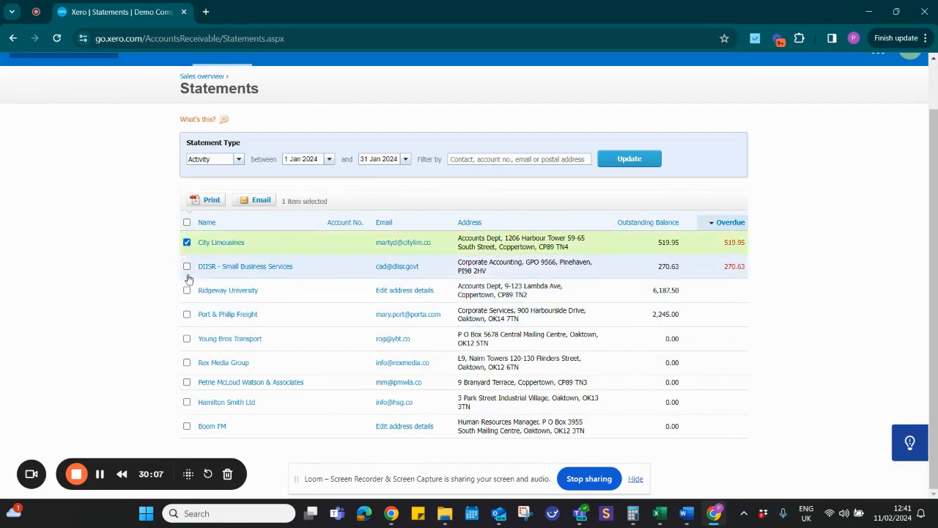
click(186, 267)
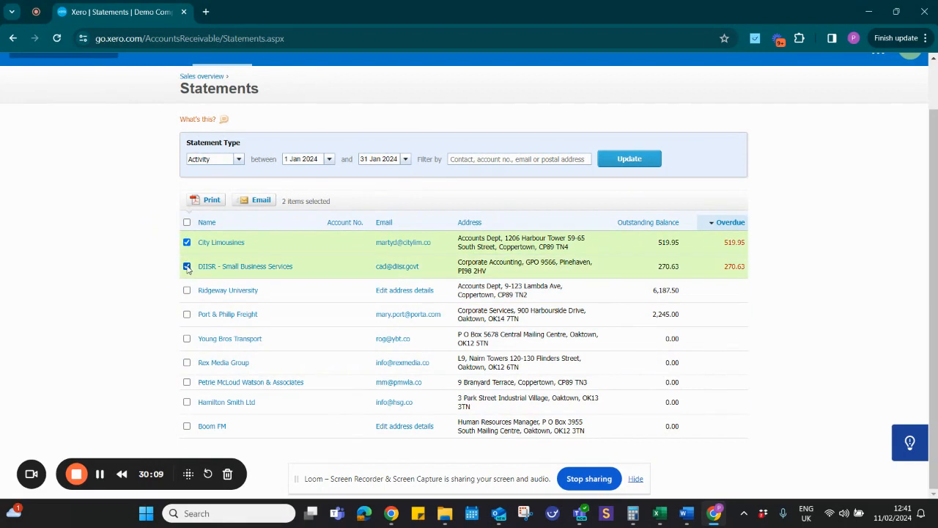
click(260, 202)
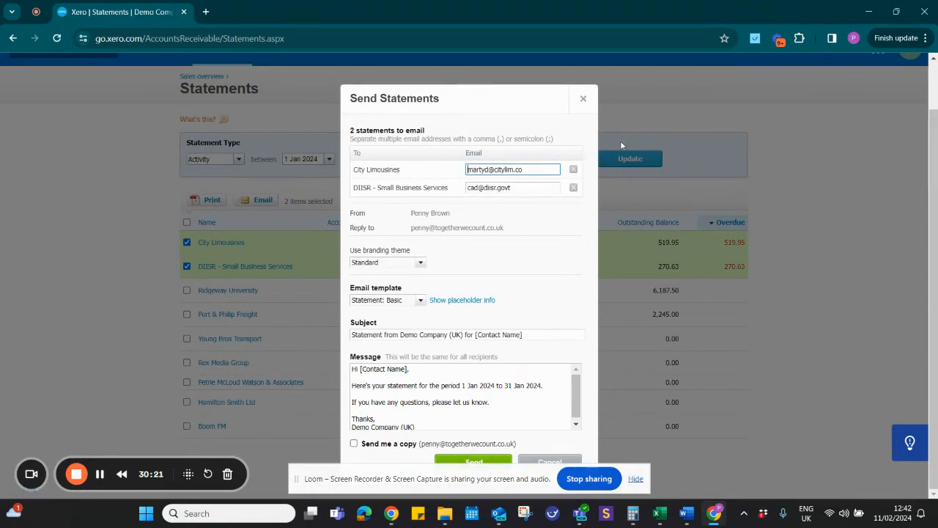
click(583, 99)
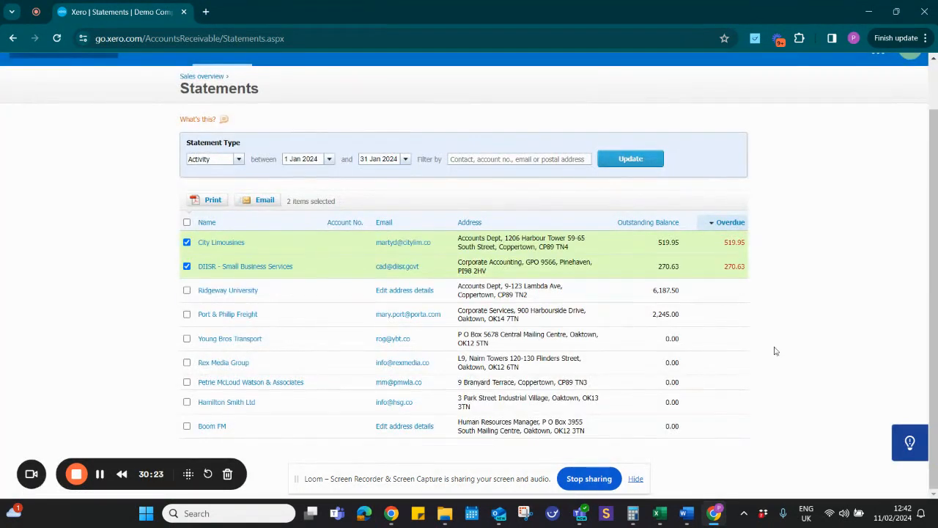
click(187, 242)
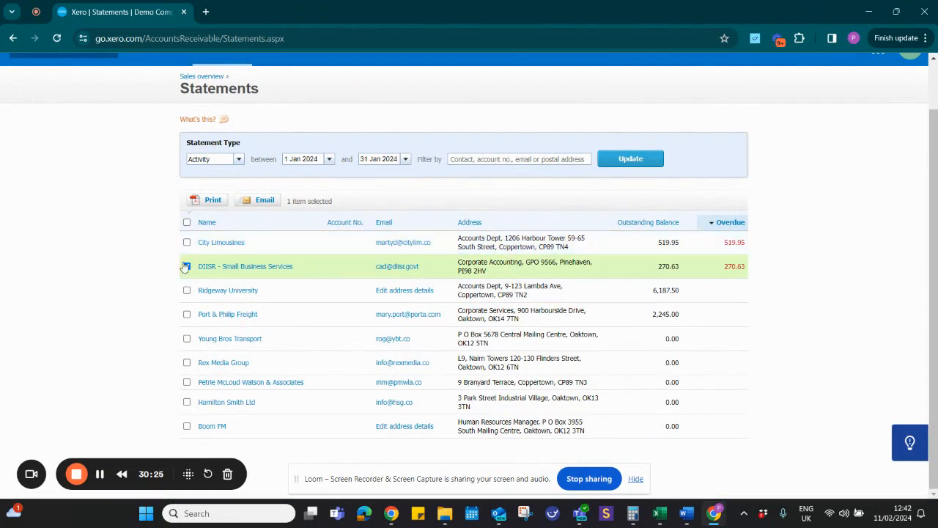
click(186, 267)
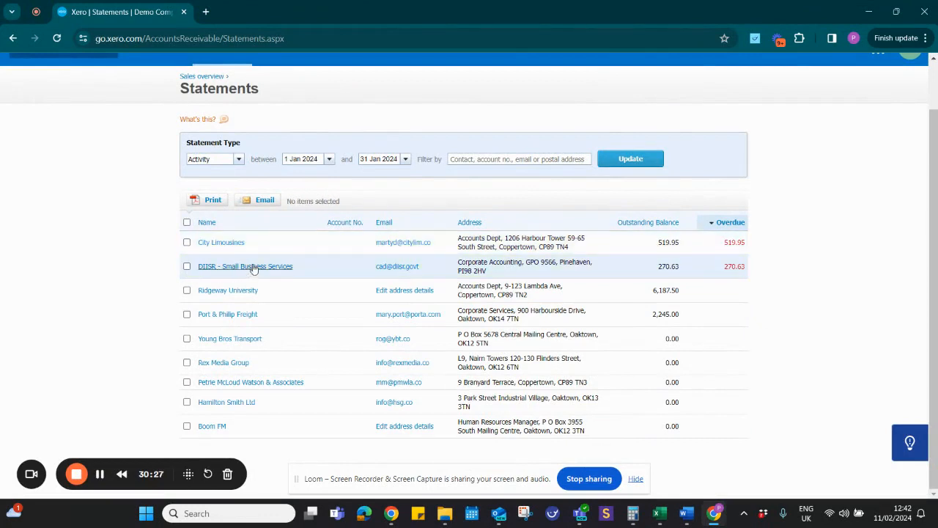
Select City Limousines and set the Statement Type to Outstanding.
click(187, 243)
click(211, 199)
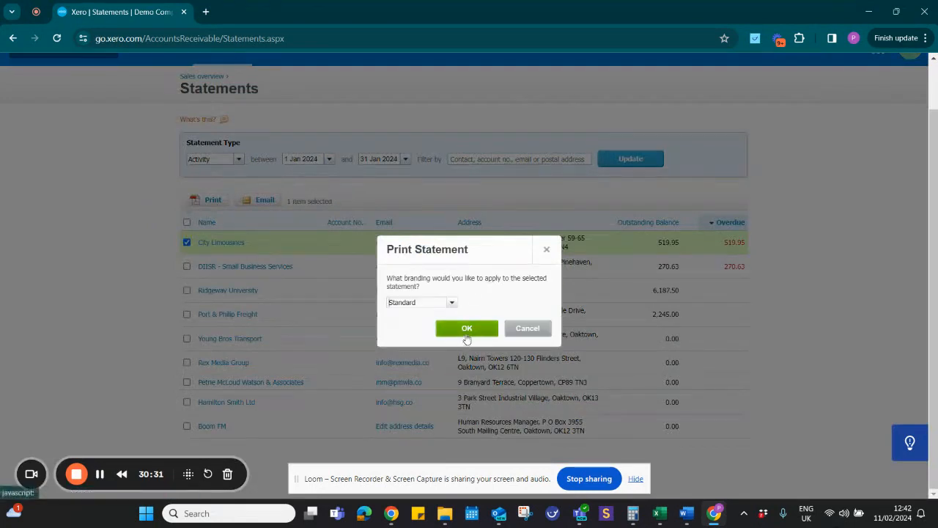
click(521, 328)
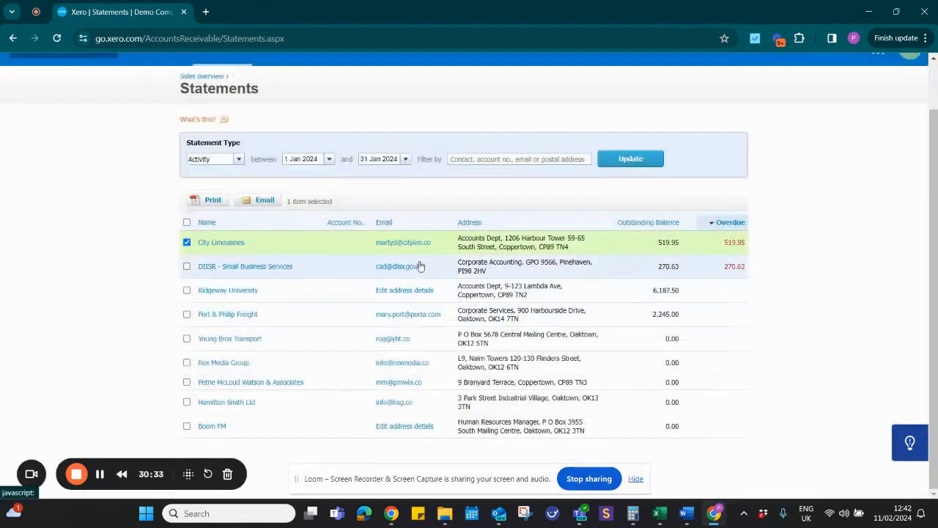
click(238, 159)
click(217, 184)
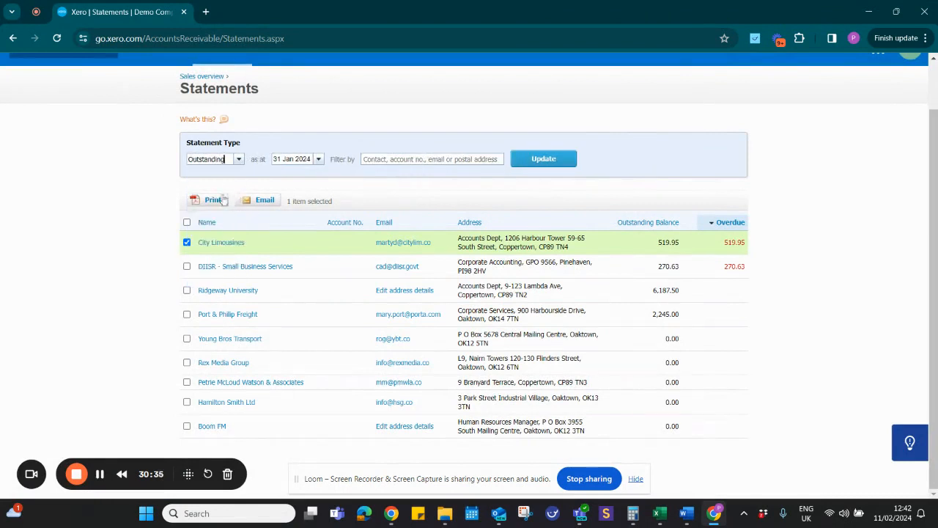
click(237, 159)
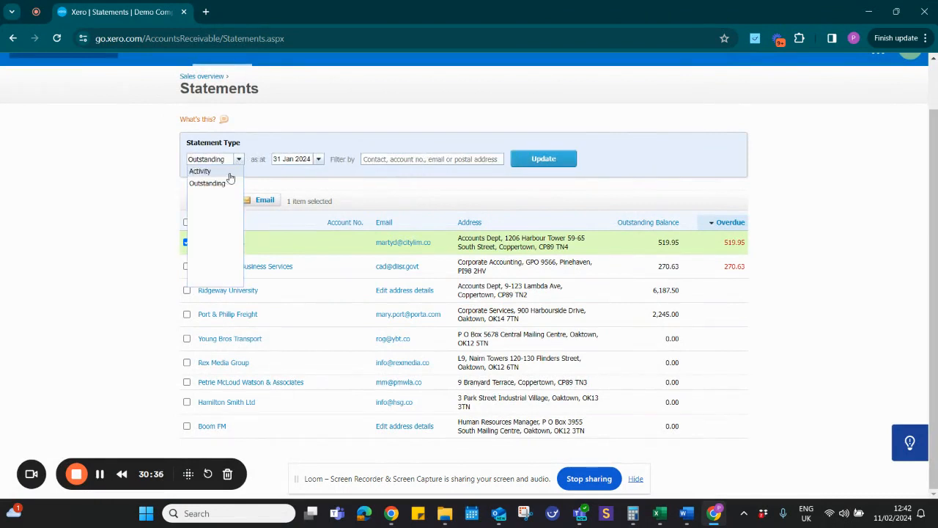
click(209, 183)
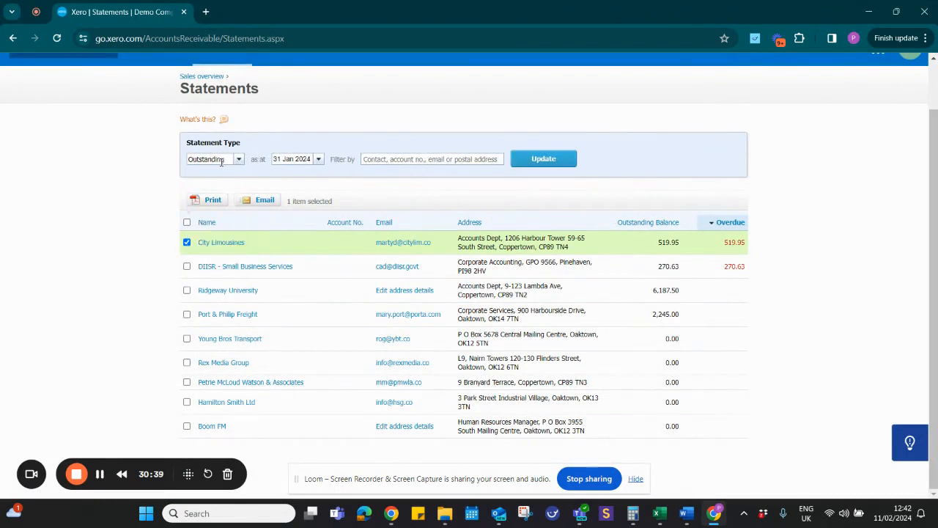
Print the outstanding statement with Standard branding and open the downloaded PDF.
click(214, 201)
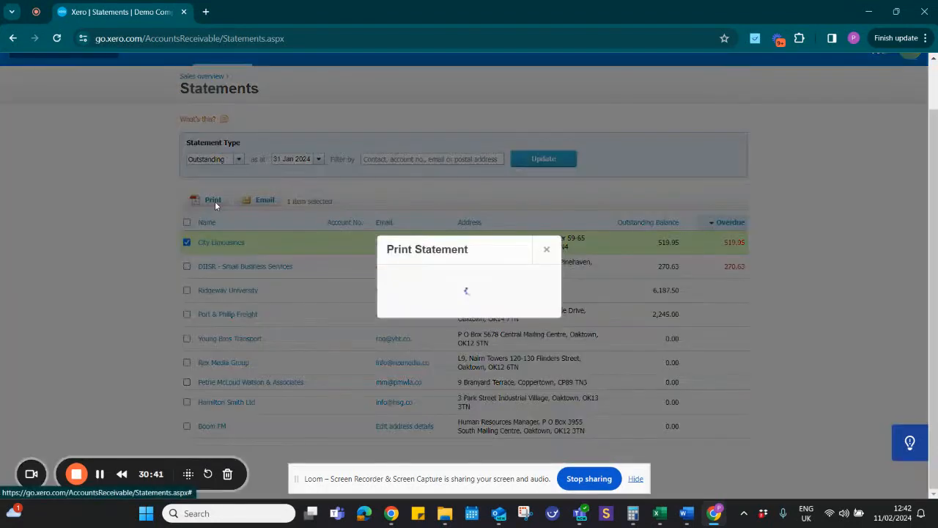
click(466, 333)
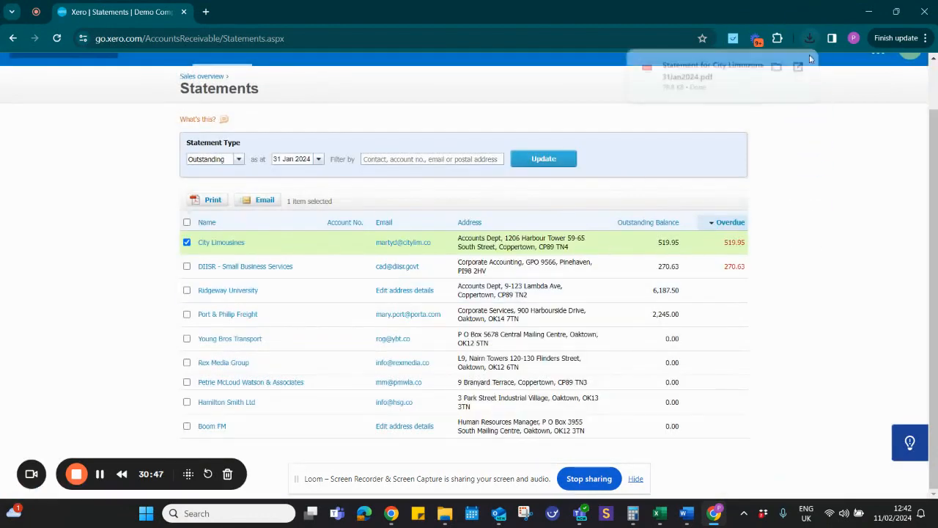
click(693, 74)
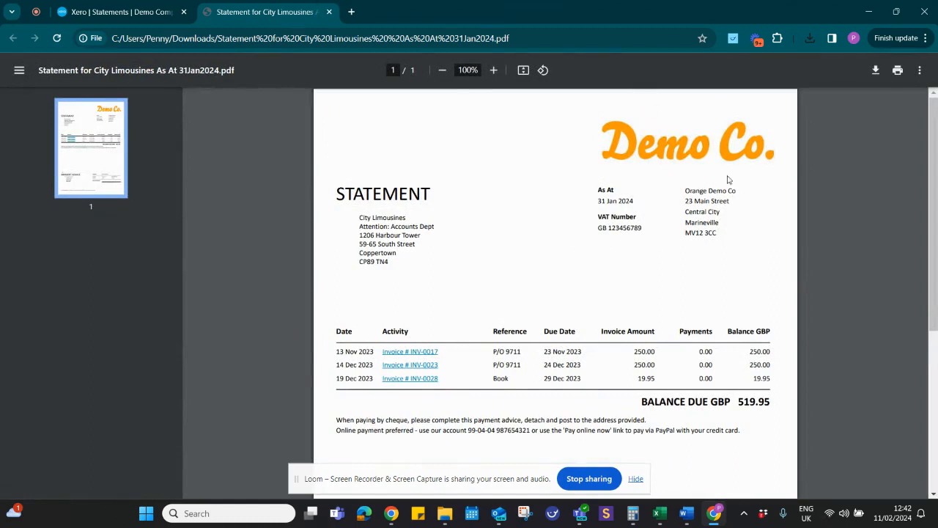
Review City Limousines' GBP 519.95 statement PDF, then close it to return to Xero.
scroll(671, 269, down, 2)
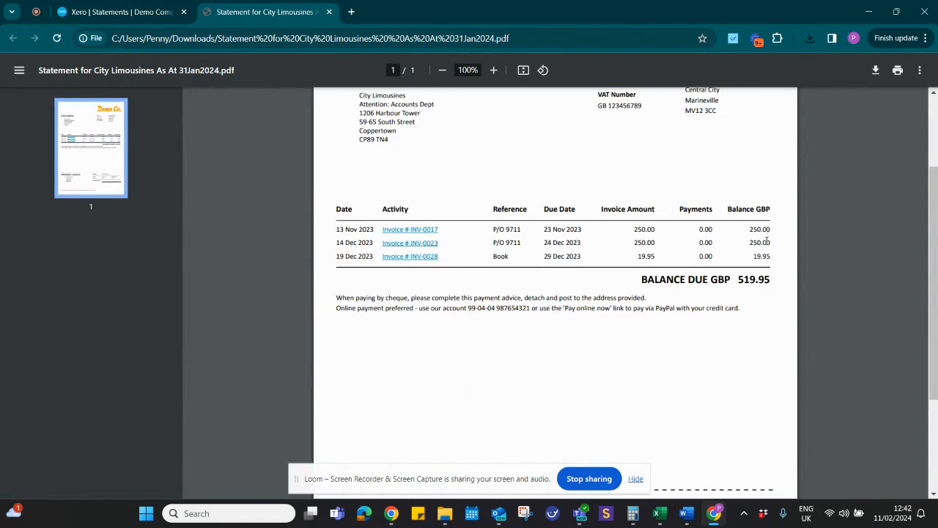
scroll(680, 362, up, 2)
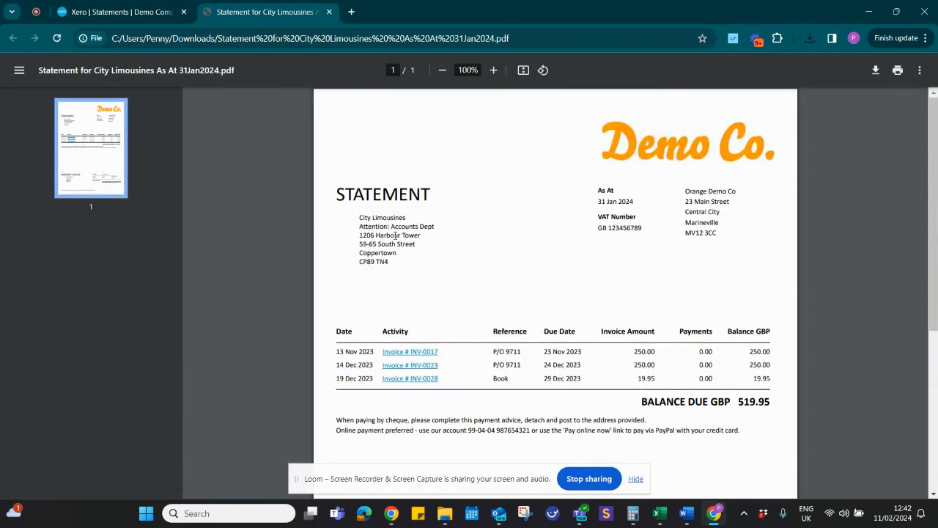
click(329, 11)
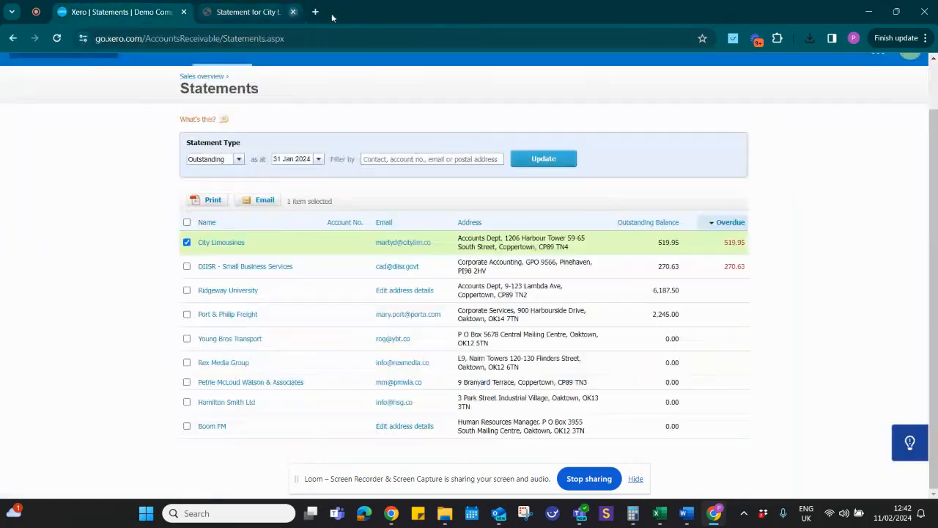
Deselect City Limousines, go to Business > Invoices, and start New Invoice INV-0049.
click(188, 243)
scroll(258, 202, up, 1)
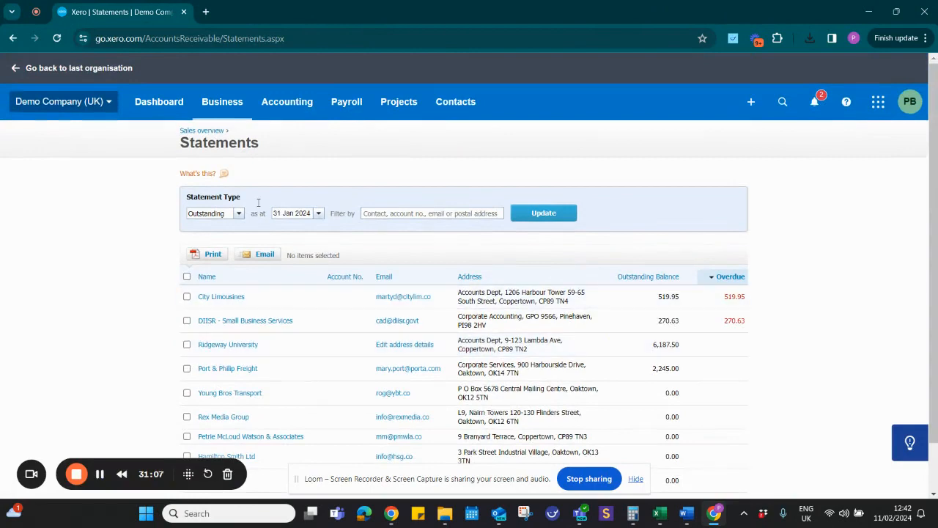
click(222, 101)
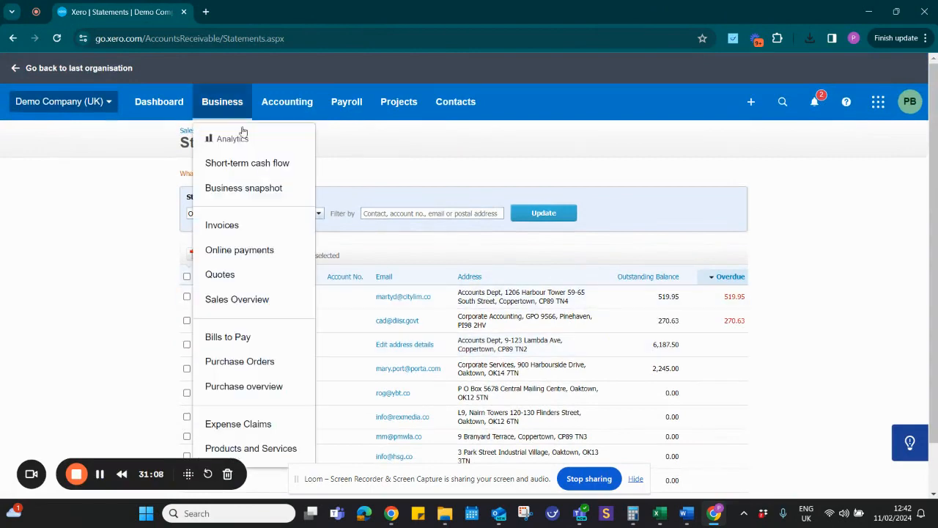
click(249, 232)
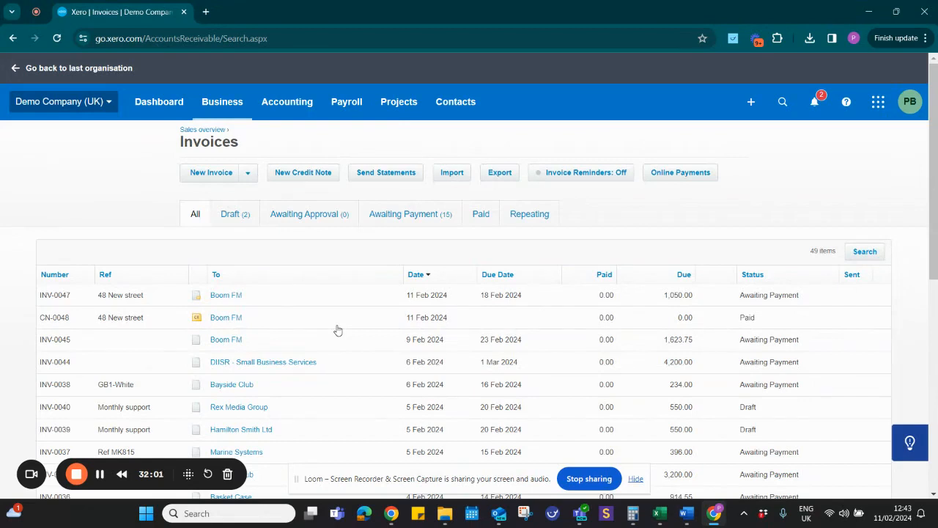
click(200, 178)
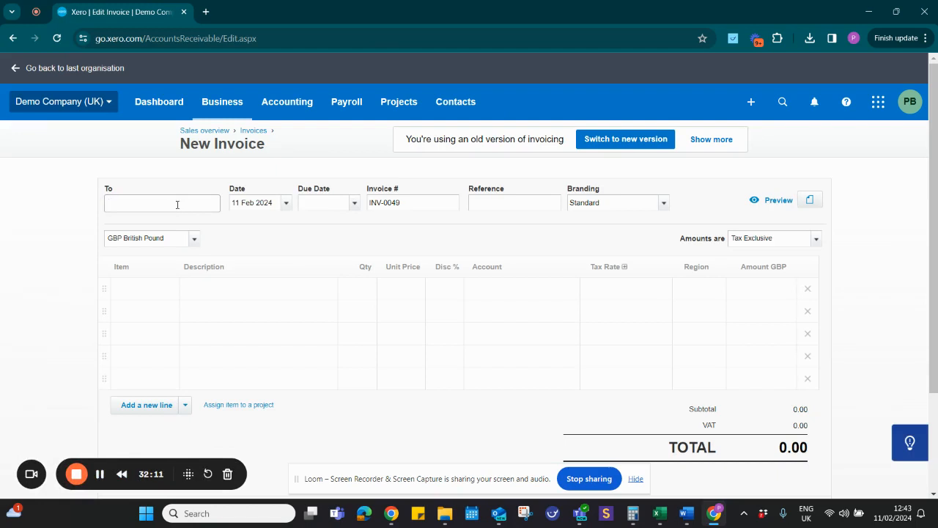
Address invoice INV-0049 to the existing customer contact found by name.
text(jee)
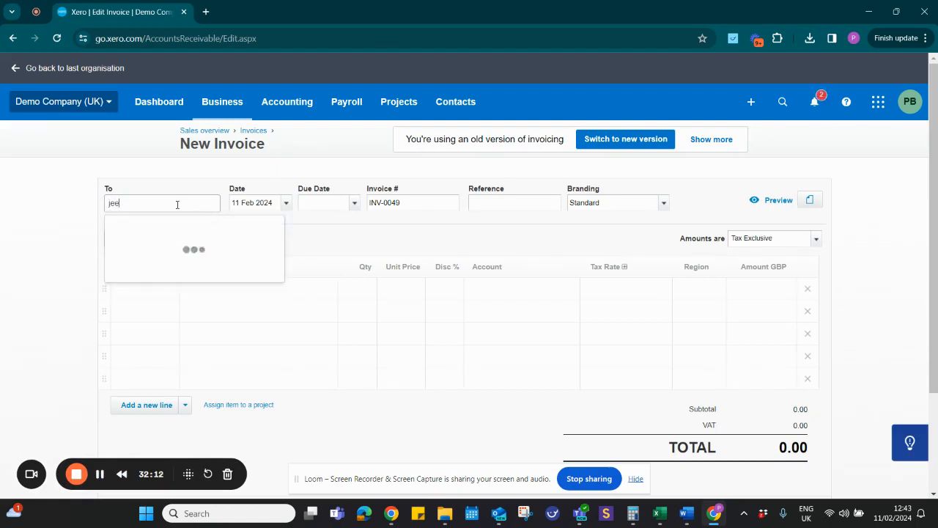
key(BackSpace)
key(BackSpace)
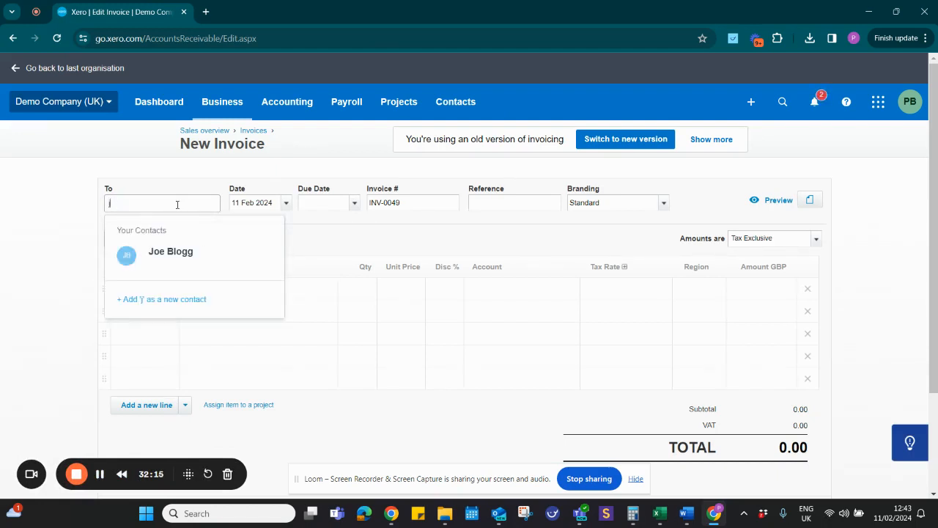
text(oe)
click(179, 258)
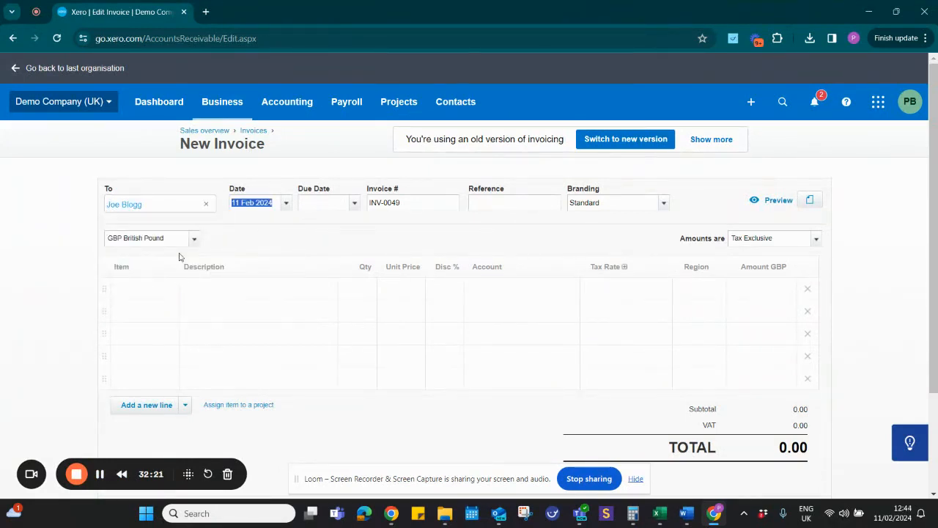
mouse_move(154, 206)
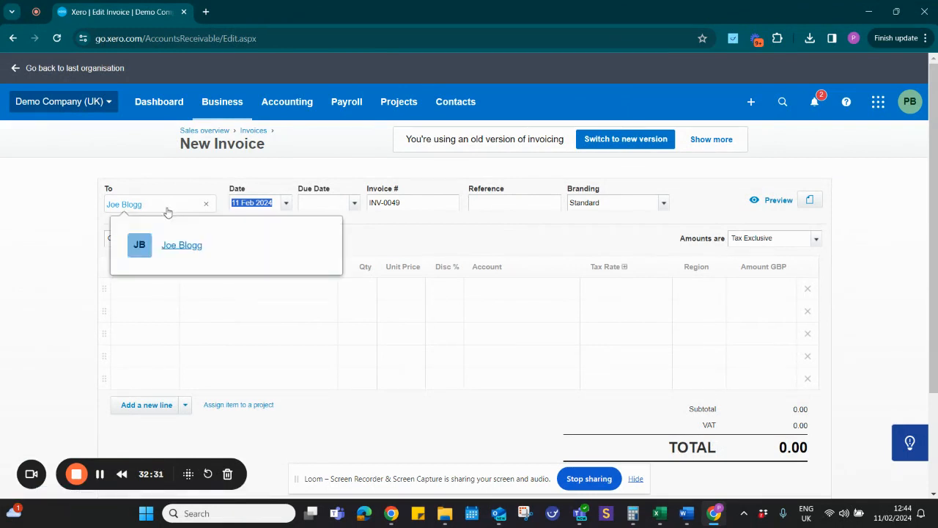
Show All Contacts, search for the customer's name, and open the matching contact record.
click(458, 106)
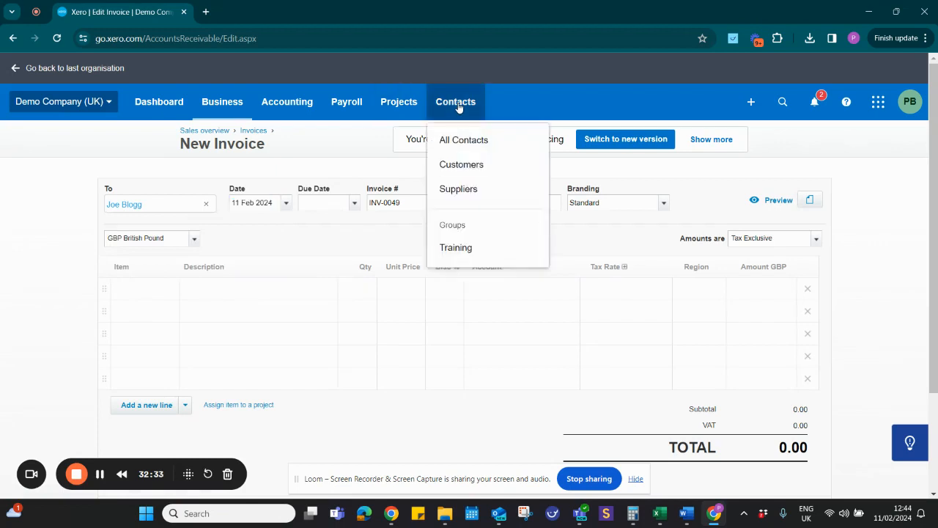
click(458, 142)
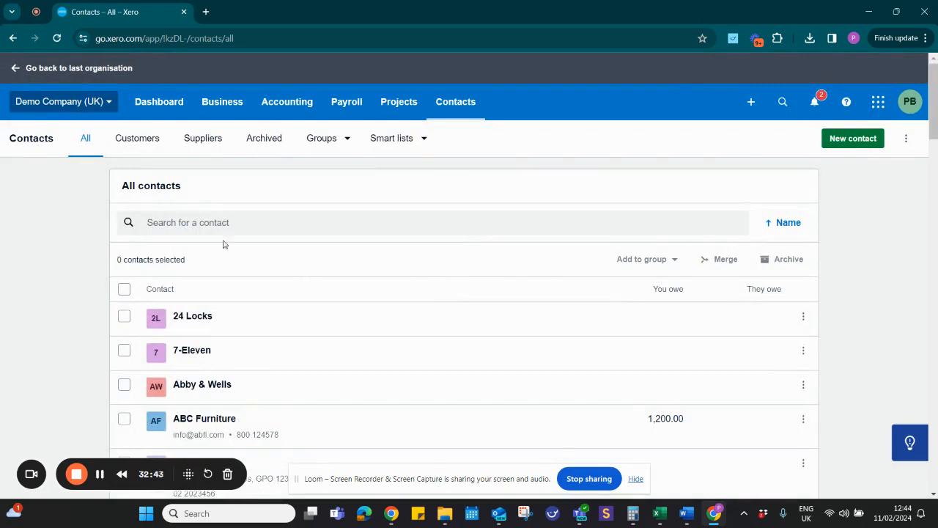
click(248, 222)
text(joe b)
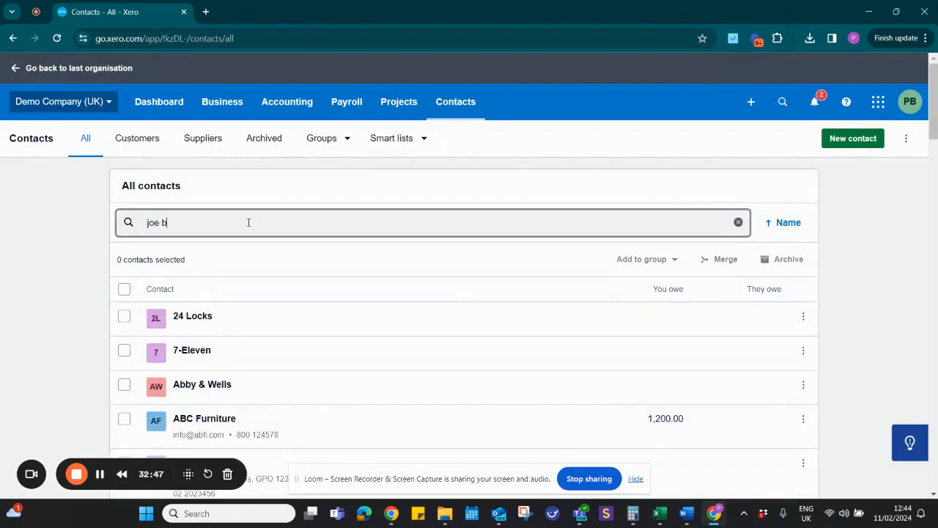
text(logg)
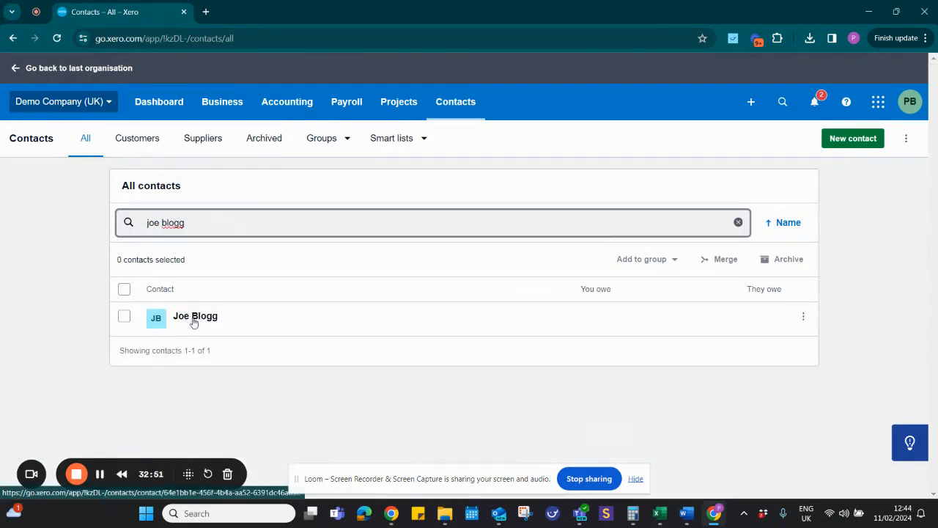
click(193, 320)
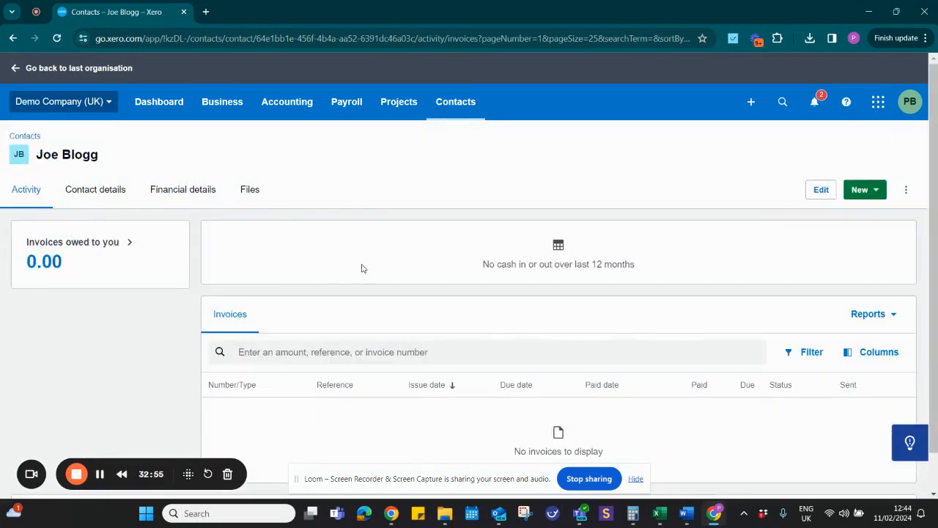
scroll(362, 268, down, 1)
scroll(360, 268, up, 1)
Put the customer contact into Edit mode and review its blank Contact details fields.
click(821, 192)
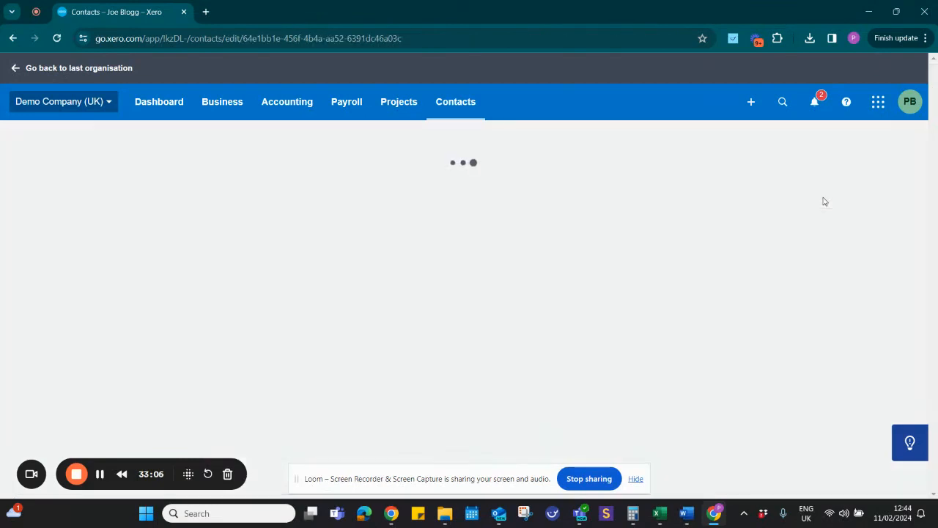
scroll(749, 269, down, 2)
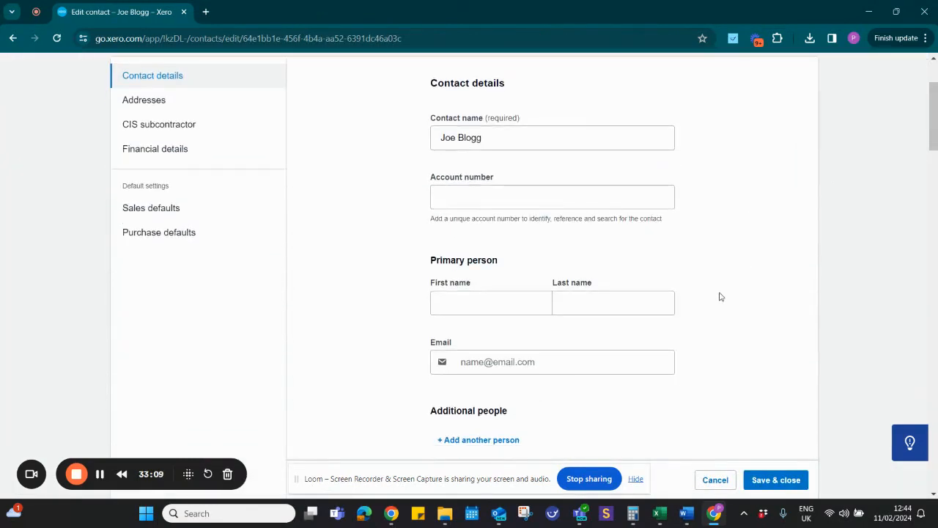
scroll(250, 203, up, 2)
scroll(251, 215, down, 2)
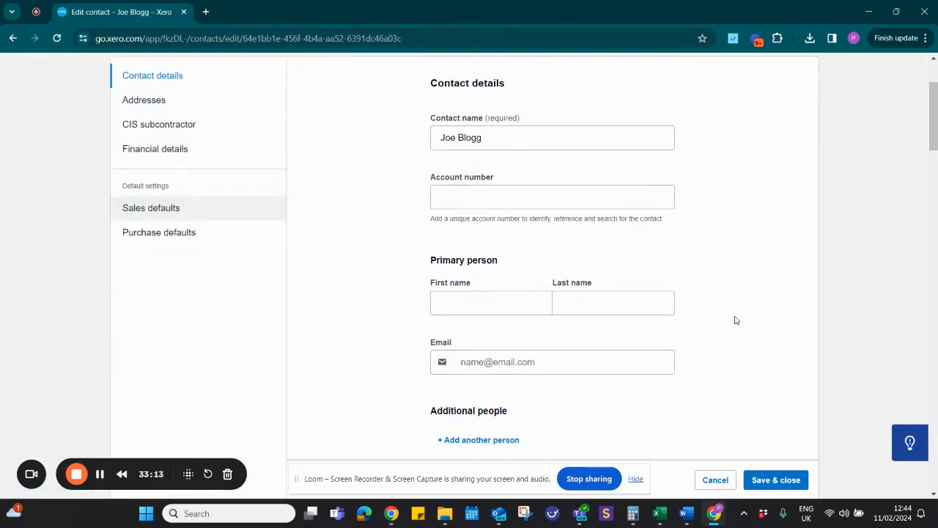
scroll(736, 327, down, 1)
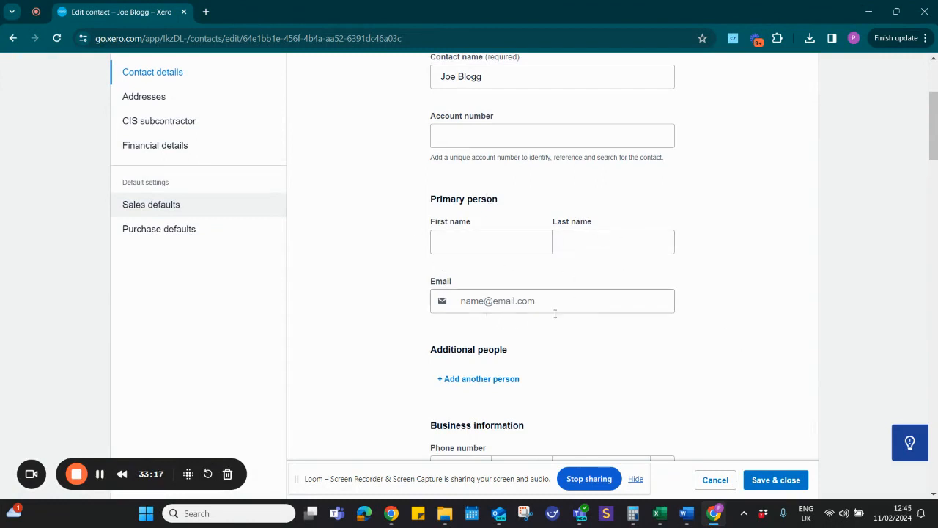
scroll(620, 338, down, 2)
scroll(620, 338, down, 2)
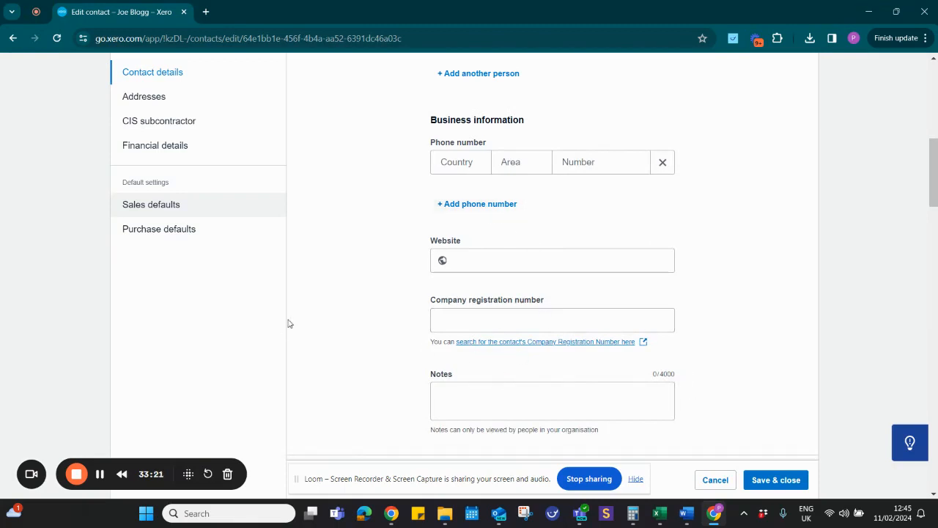
scroll(278, 293, up, 3)
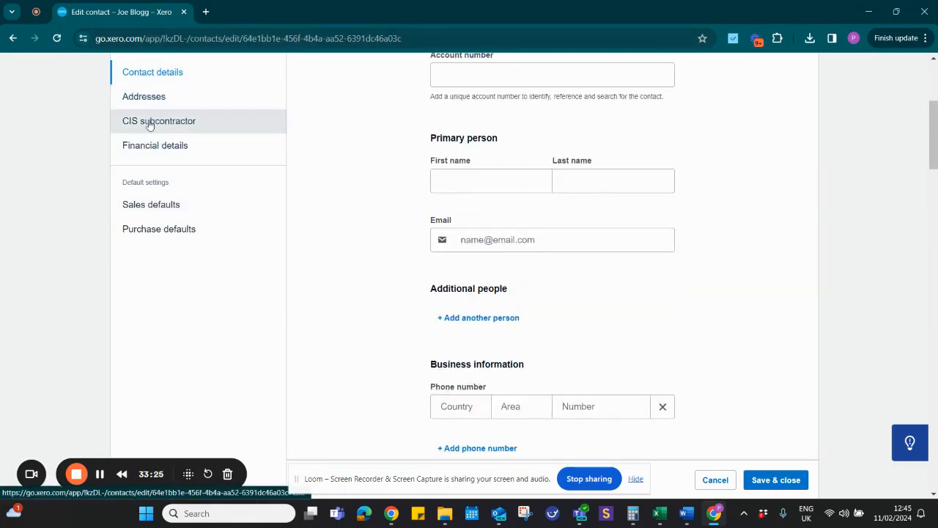
Jump to the contact's Addresses section and scroll down to its Sales defaults.
click(148, 99)
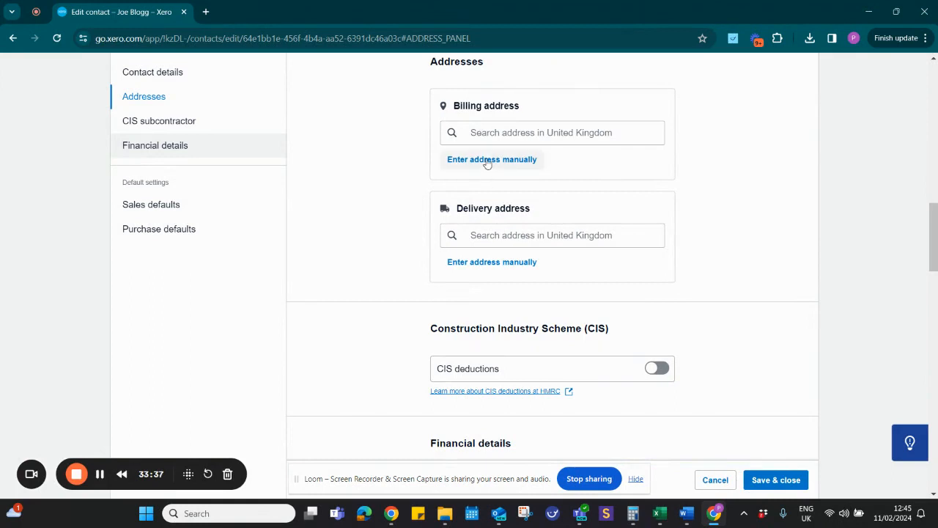
scroll(727, 322, down, 2)
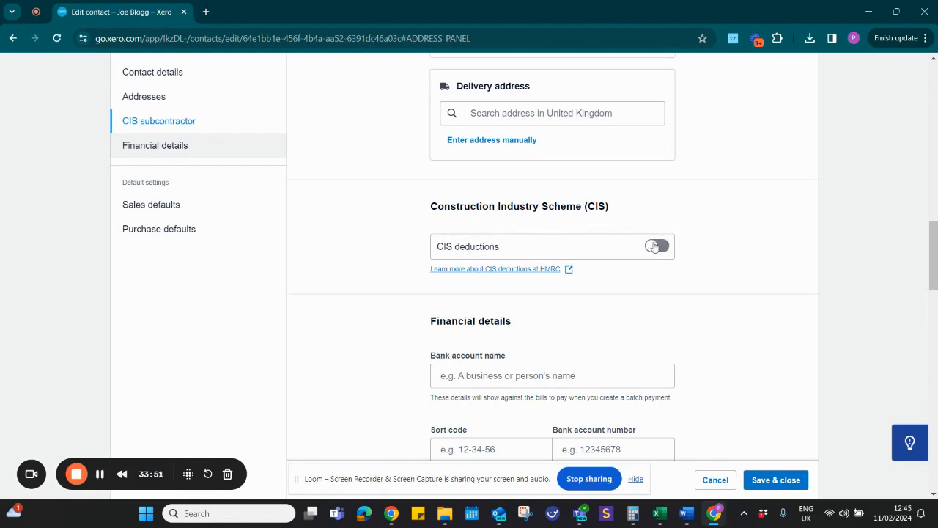
scroll(654, 235, down, 3)
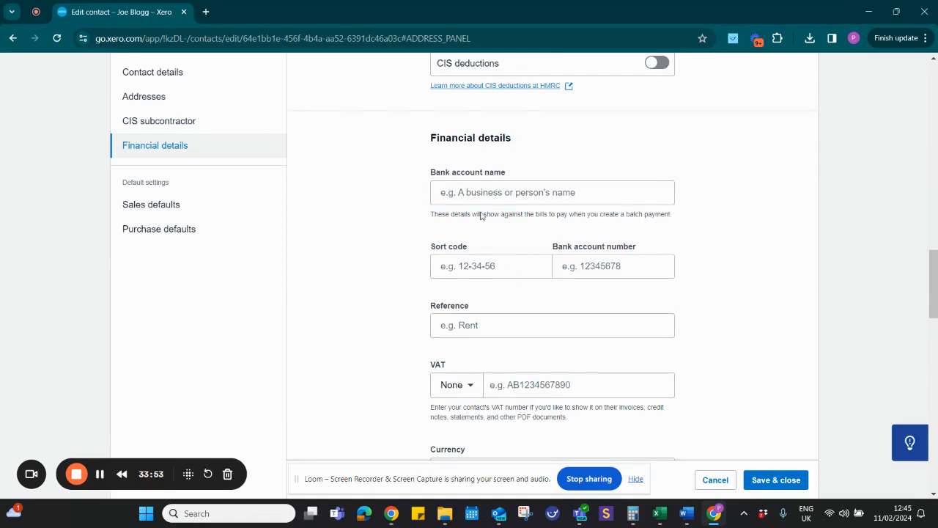
scroll(655, 287, down, 1)
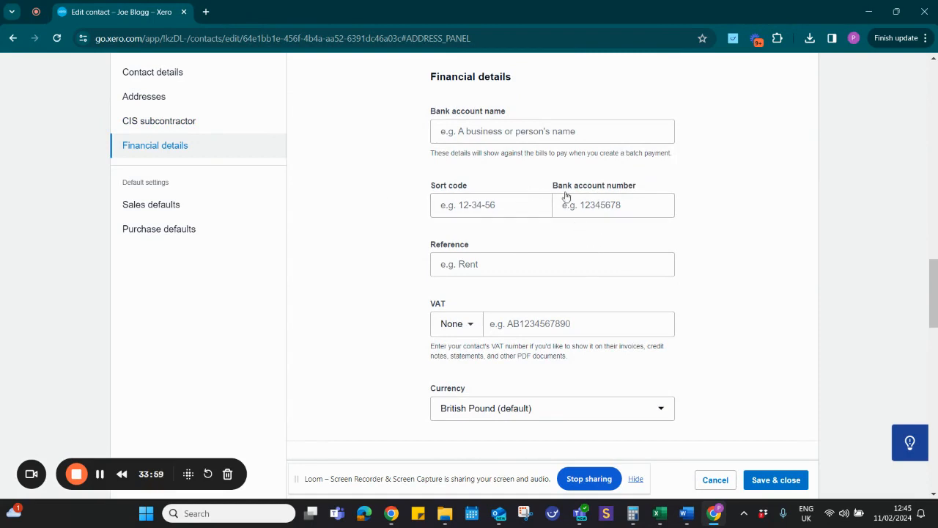
scroll(620, 285, down, 2)
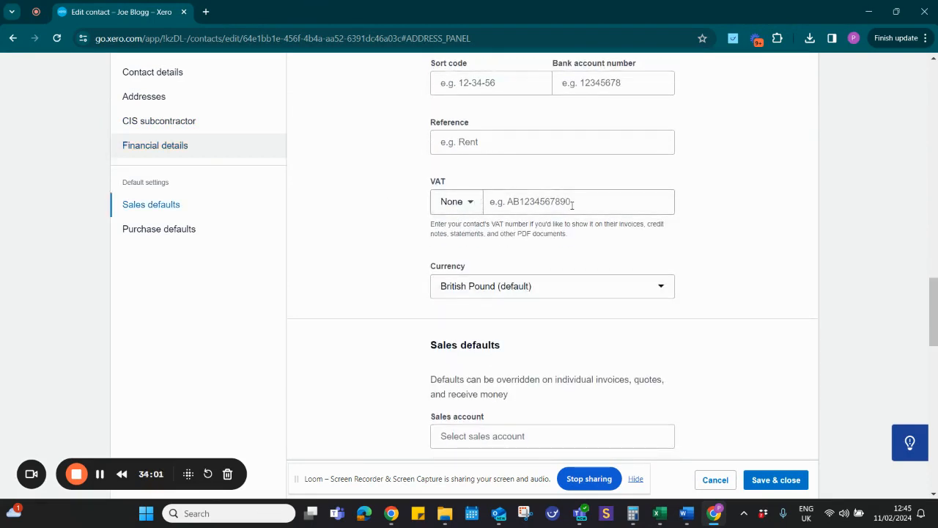
scroll(607, 270, down, 3)
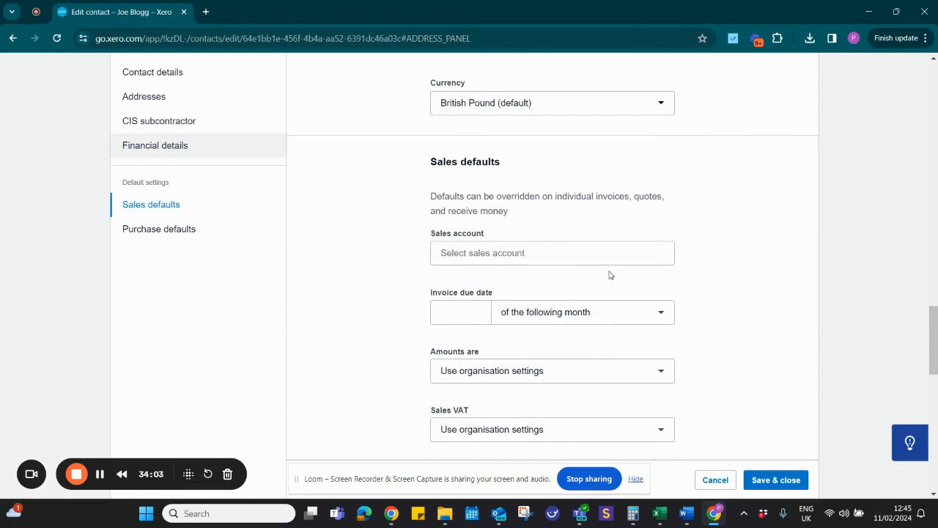
scroll(609, 274, down, 1)
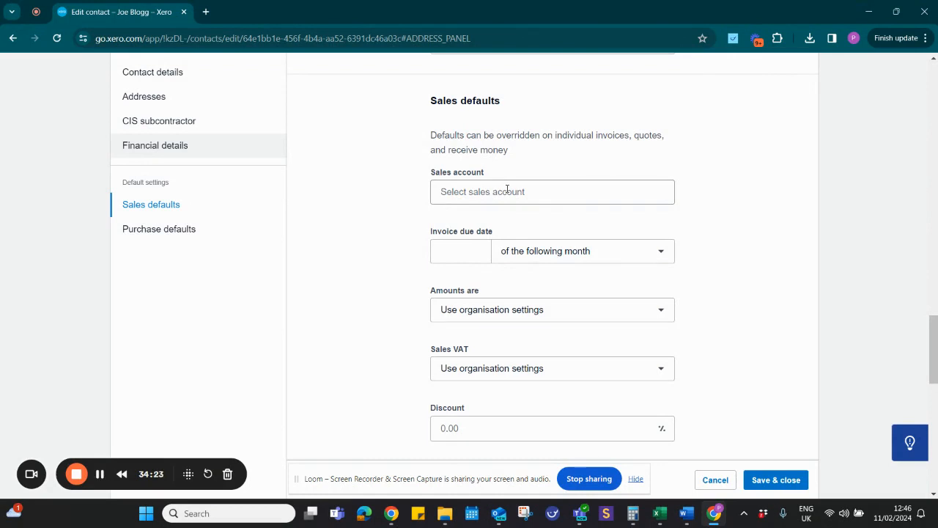
Set the invoice due date to 7 day(s) after the invoice date, leaving Sales account empty.
click(555, 190)
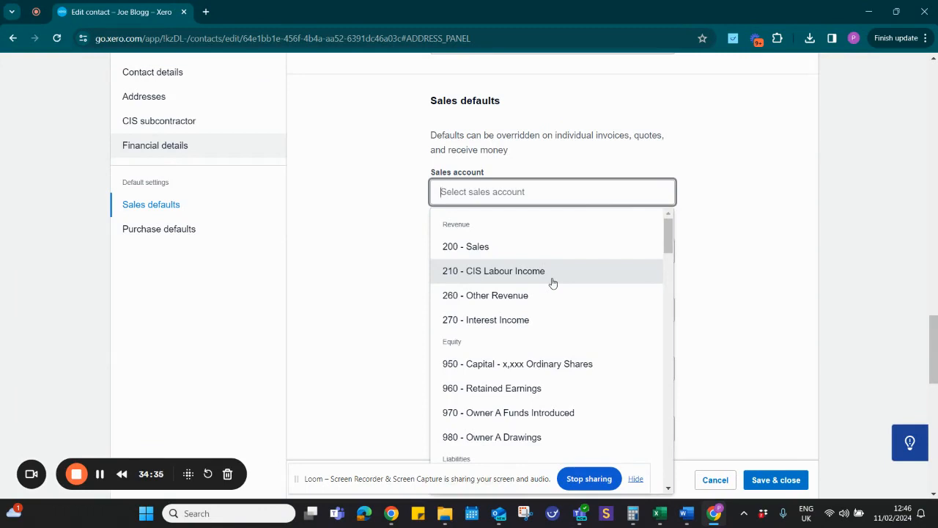
click(724, 302)
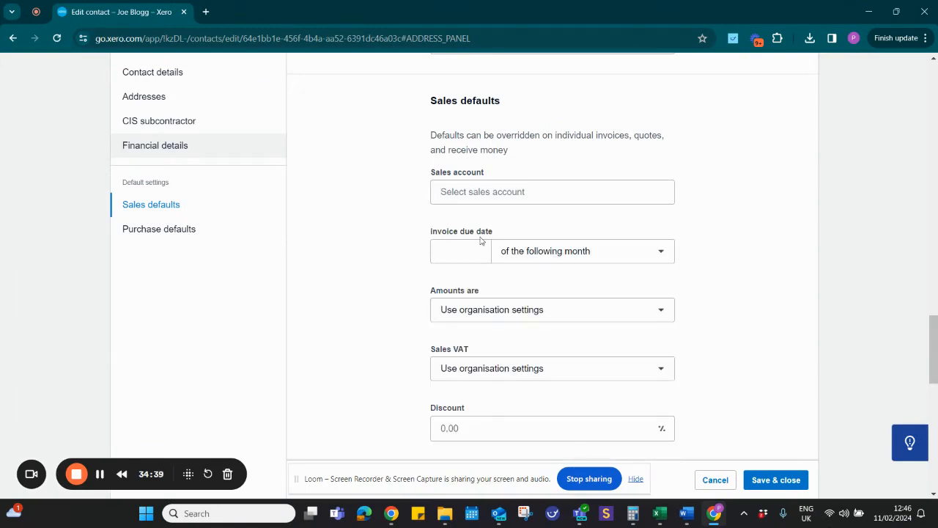
click(445, 252)
text(7)
click(720, 267)
click(633, 248)
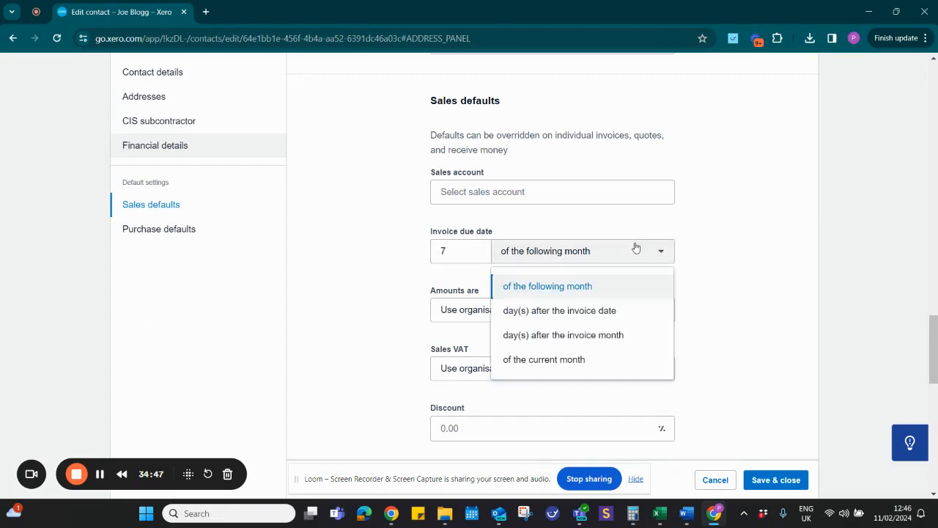
click(614, 311)
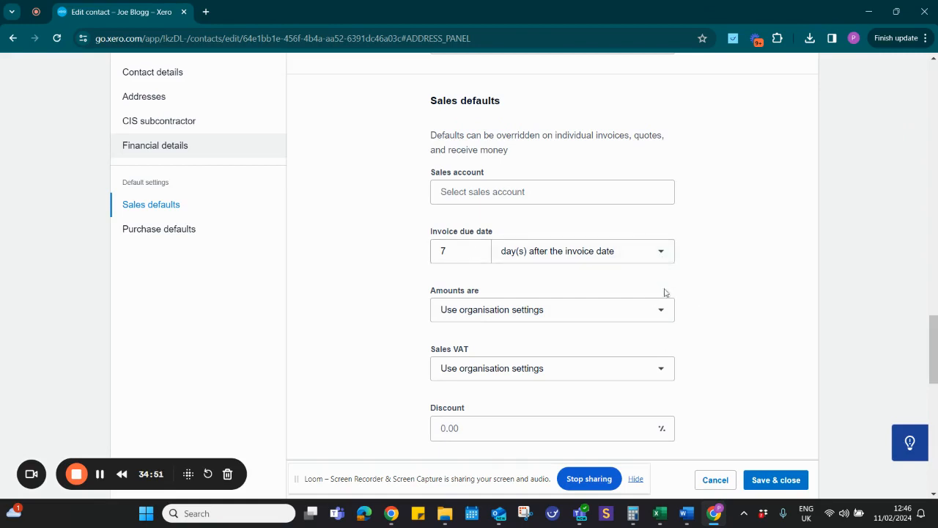
scroll(662, 307, down, 3)
scroll(662, 304, up, 2)
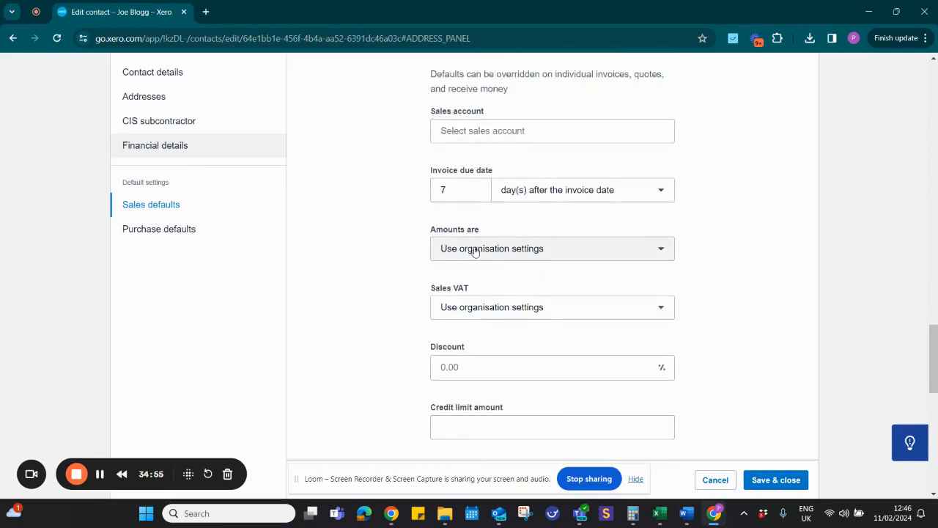
Choose 'Domestic Reverse Charge @ 20% (VAT on Income)' as the contact's default Sales VAT rate.
click(542, 310)
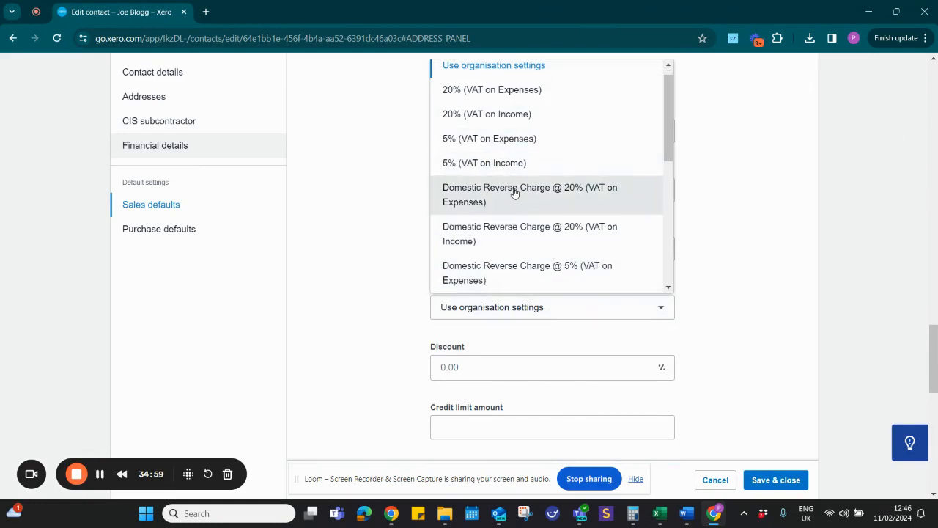
click(524, 237)
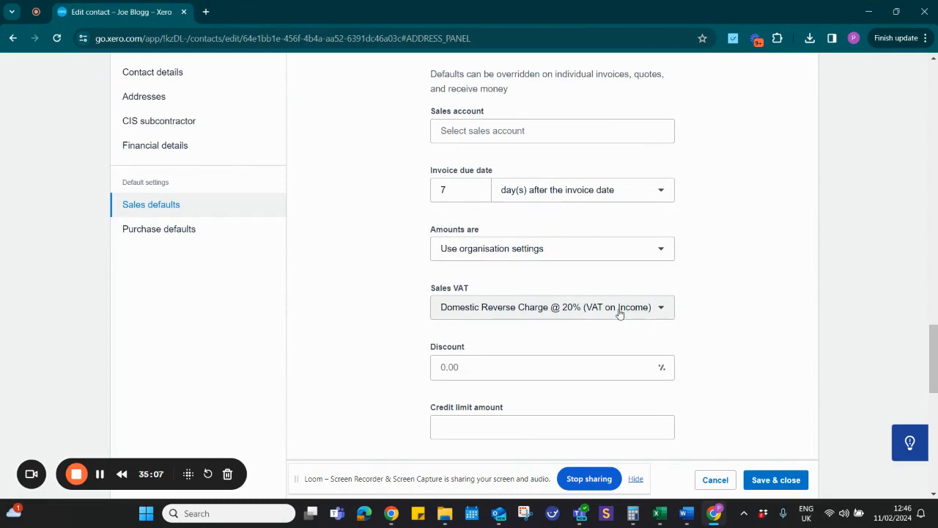
scroll(680, 308, down, 1)
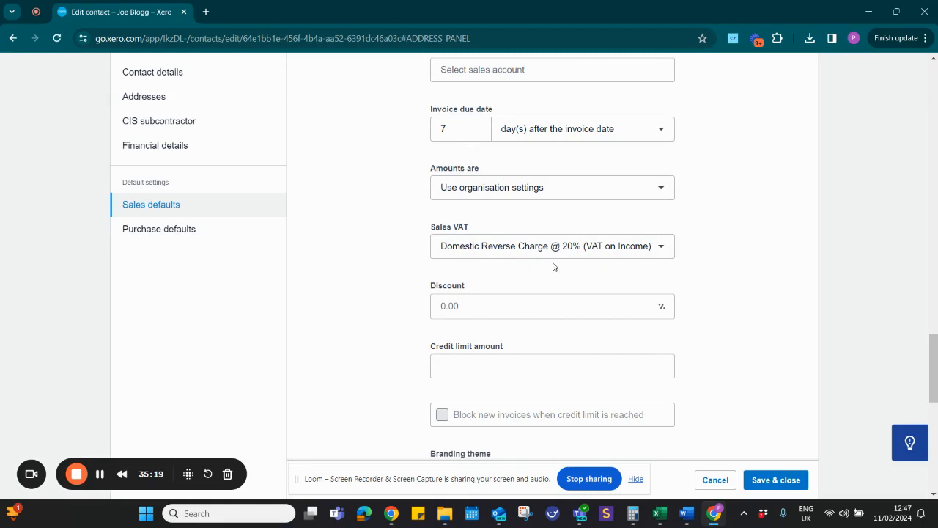
scroll(551, 266, up, 1)
scroll(552, 266, up, 3)
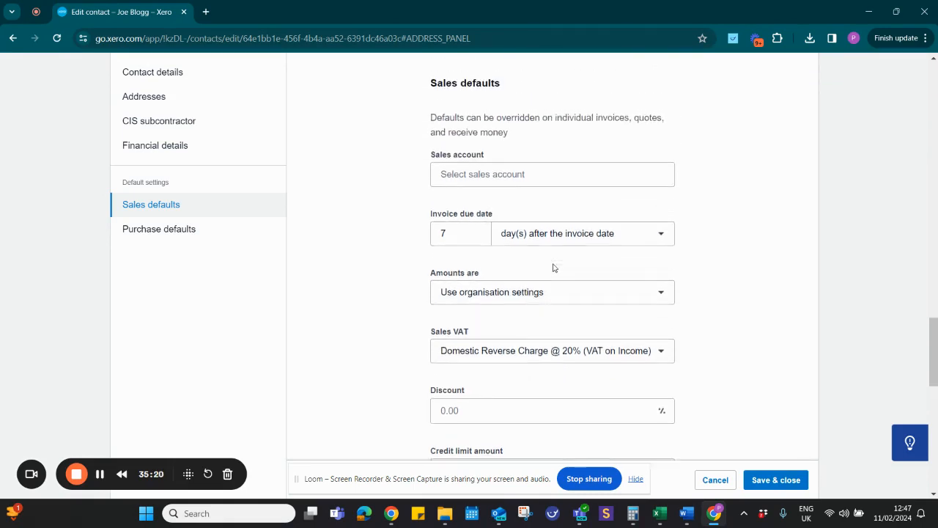
scroll(547, 239, up, 3)
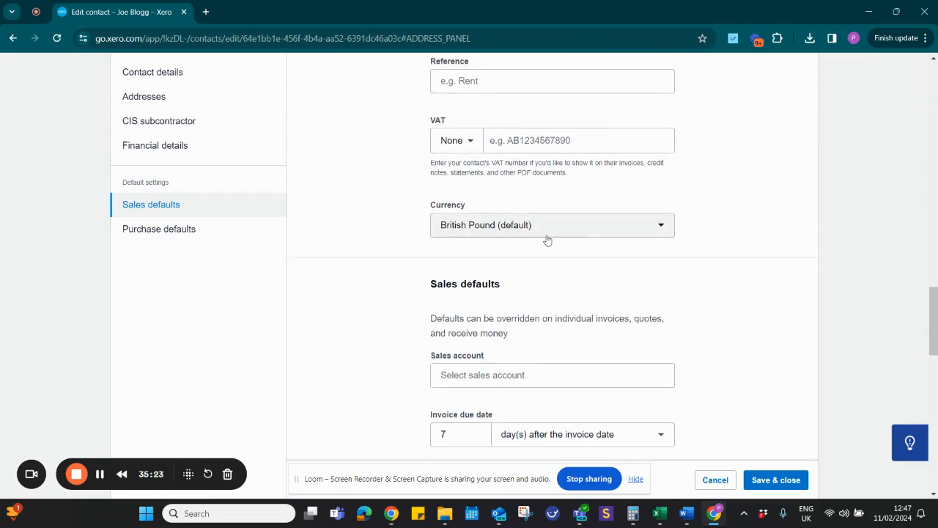
scroll(553, 260, down, 7)
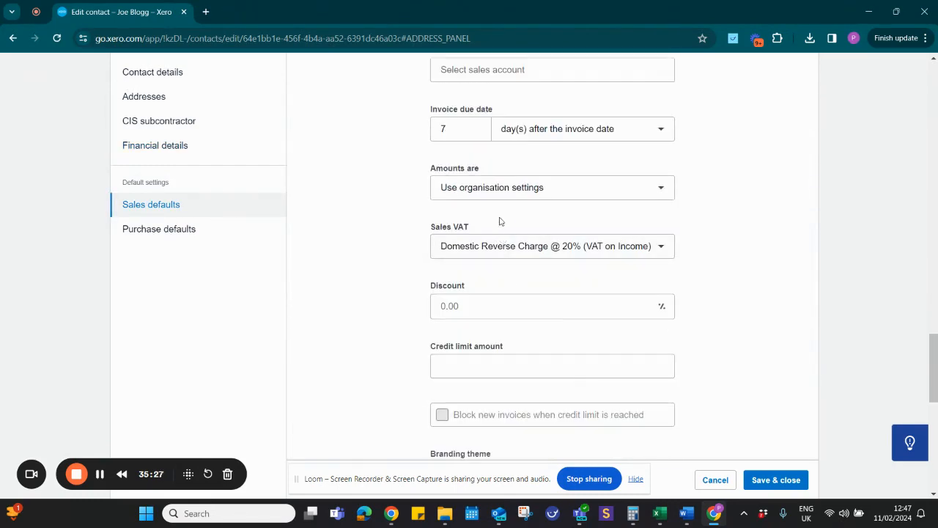
scroll(523, 264, down, 1)
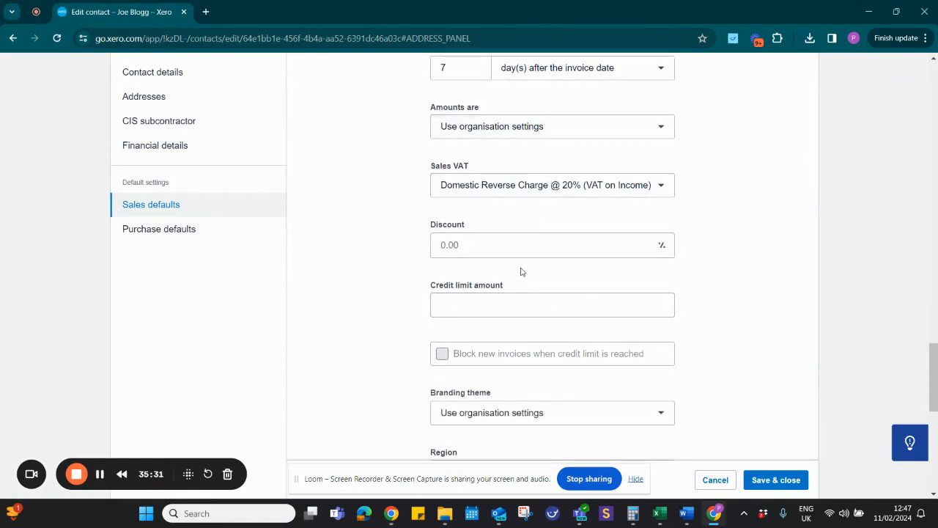
scroll(590, 290, down, 3)
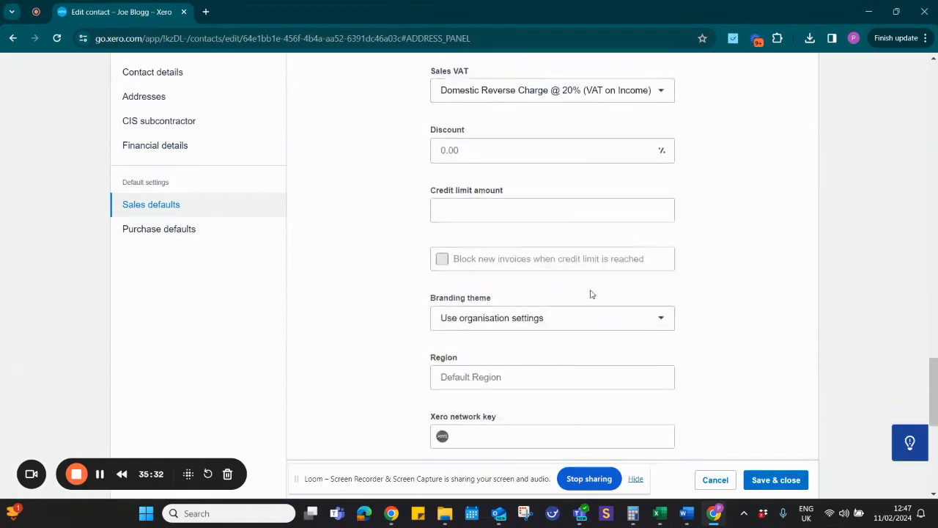
scroll(590, 290, up, 6)
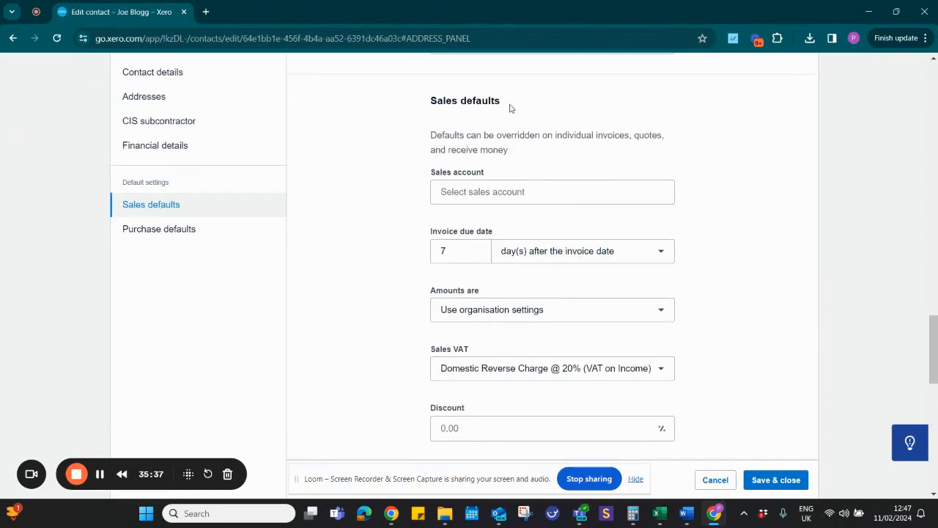
scroll(606, 352, down, 2)
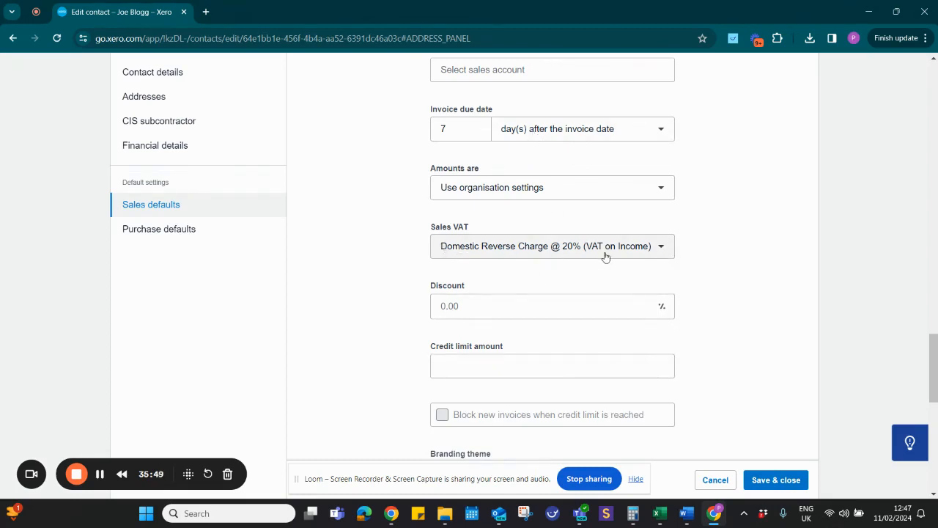
scroll(561, 256, up, 2)
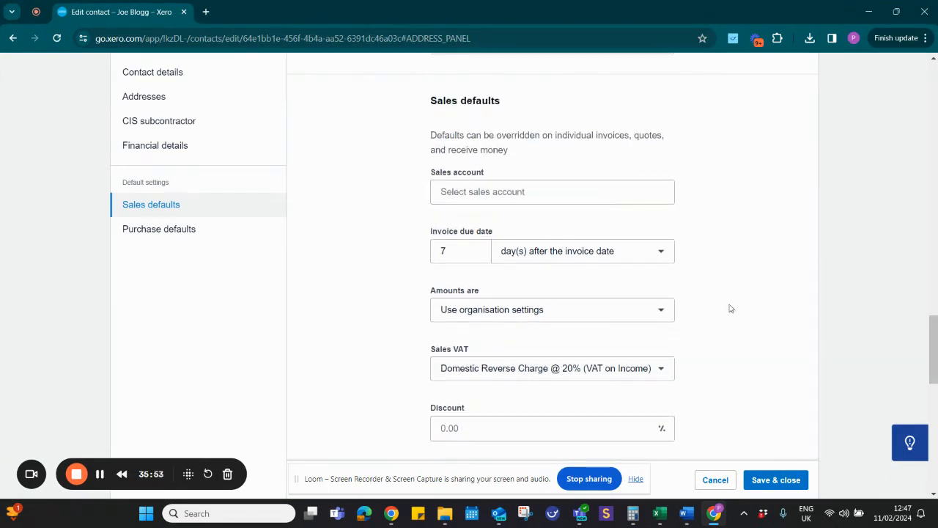
scroll(718, 312, down, 2)
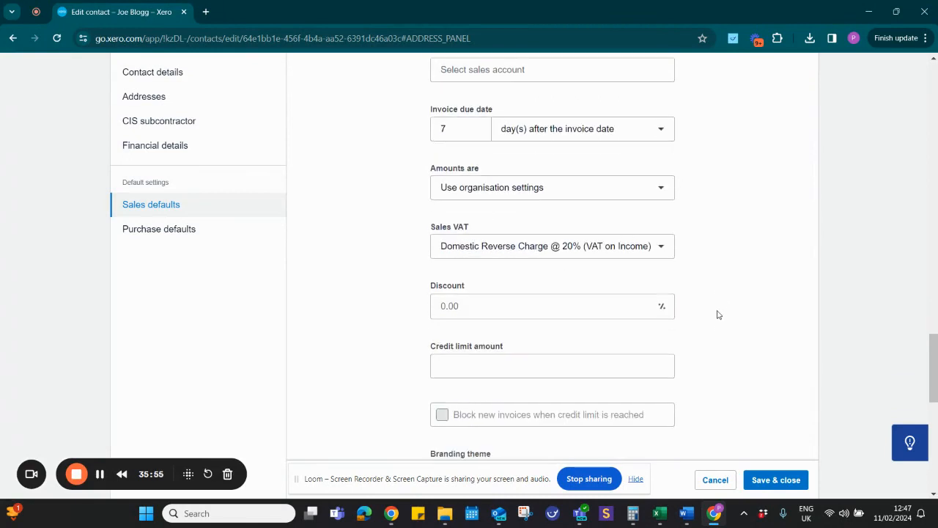
Leave purchase defaults unchanged and save and close the contact with its new sales defaults.
scroll(601, 243, down, 3)
scroll(606, 250, down, 5)
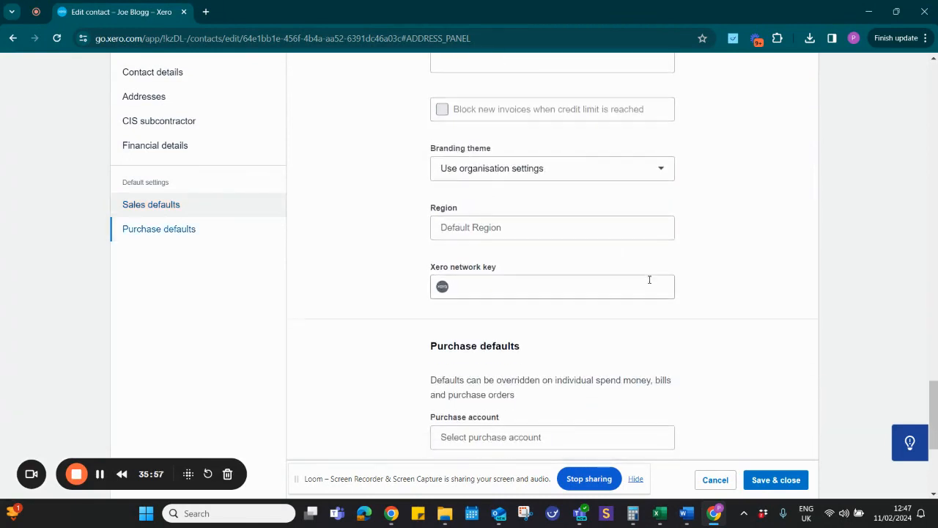
scroll(661, 299, down, 1)
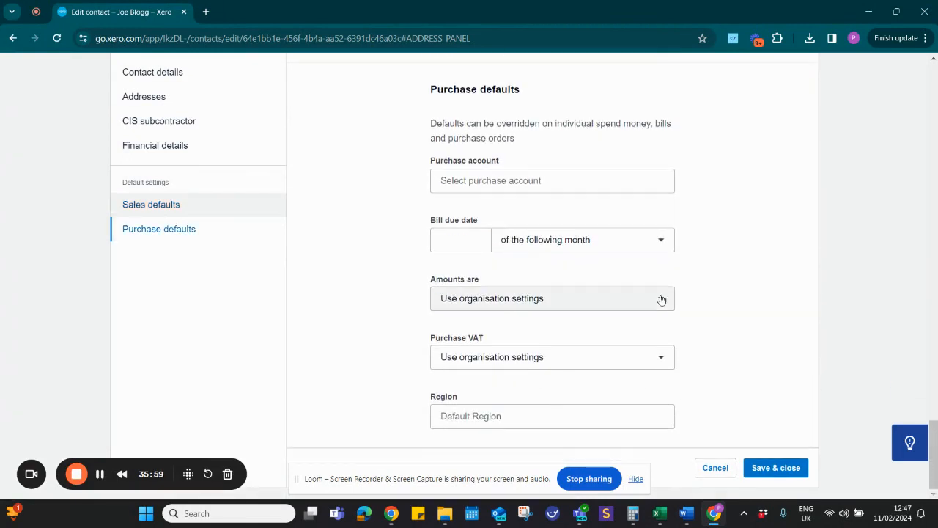
scroll(671, 306, up, 5)
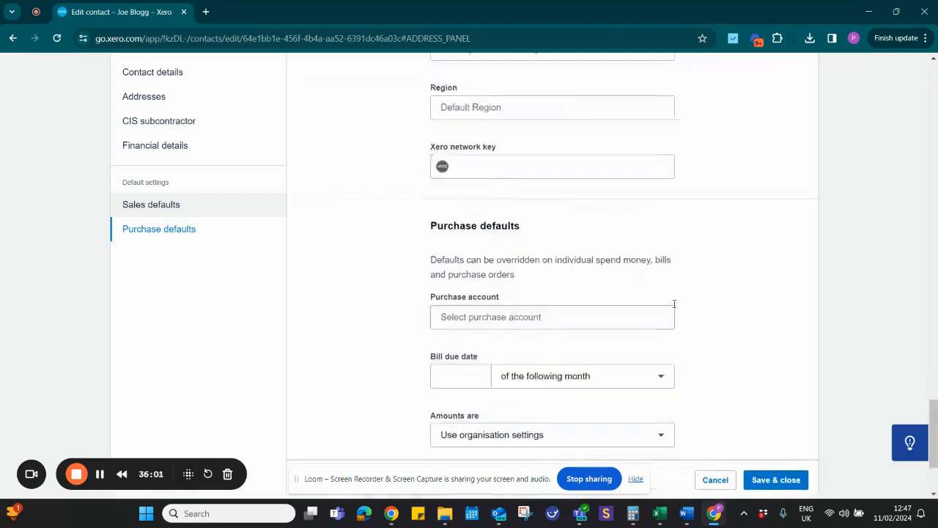
scroll(674, 303, down, 5)
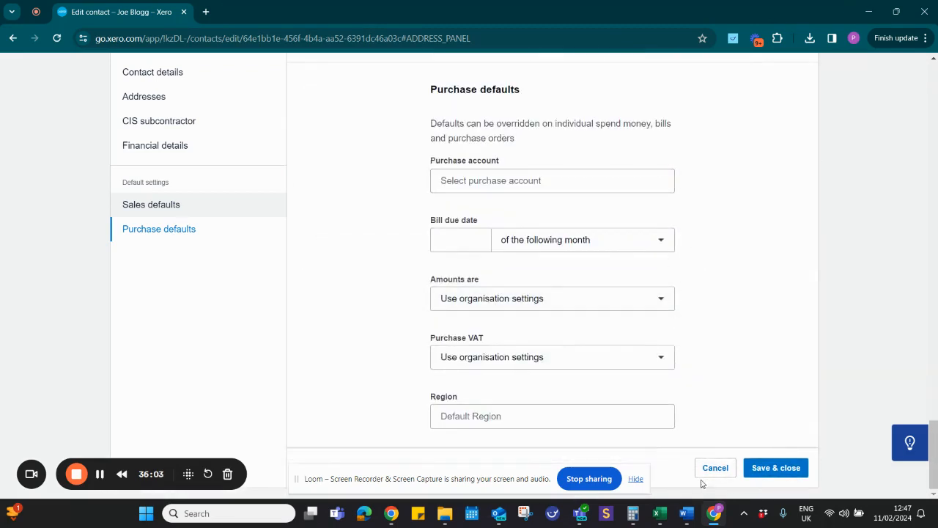
click(770, 467)
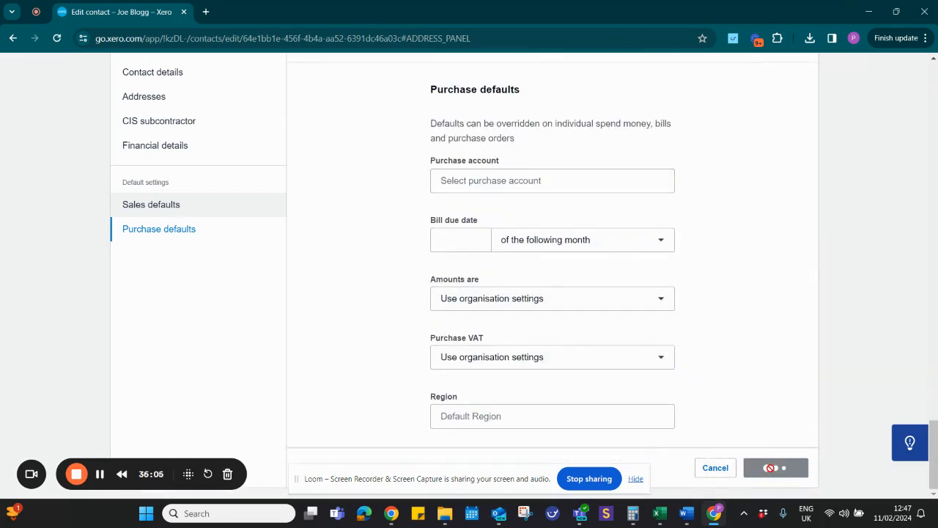